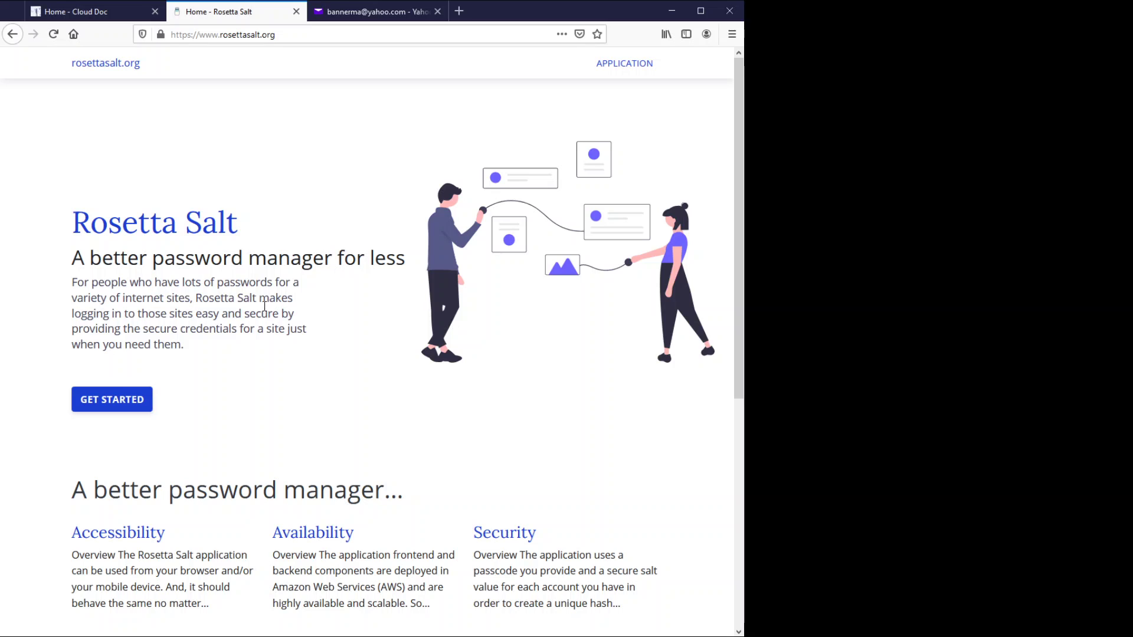
Browse the Cloud Doc and Rosetta Salt home pages, reading the Basic Licenses card
click(89, 13)
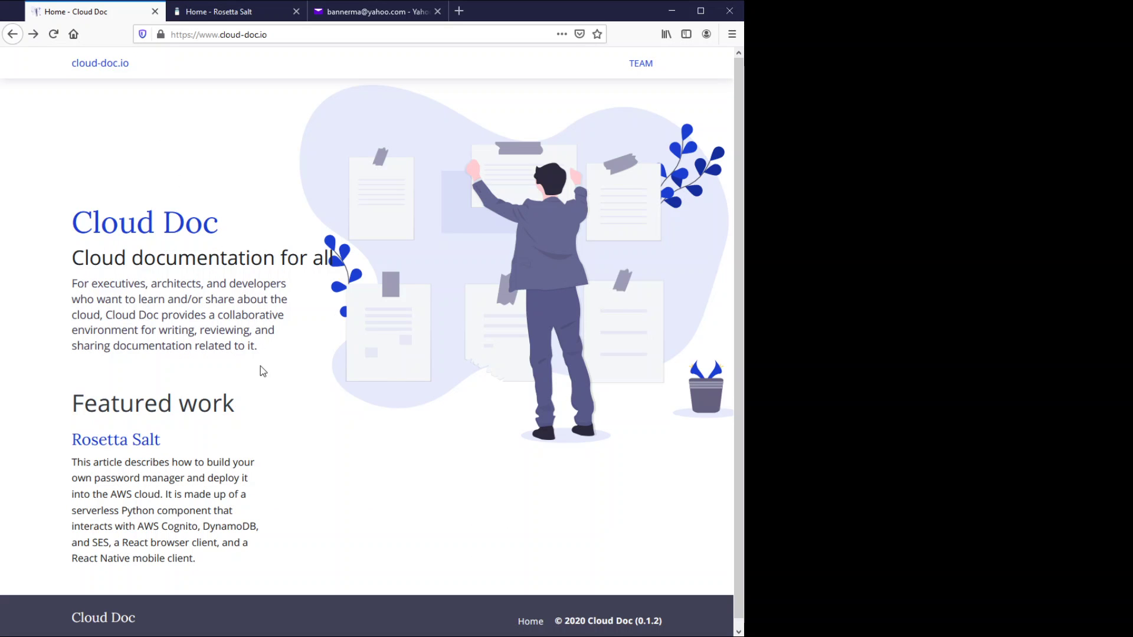
scroll(233, 345, down, 1)
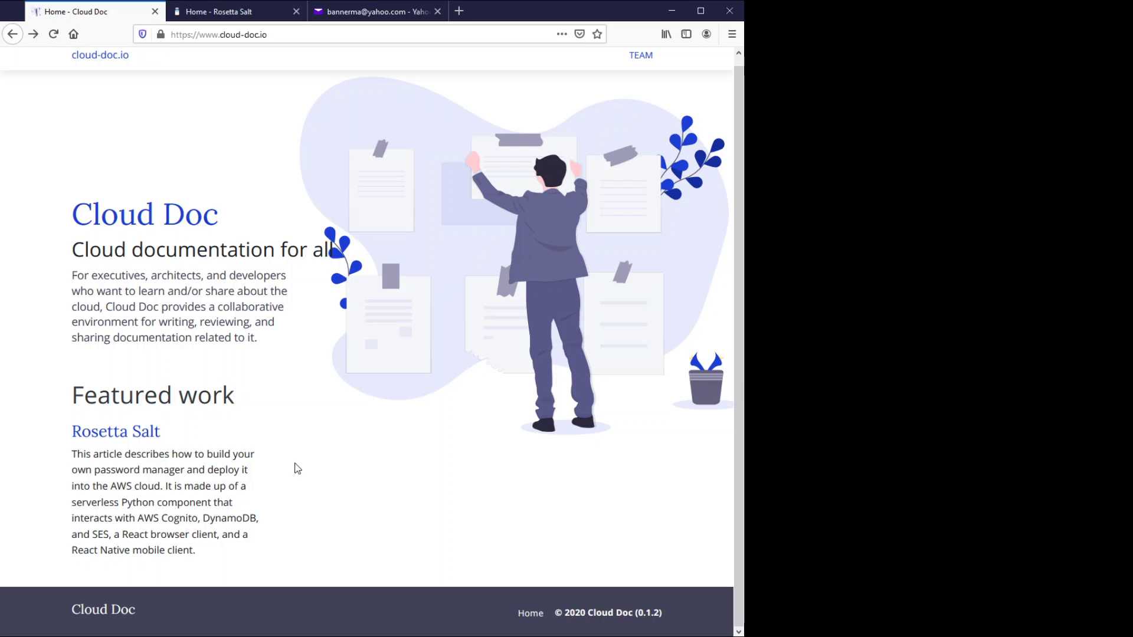
click(213, 13)
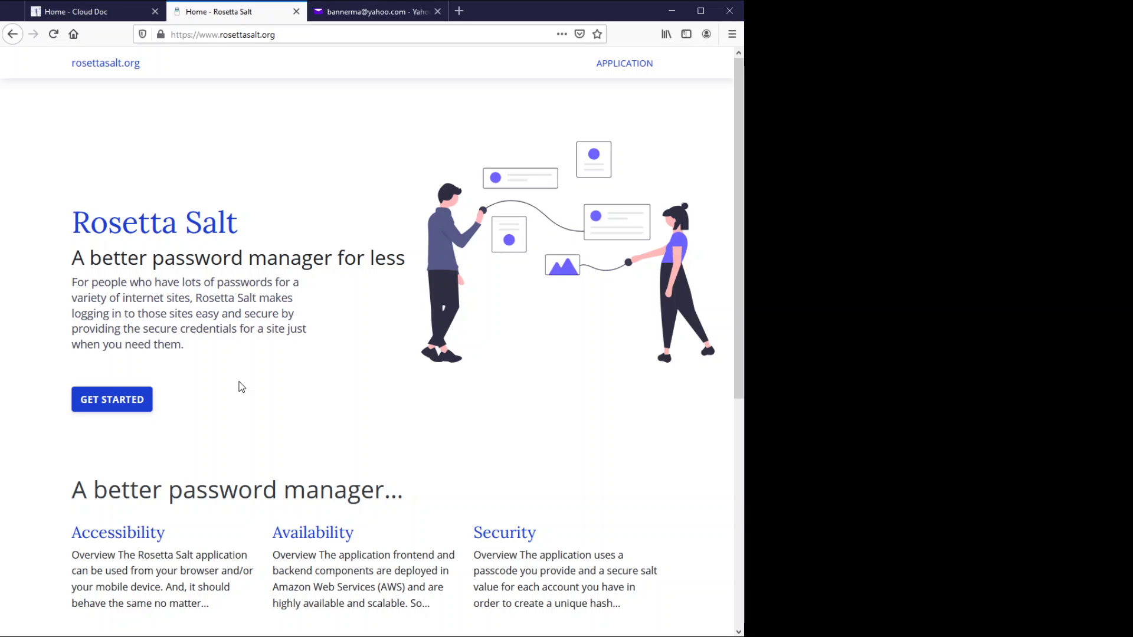
scroll(260, 352, down, 6)
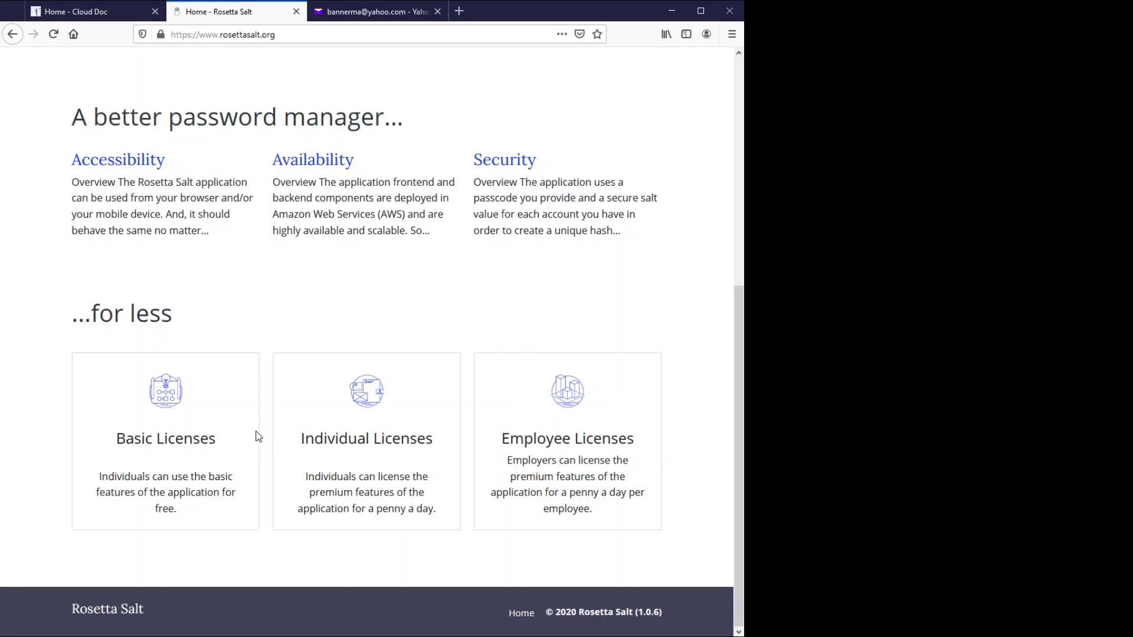
drag(116, 439, 223, 444)
click(222, 439)
scroll(243, 367, up, 5)
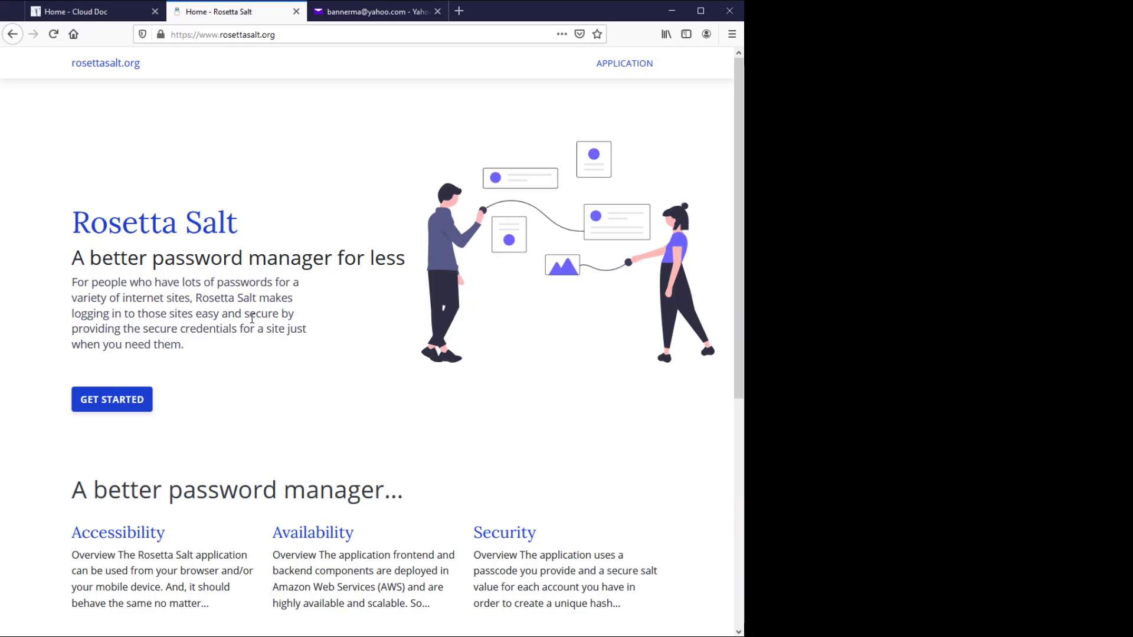
scroll(398, 181, down, 1)
scroll(377, 334, up, 1)
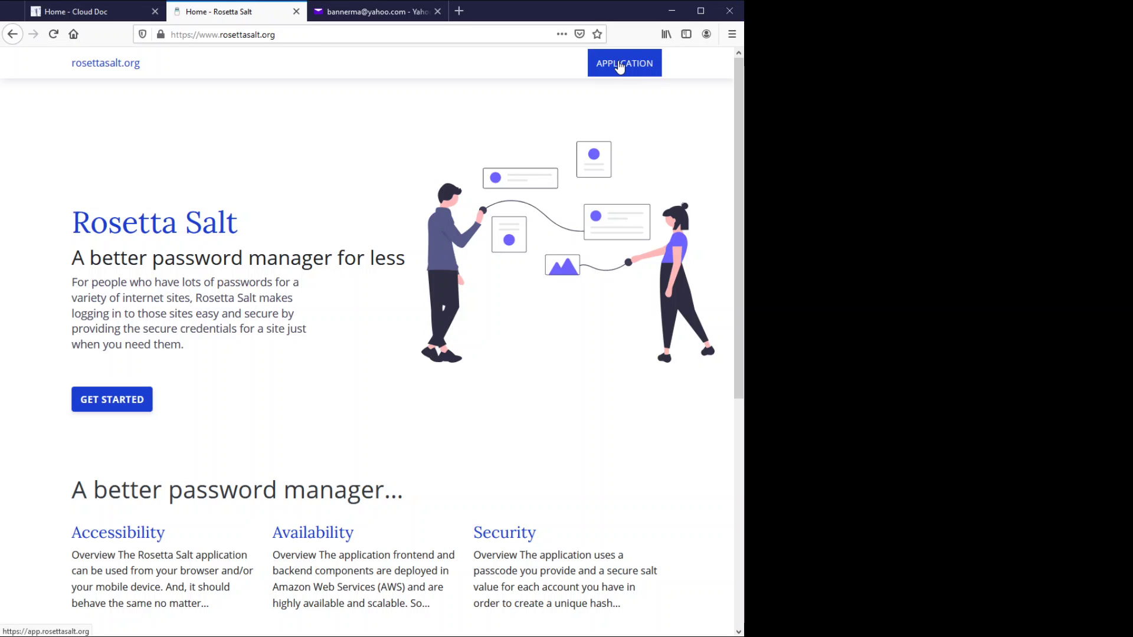
Open the Rosetta Salt web application and switch from sign-in to creating a new account
click(620, 67)
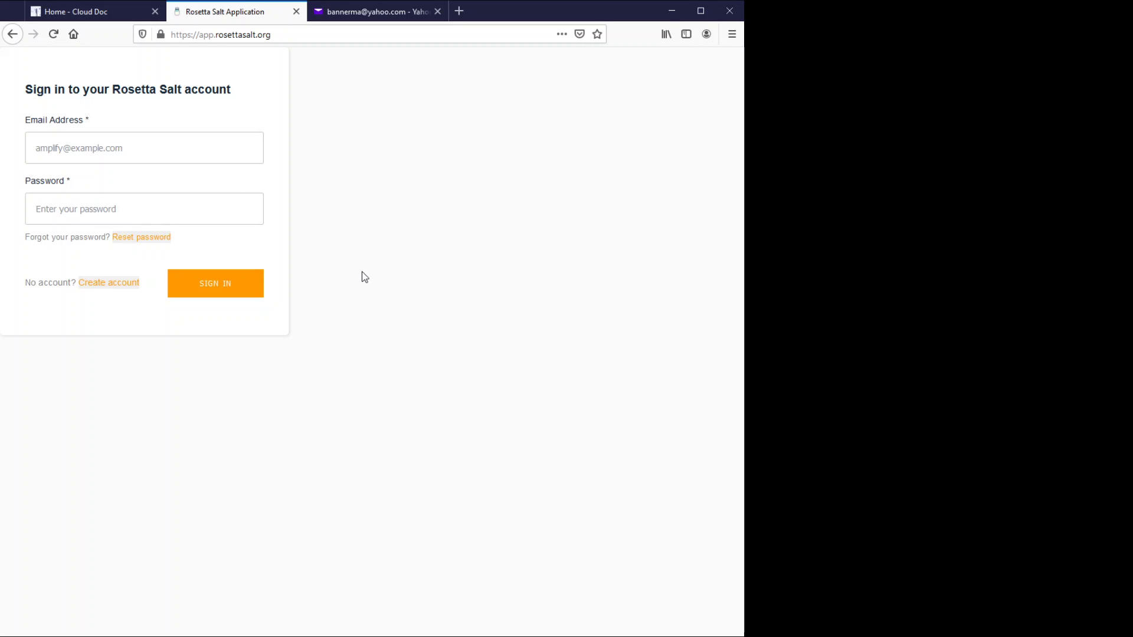
drag(112, 89, 241, 91)
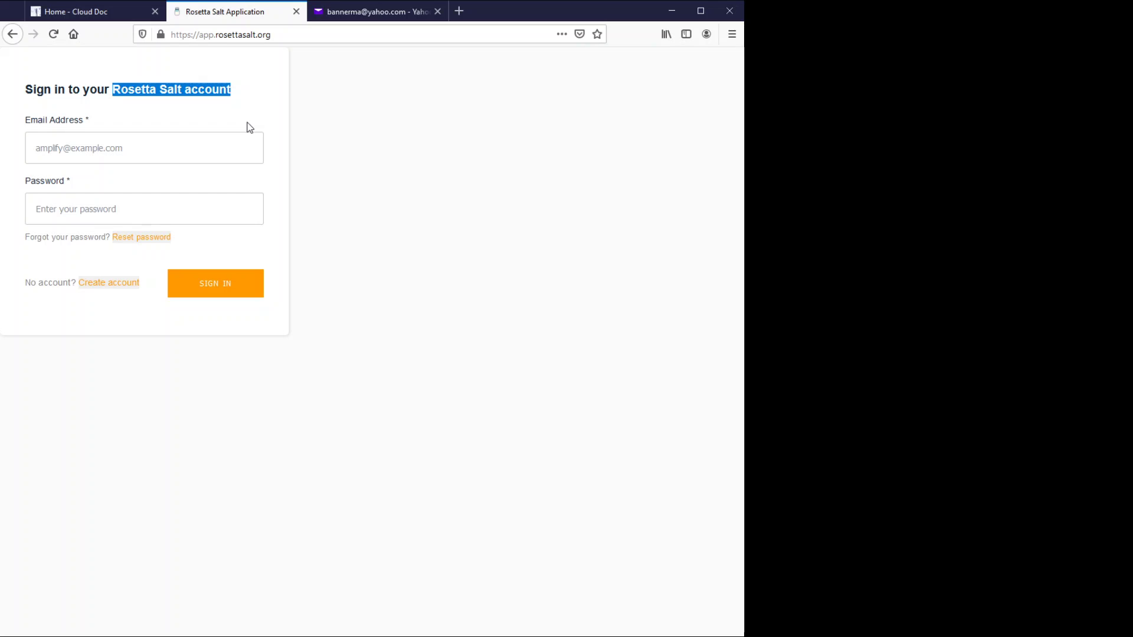
click(254, 237)
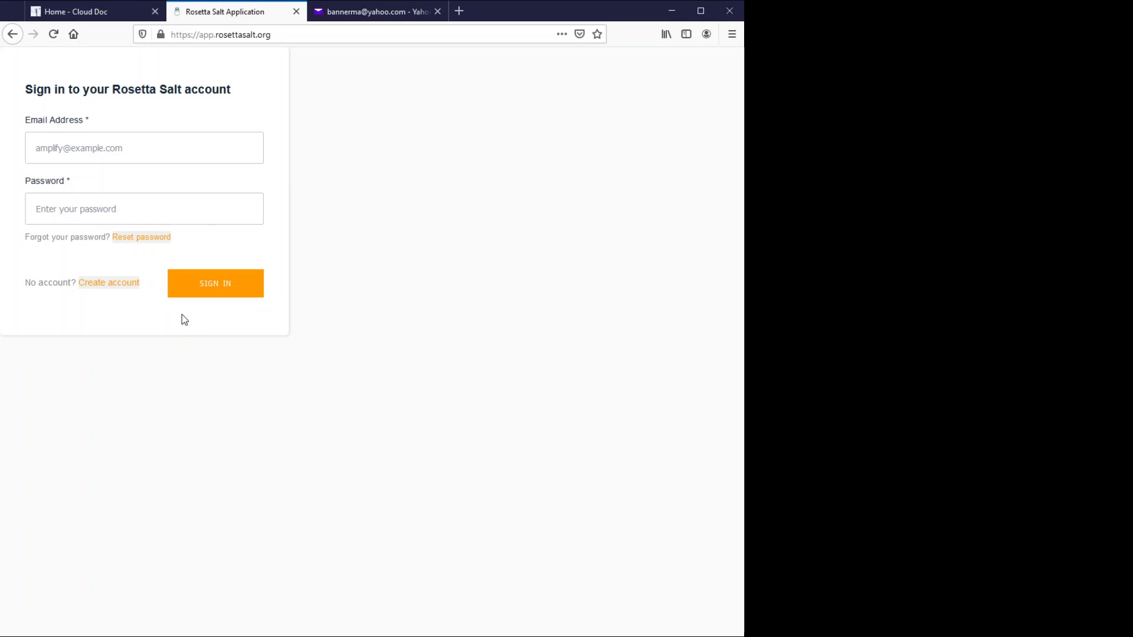
click(109, 283)
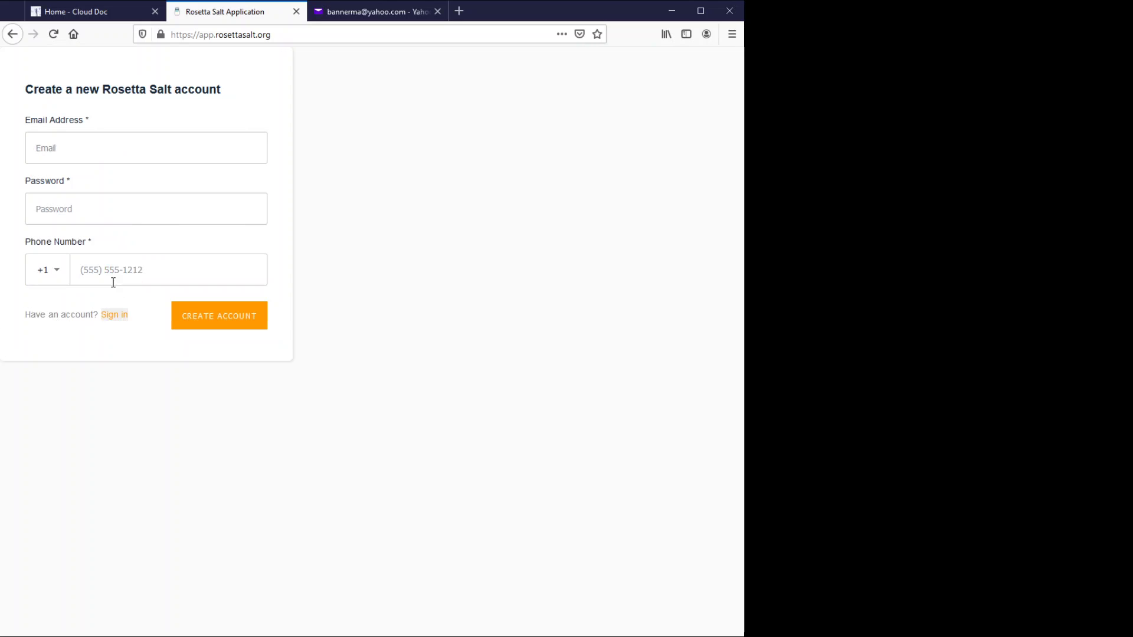
Enter the account's Yahoo e-mail address and a password on the new-account form
click(92, 145)
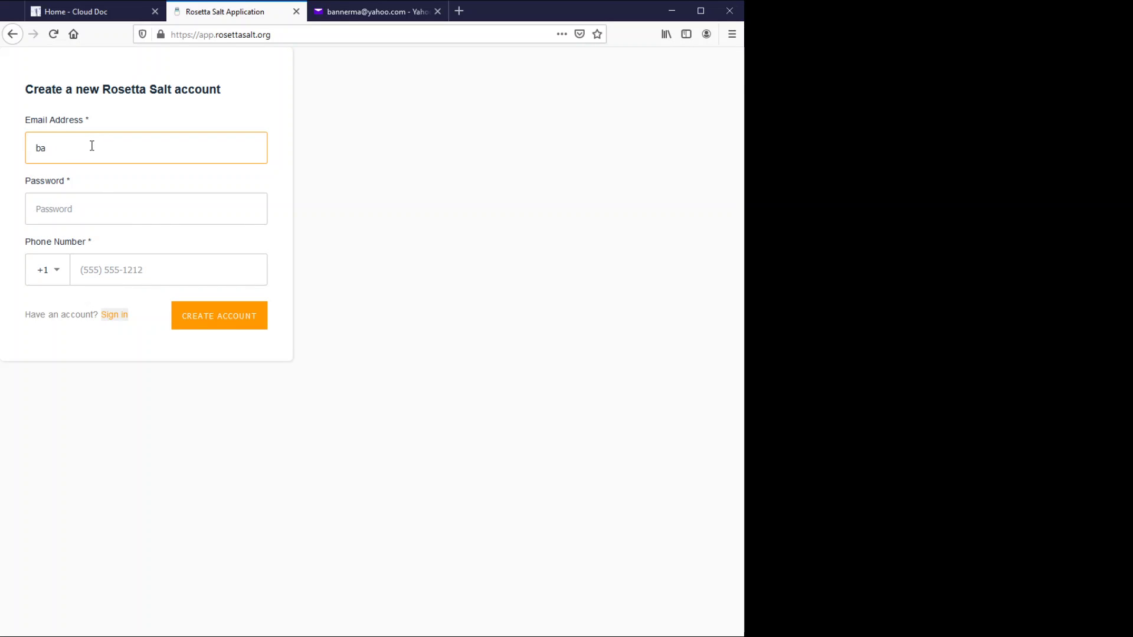
key(Tab)
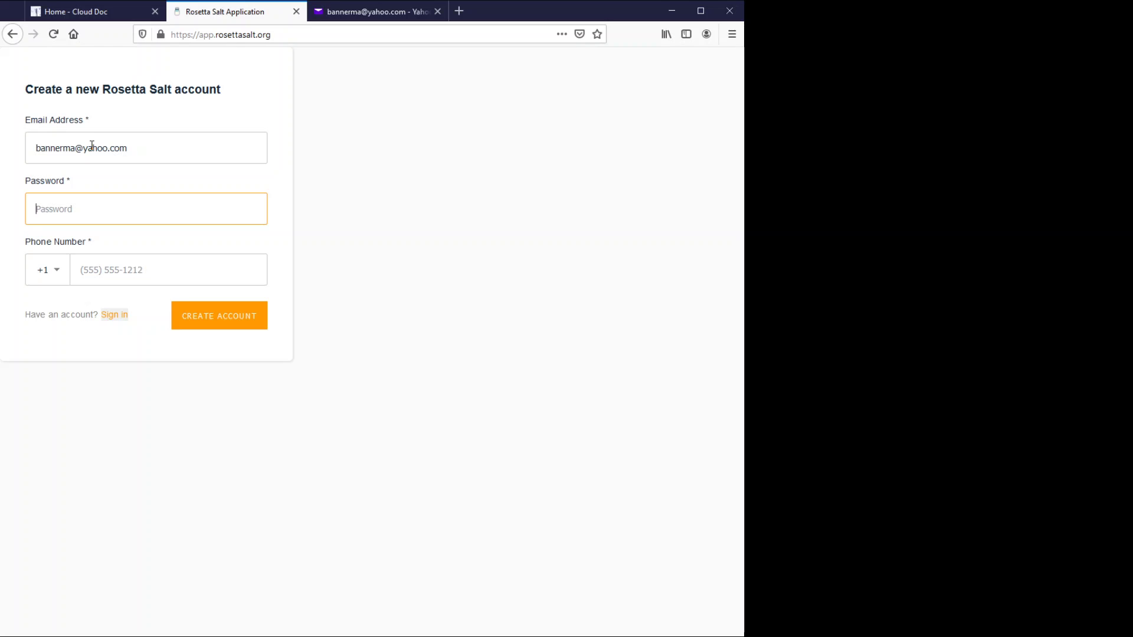
text(***********)
click(409, 636)
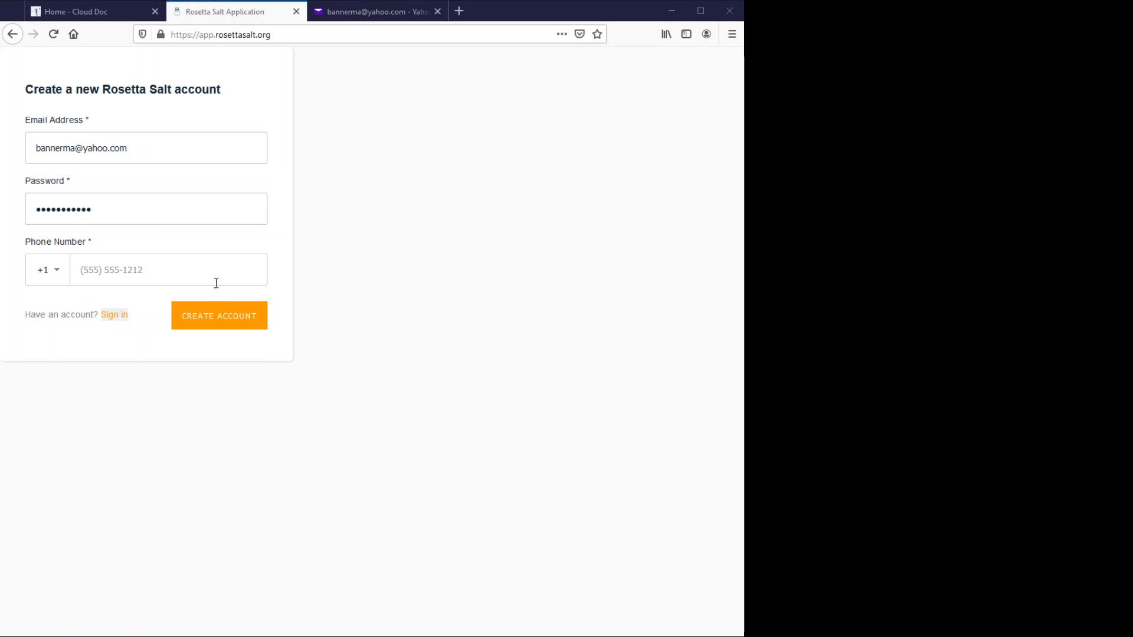
Paste the phone number and submit the registration with CREATE ACCOUNT
click(655, 45)
click(95, 279)
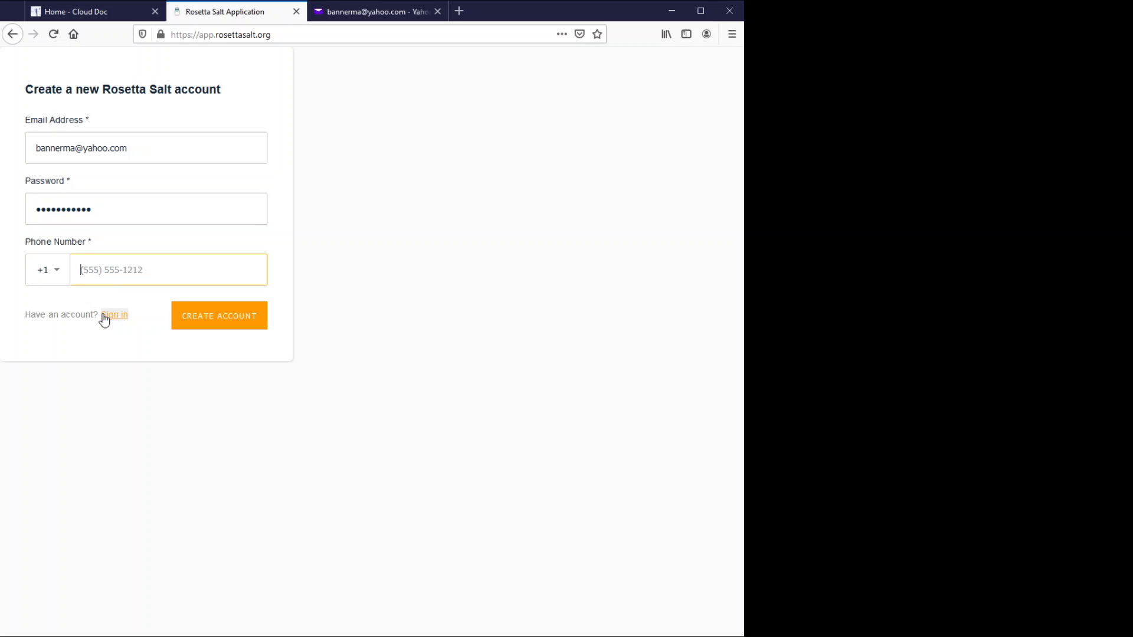
key(ctrl+v)
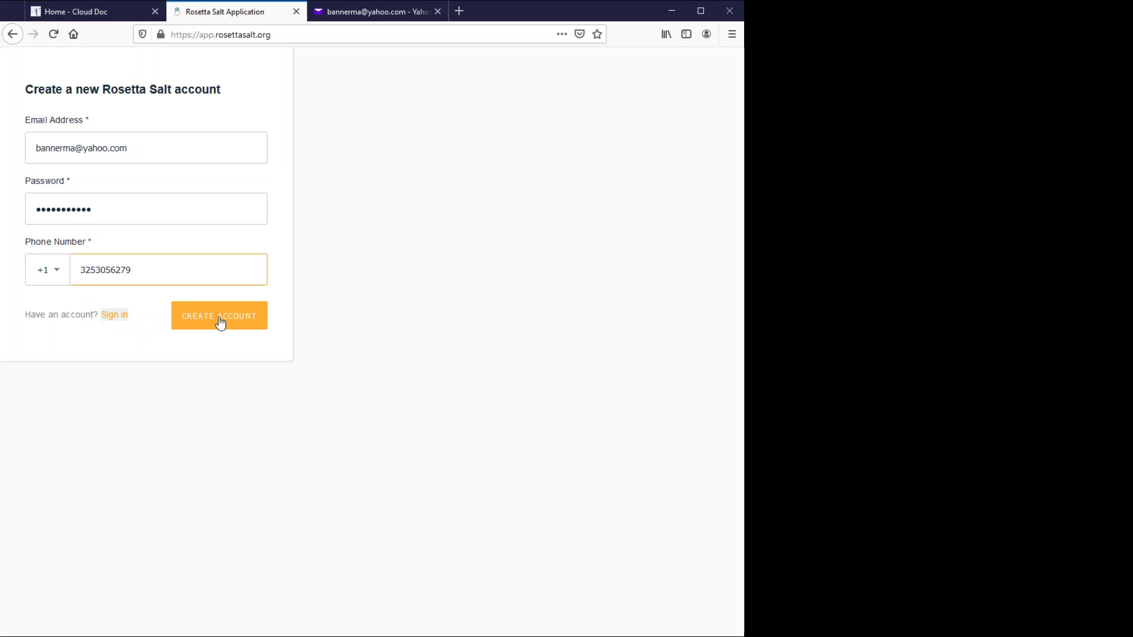
click(221, 322)
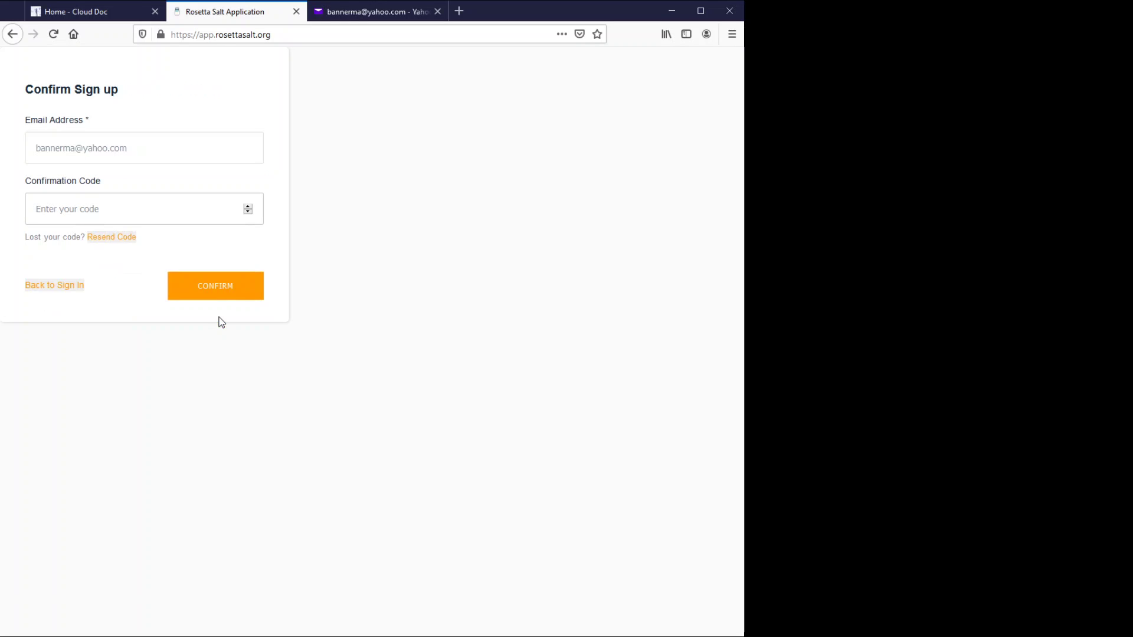
Open the Rosetta Salt verification email in Yahoo Mail and copy its code
click(370, 19)
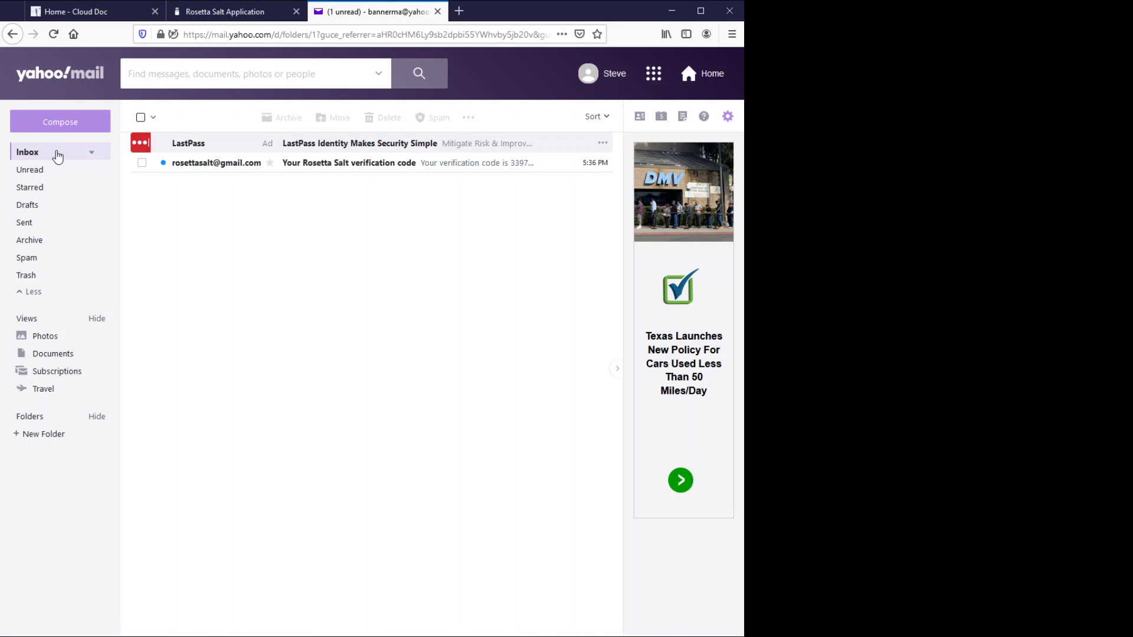
click(323, 164)
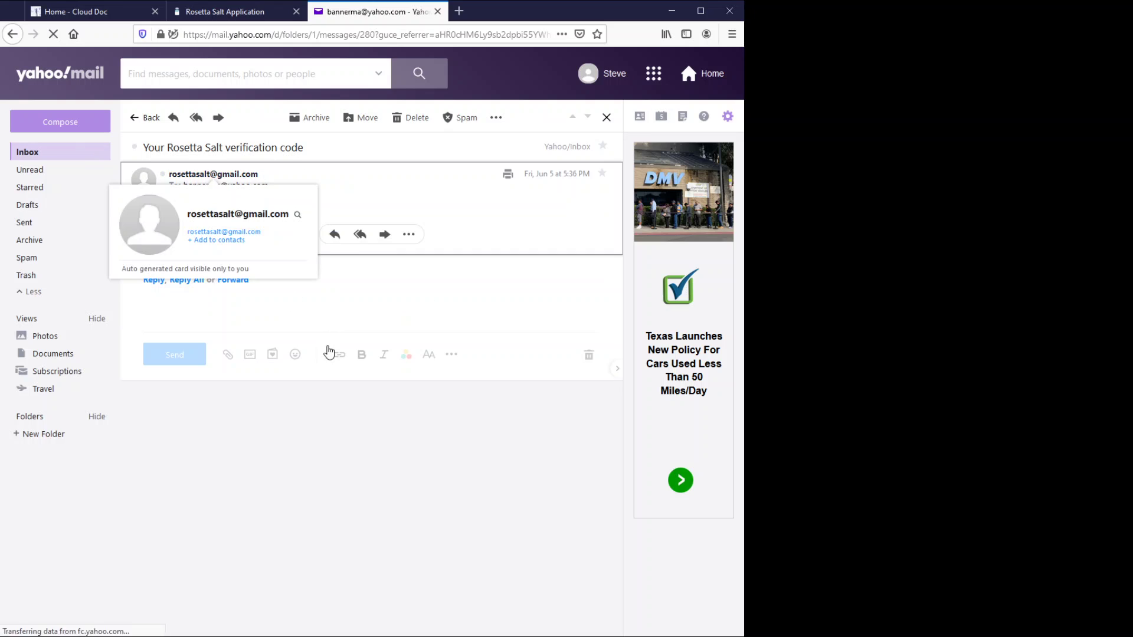
click(341, 302)
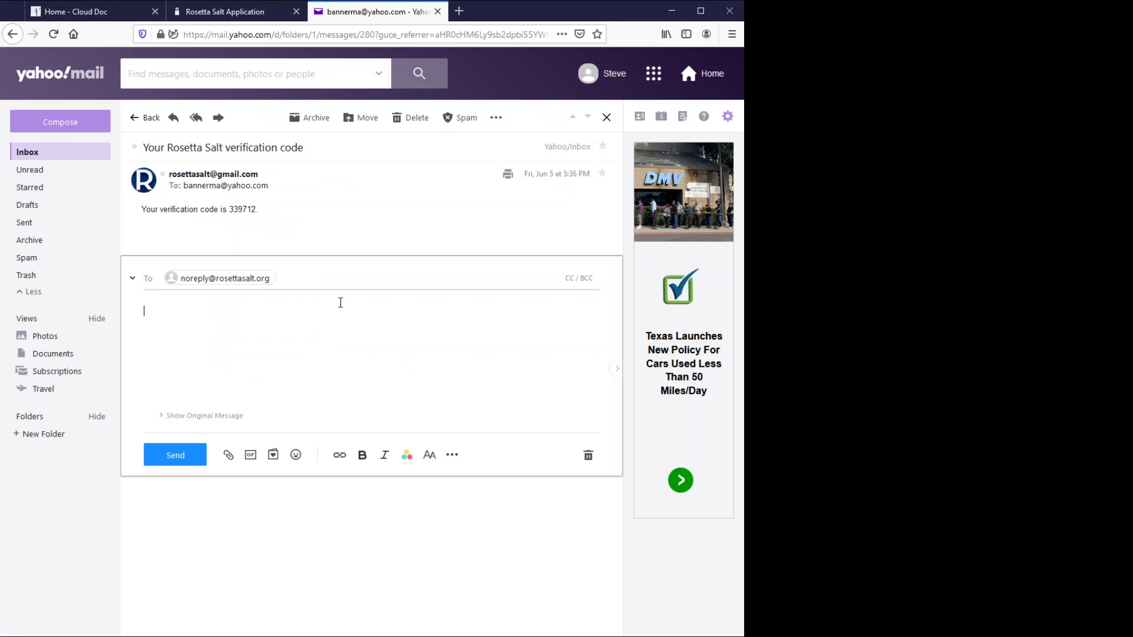
double_click(247, 210)
key(ctrl+c)
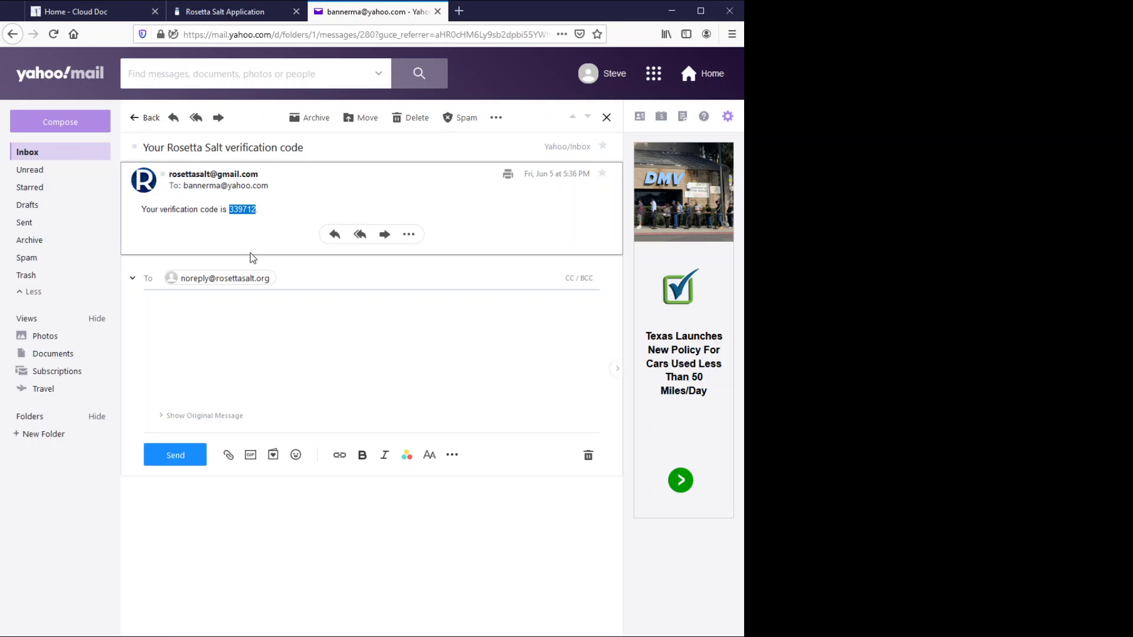
click(247, 250)
Paste the emailed code into Confirmation Code and confirm the sign-up
click(224, 12)
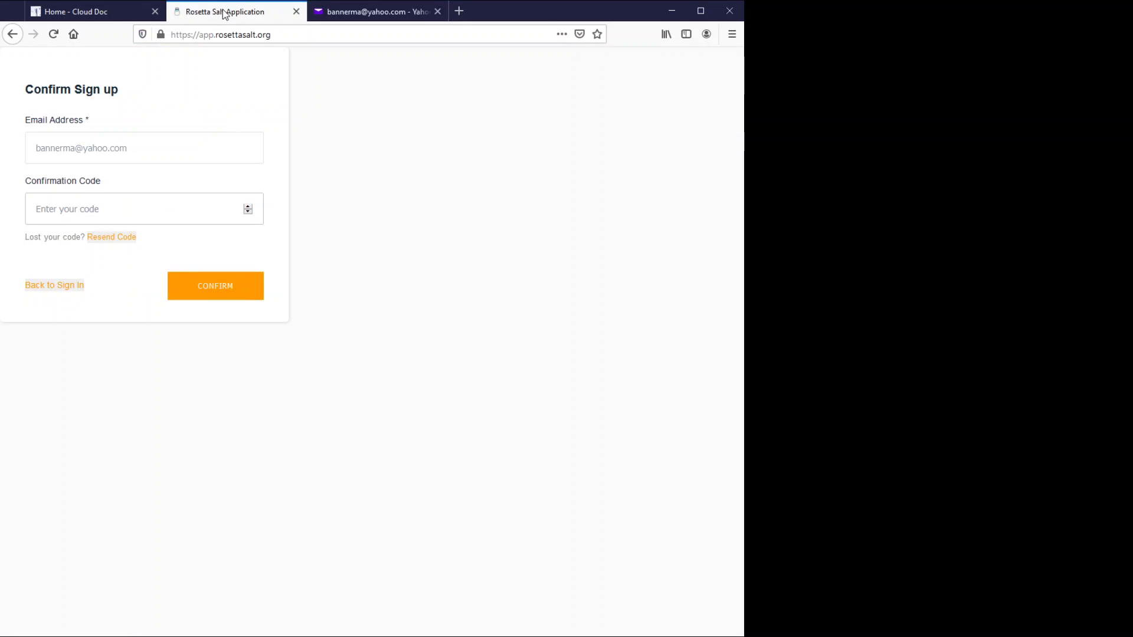
click(98, 203)
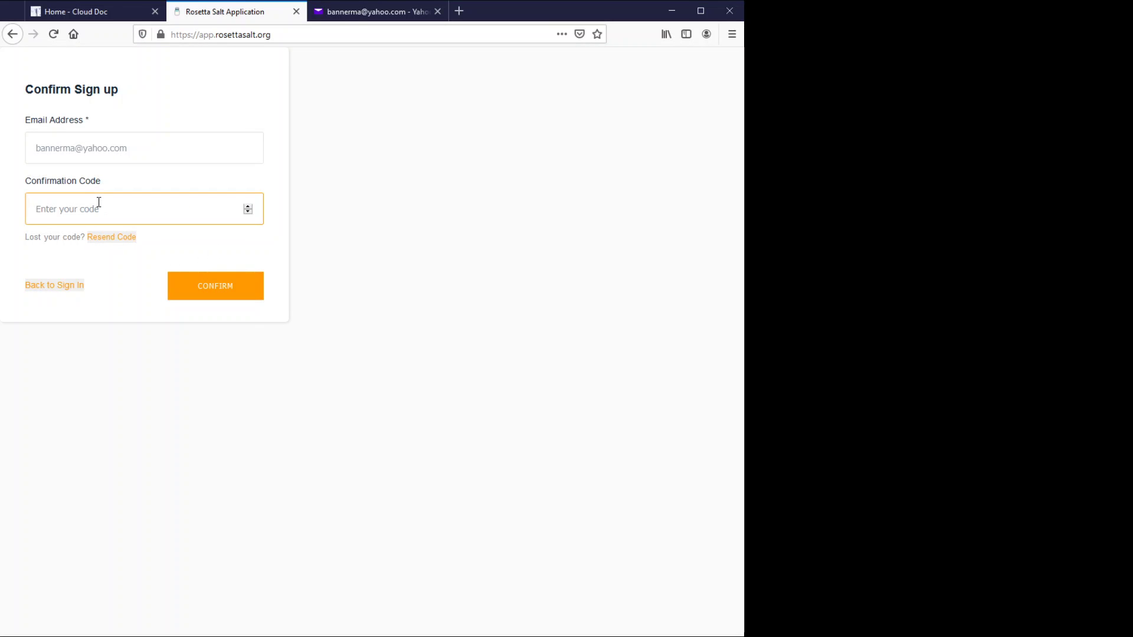
key(ctrl+v)
click(214, 289)
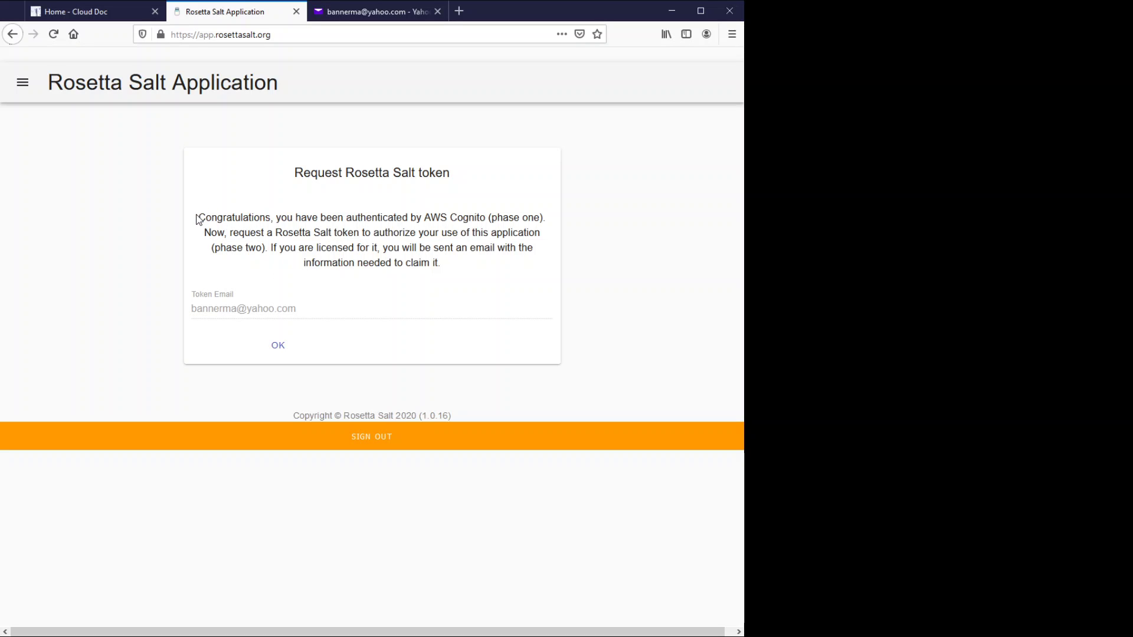
Review the authentication message and token e-mail, then request a Rosetta Salt token with OK
drag(200, 217, 477, 272)
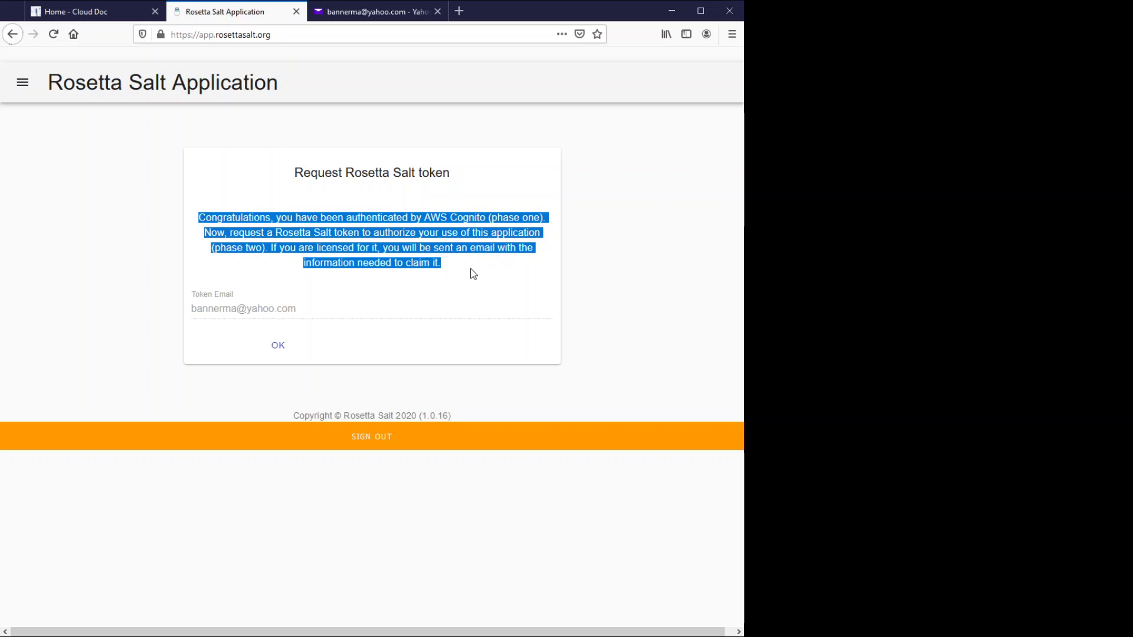
click(473, 270)
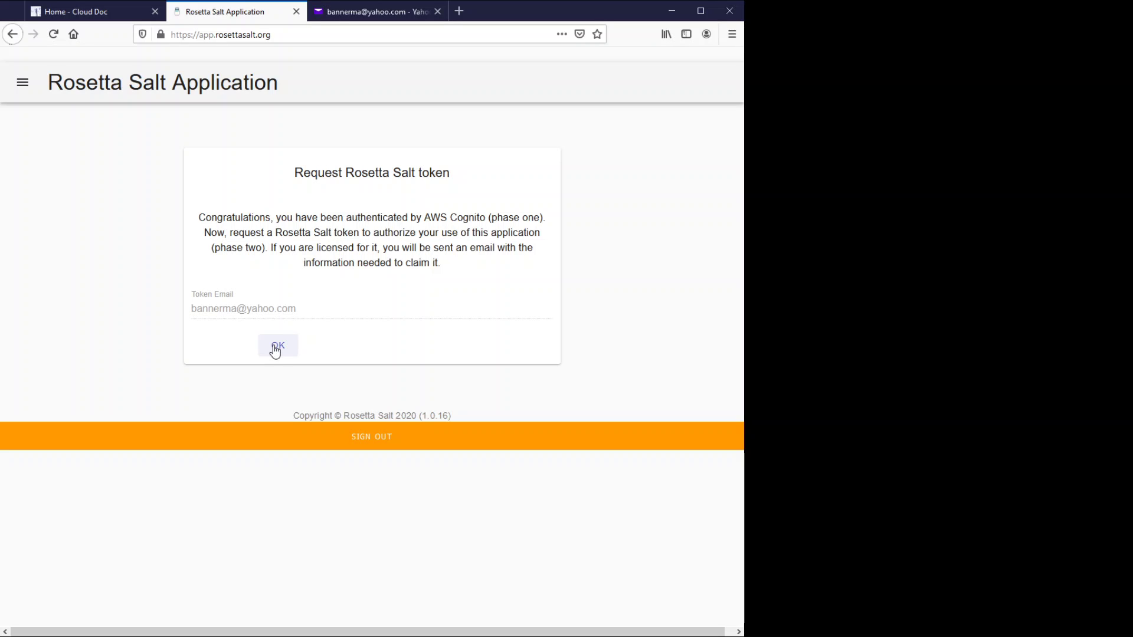
double_click(231, 310)
click(251, 315)
click(277, 352)
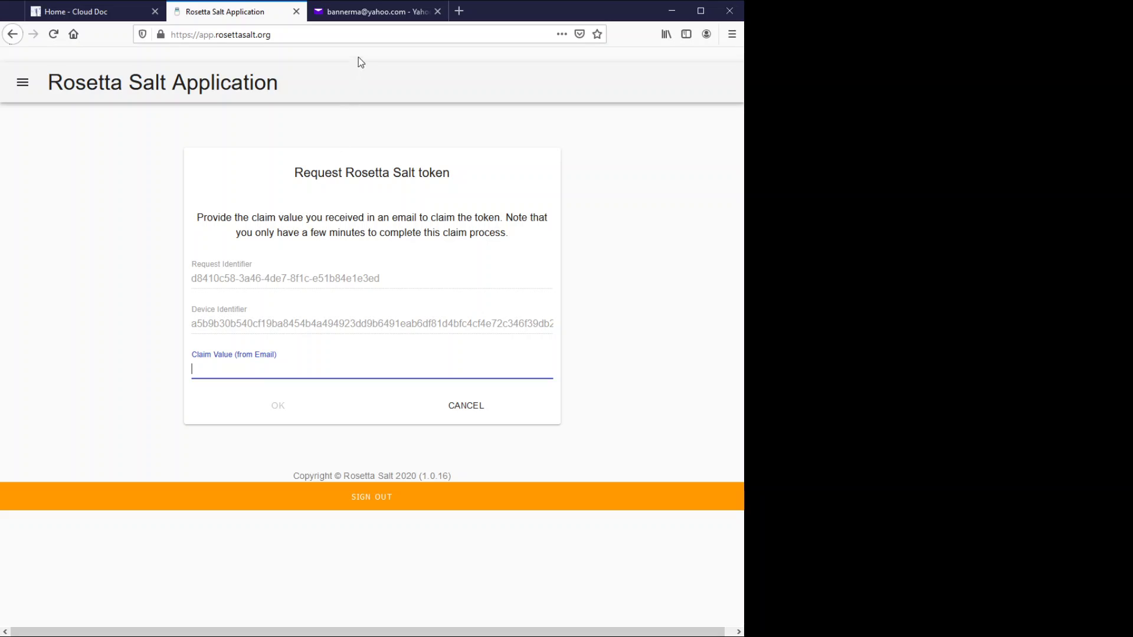
Refresh the Yahoo inbox, open the token request email, and mark the identifier in its subject
click(363, 13)
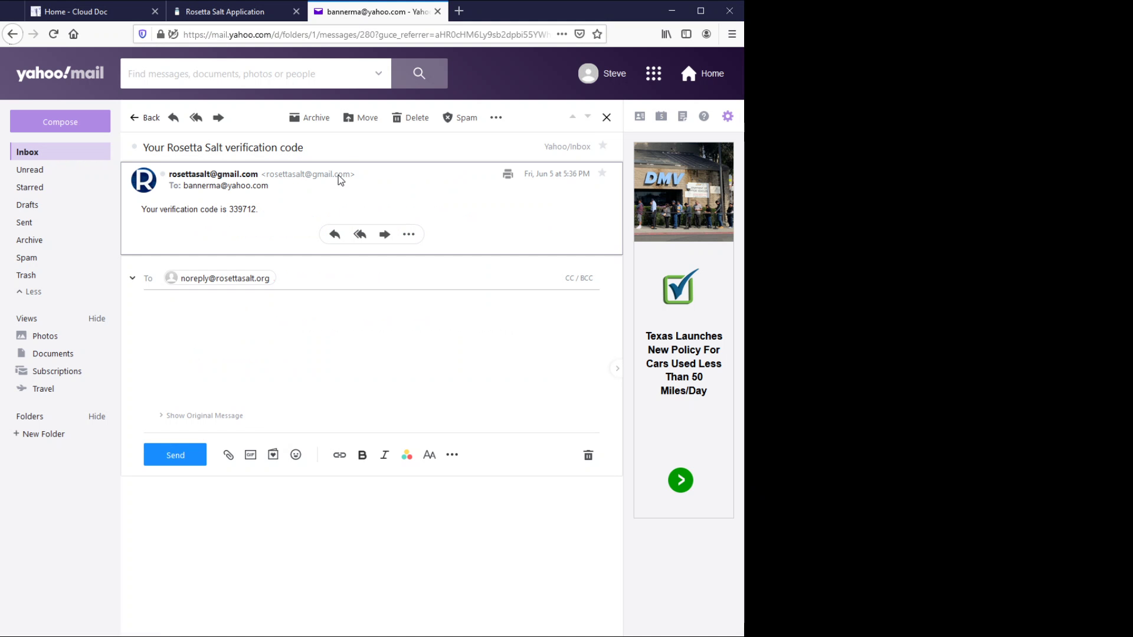
click(52, 157)
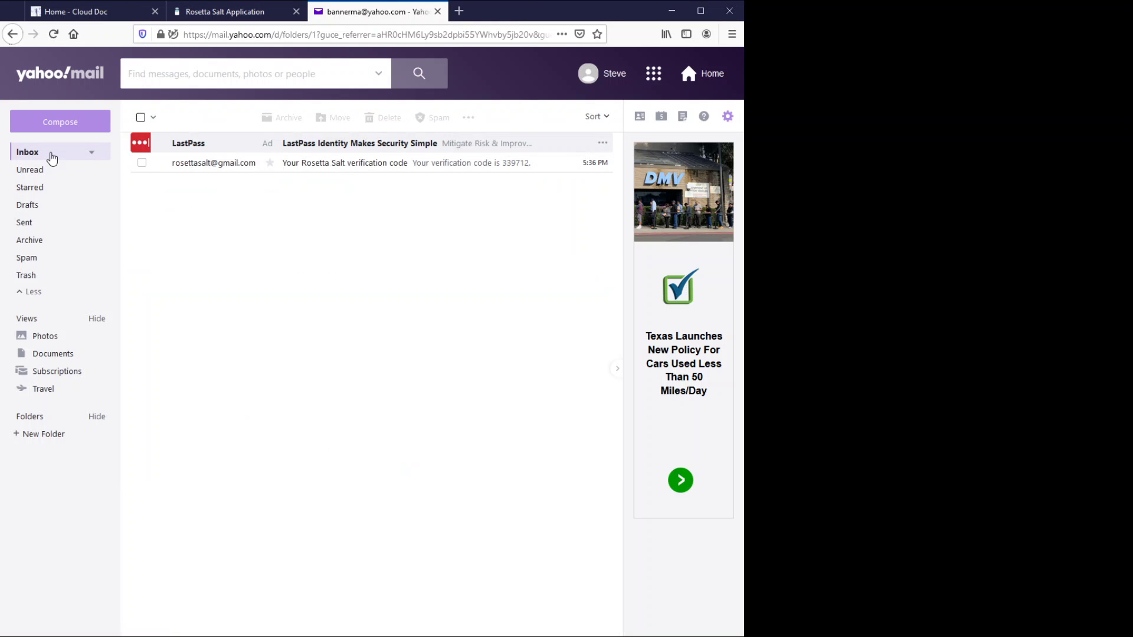
click(52, 157)
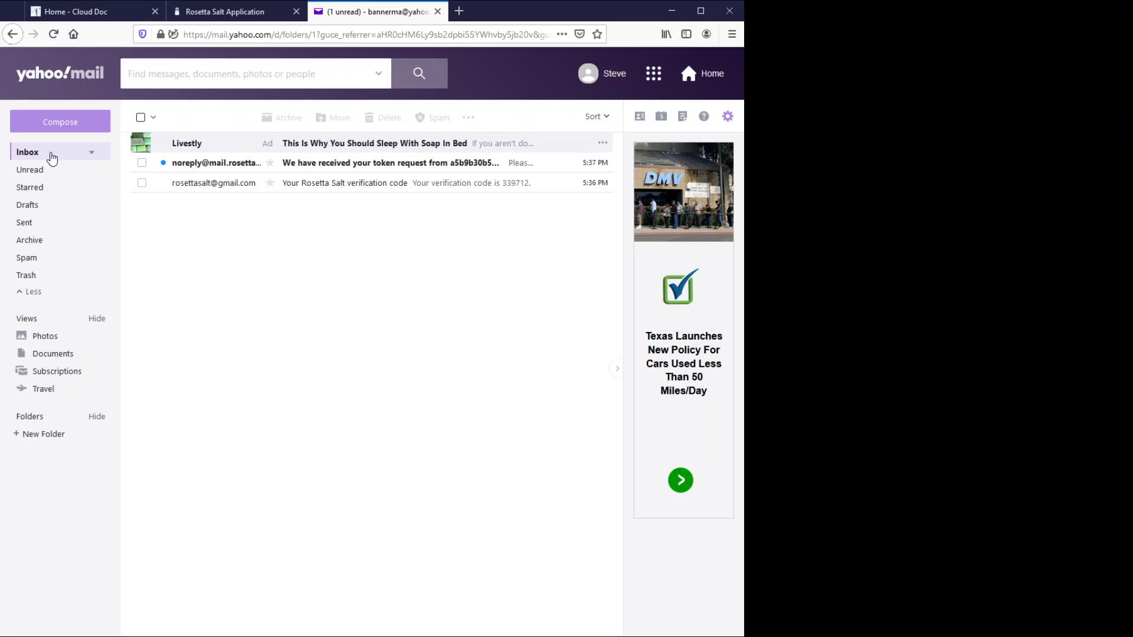
click(338, 169)
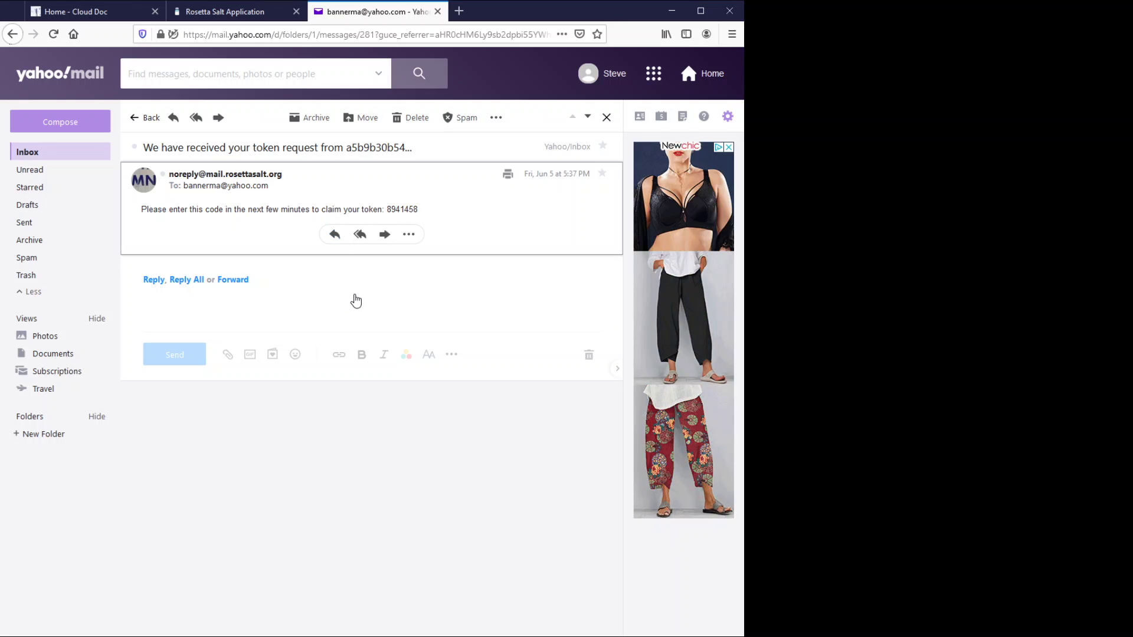
click(729, 147)
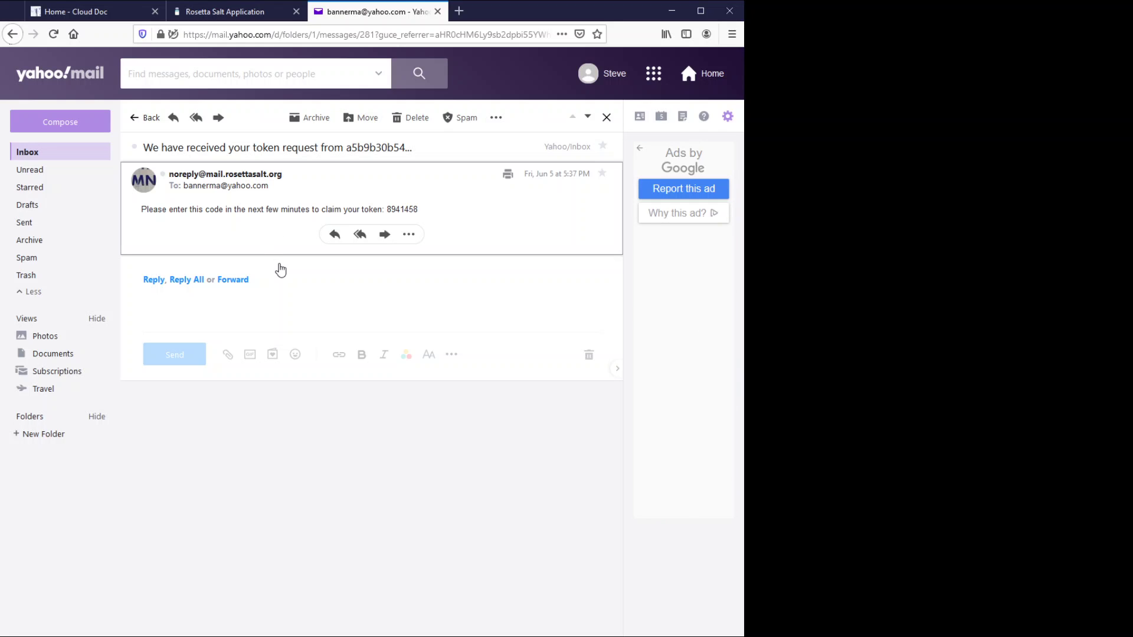
drag(347, 148, 382, 149)
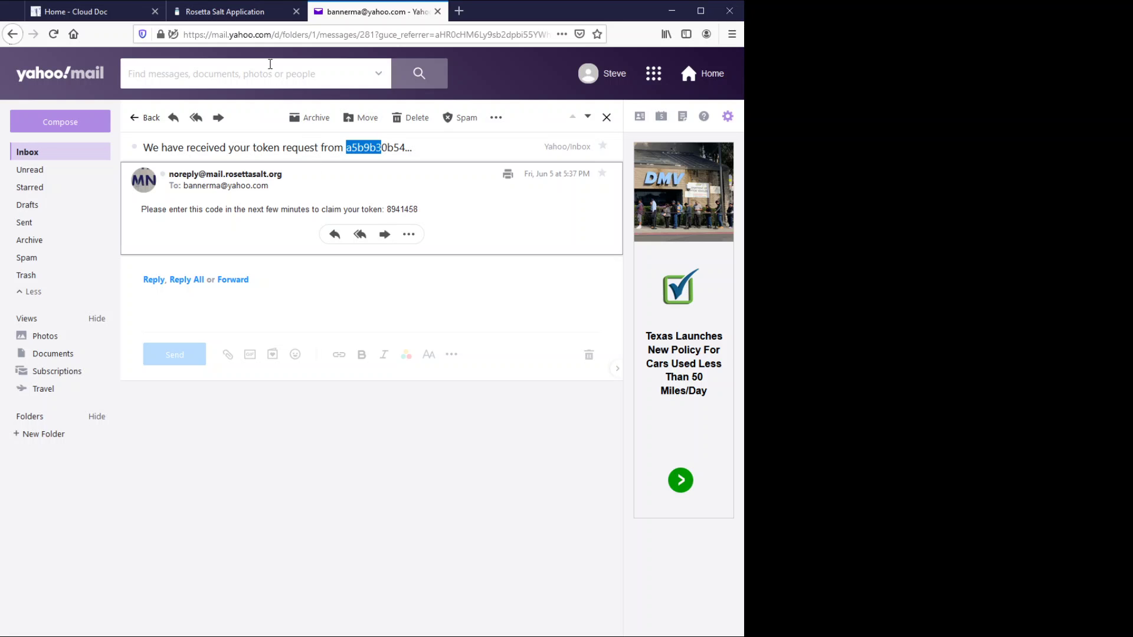
Check the claim form's Device Identifier, then copy the claim code from the token email
click(259, 11)
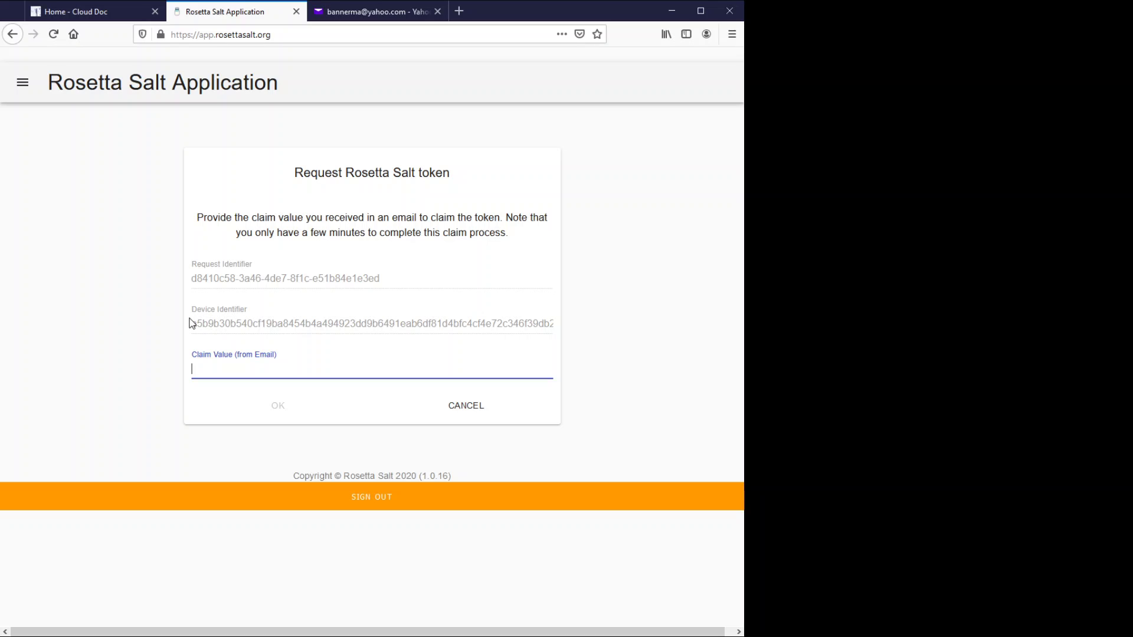
click(219, 329)
double_click(219, 329)
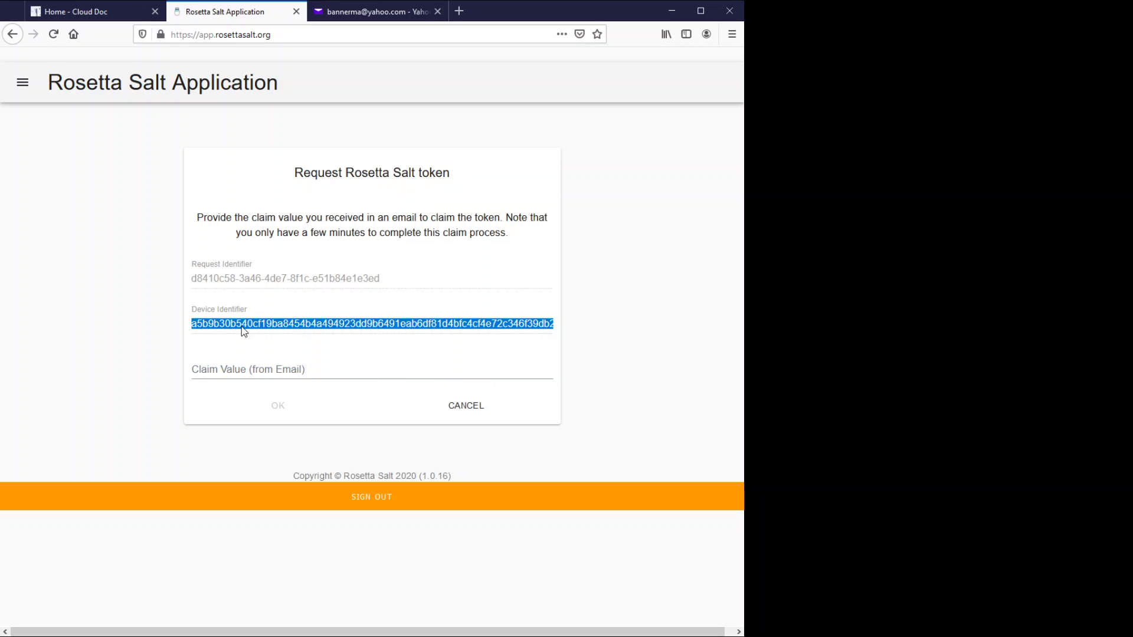
click(281, 325)
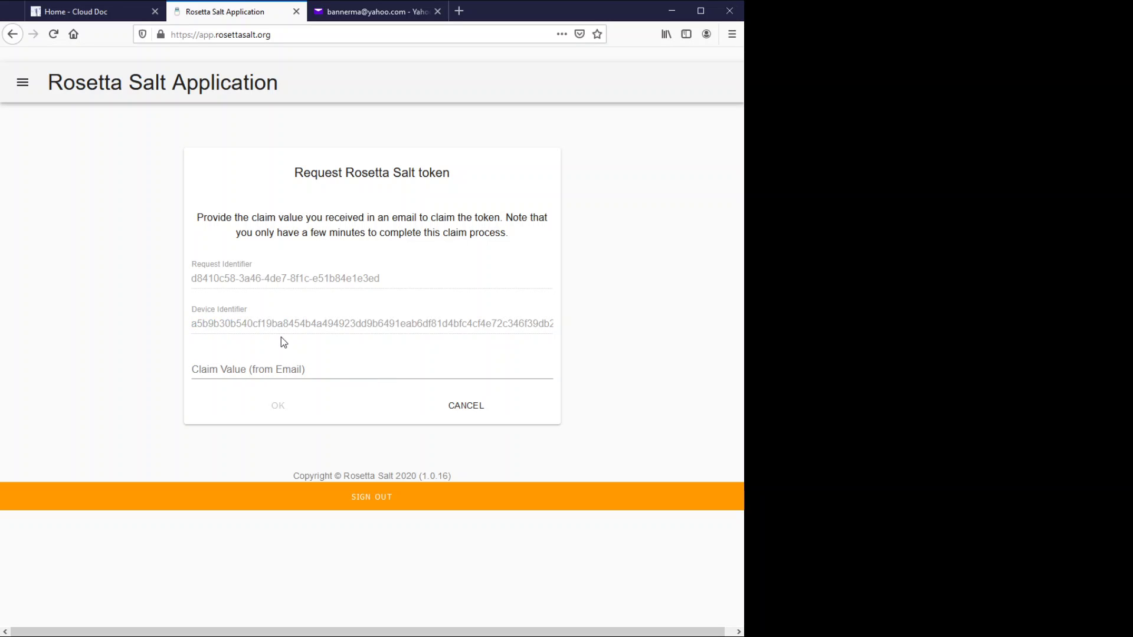
click(366, 12)
double_click(403, 209)
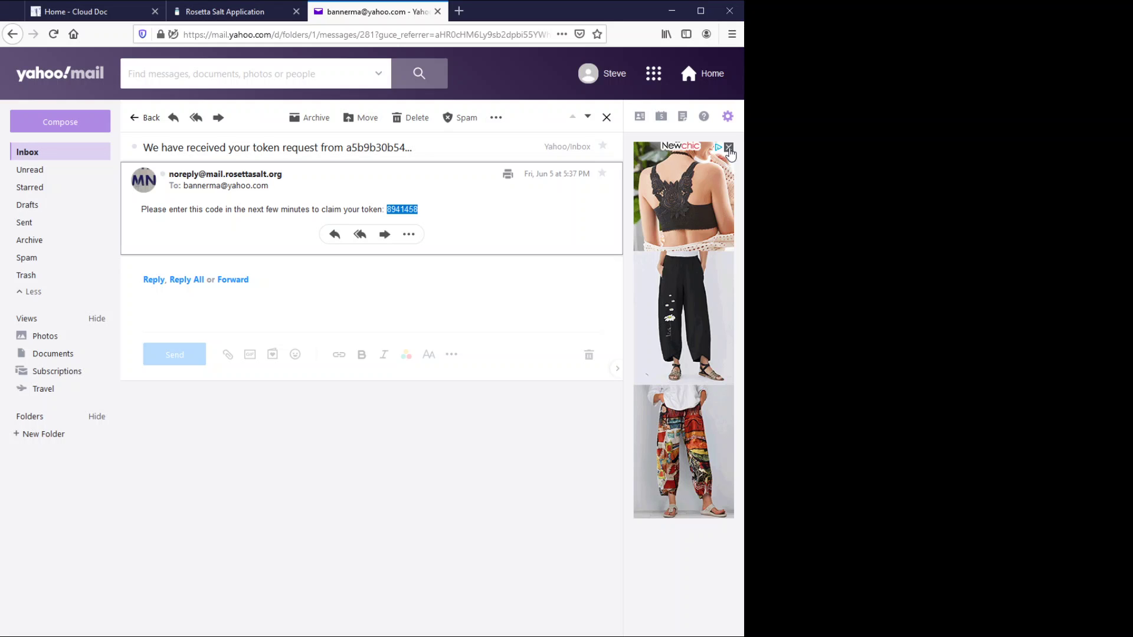
Dismiss the sidebar advertisement in Yahoo Mail
click(729, 152)
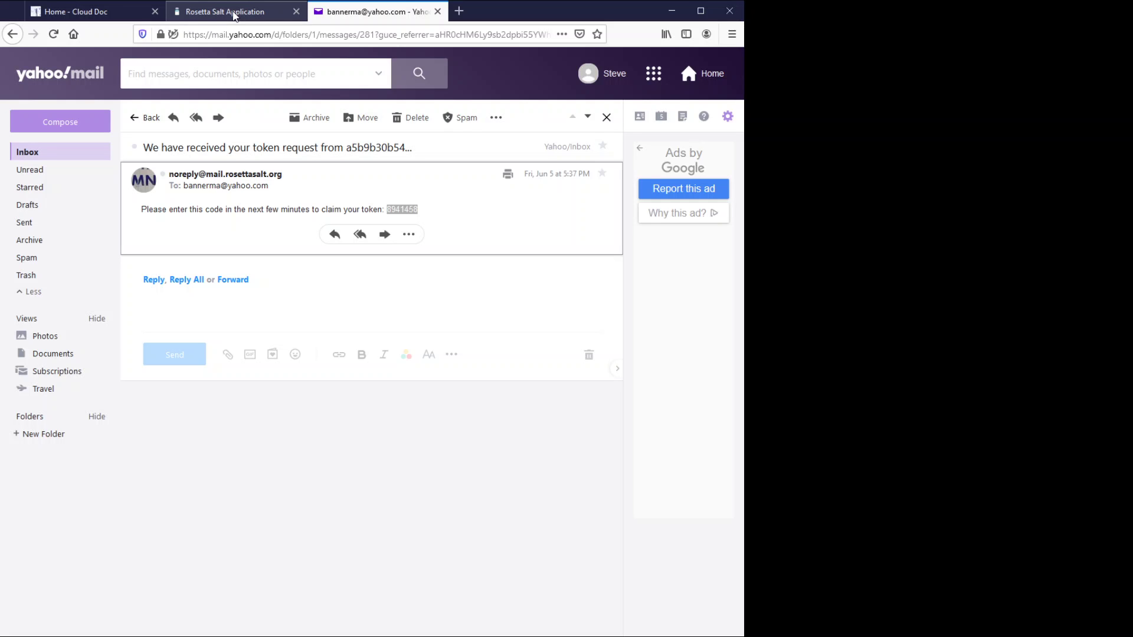
Paste the claim code into Claim Value and verify the Device Identifier against the email subject
click(235, 16)
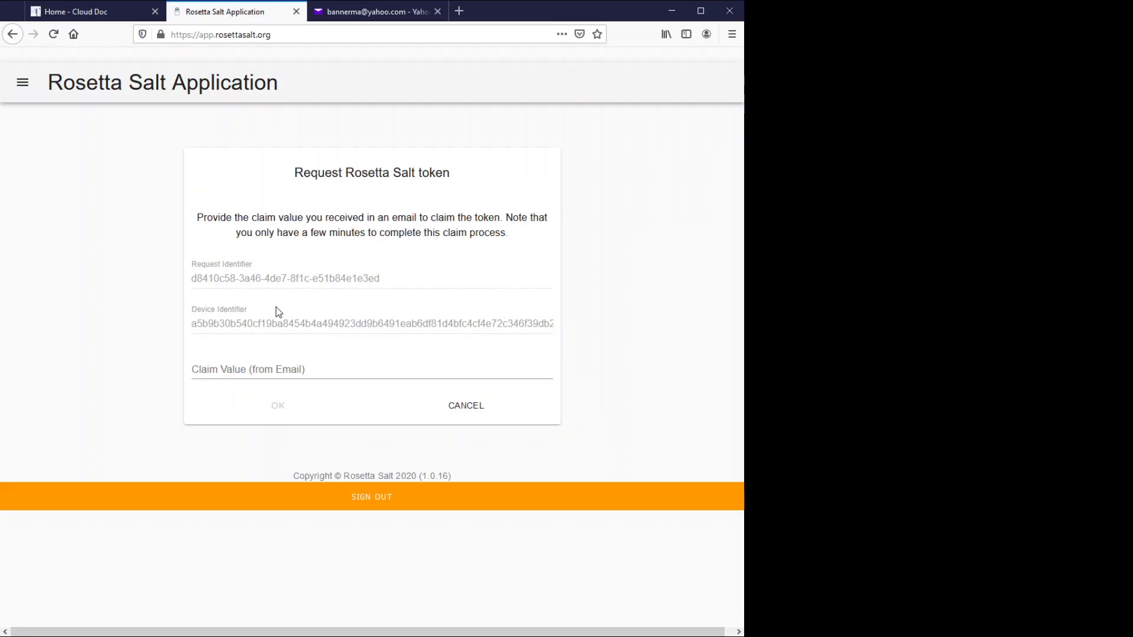
click(266, 367)
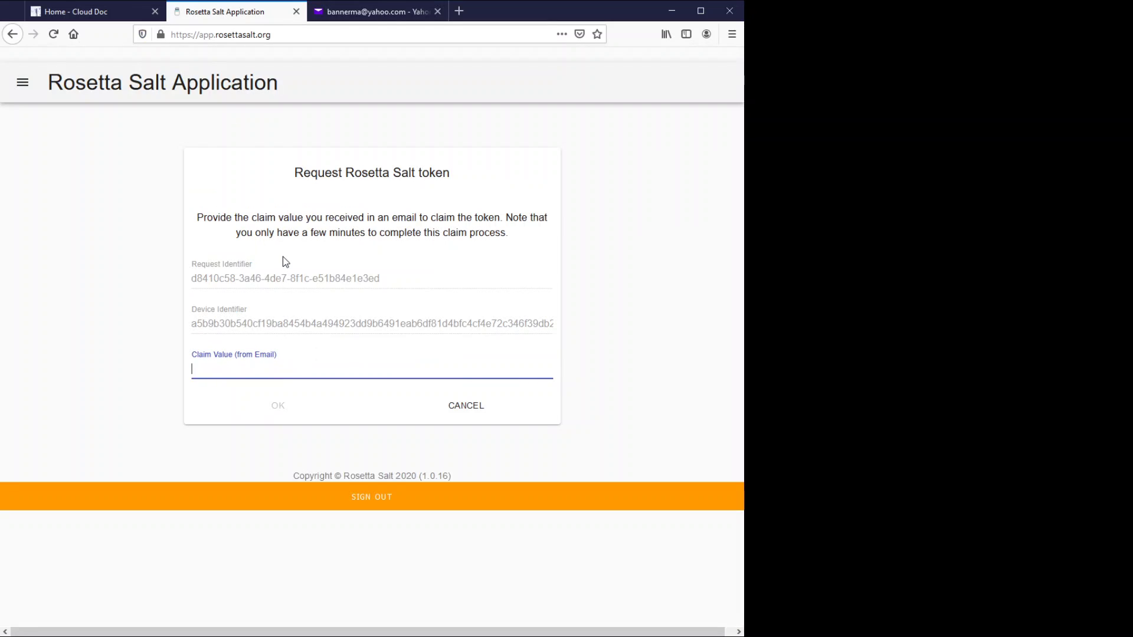
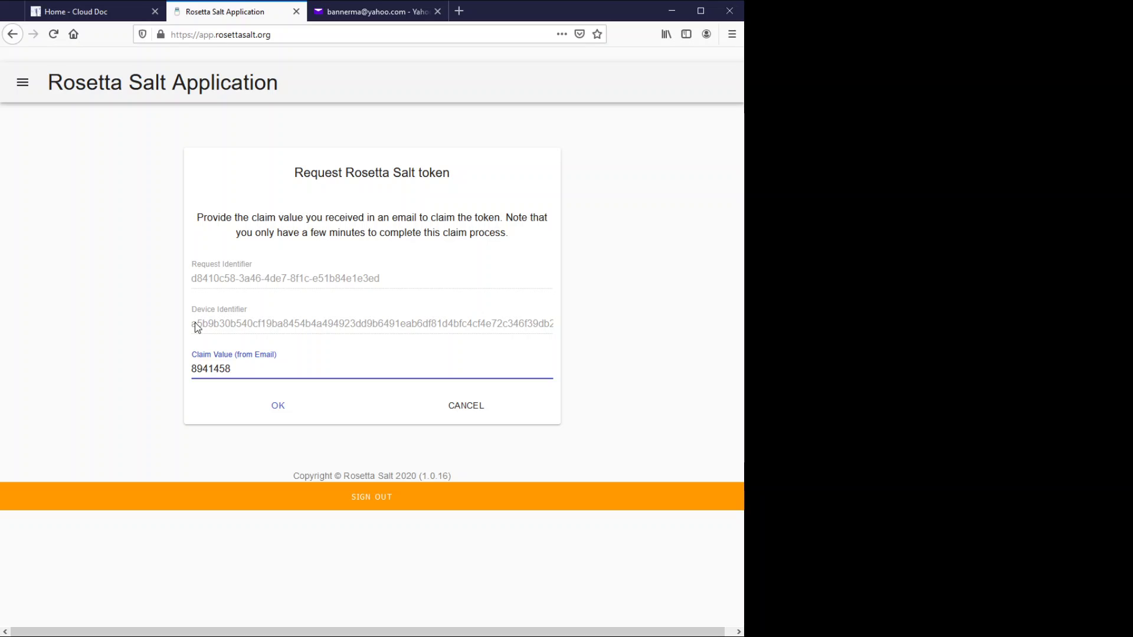
drag(194, 324, 203, 322)
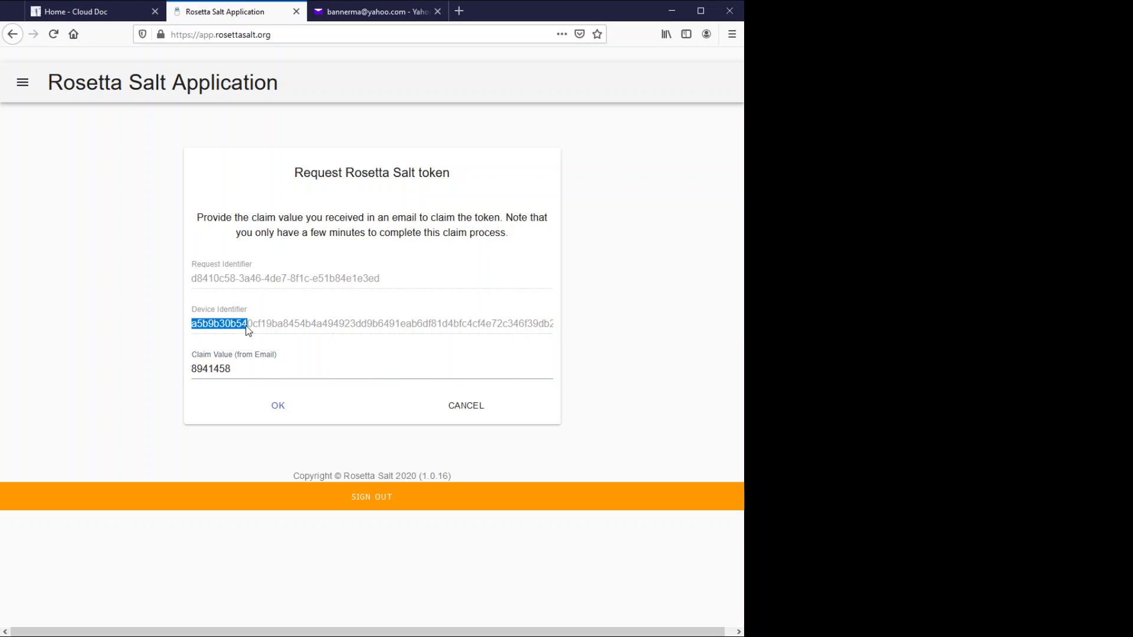
click(363, 12)
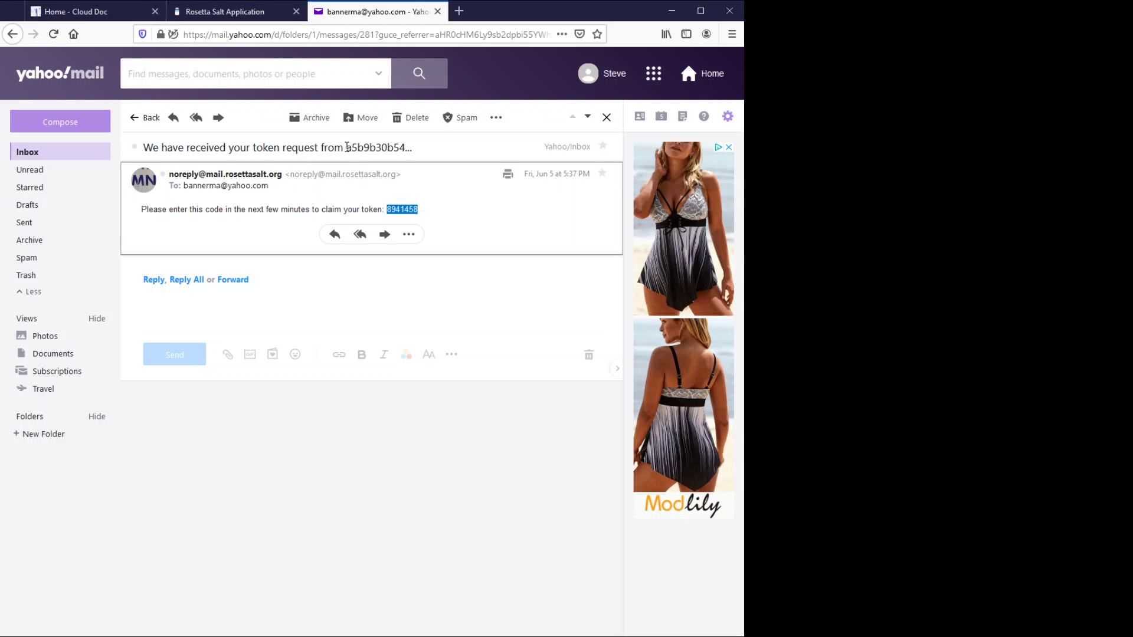
drag(346, 147, 381, 148)
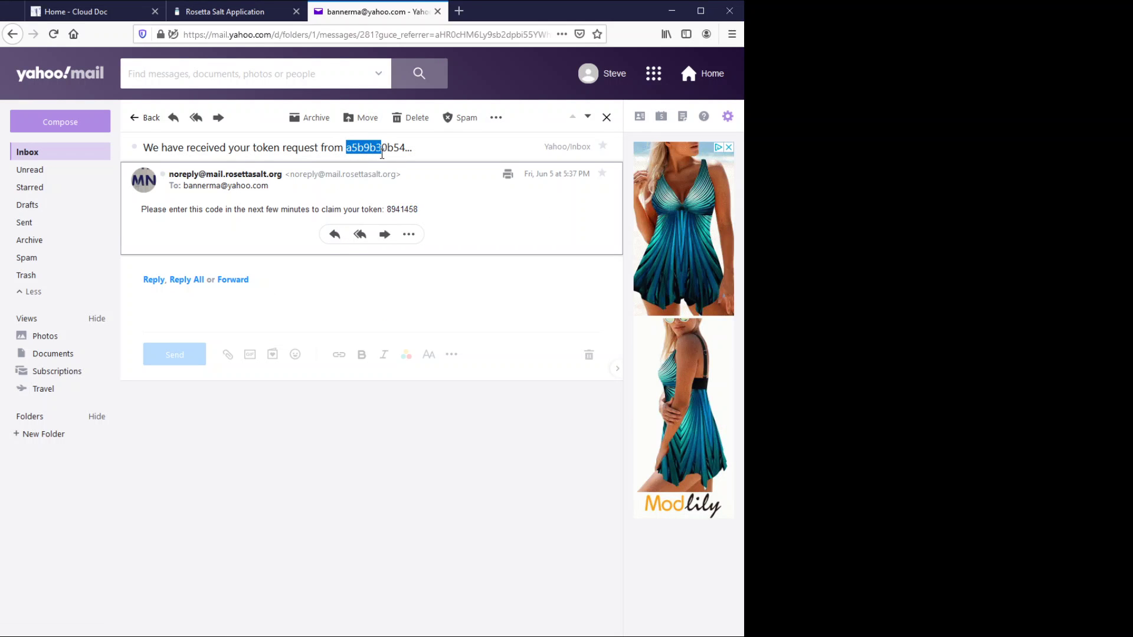
click(222, 12)
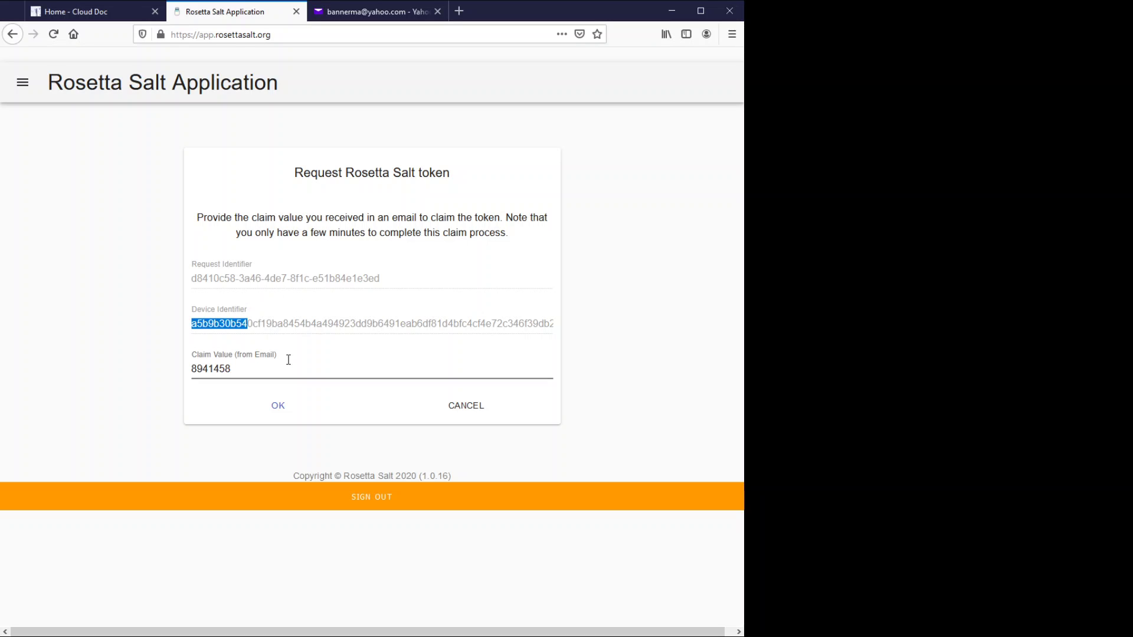
click(273, 375)
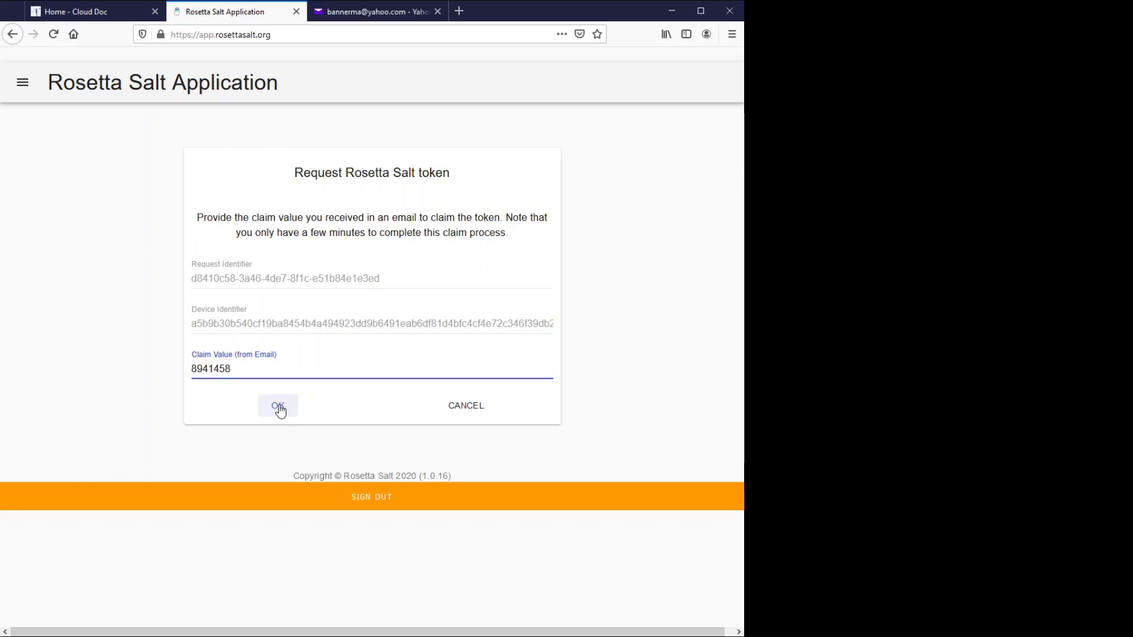
Submit the claim code with OK to receive the token and reach Translate Password
click(279, 406)
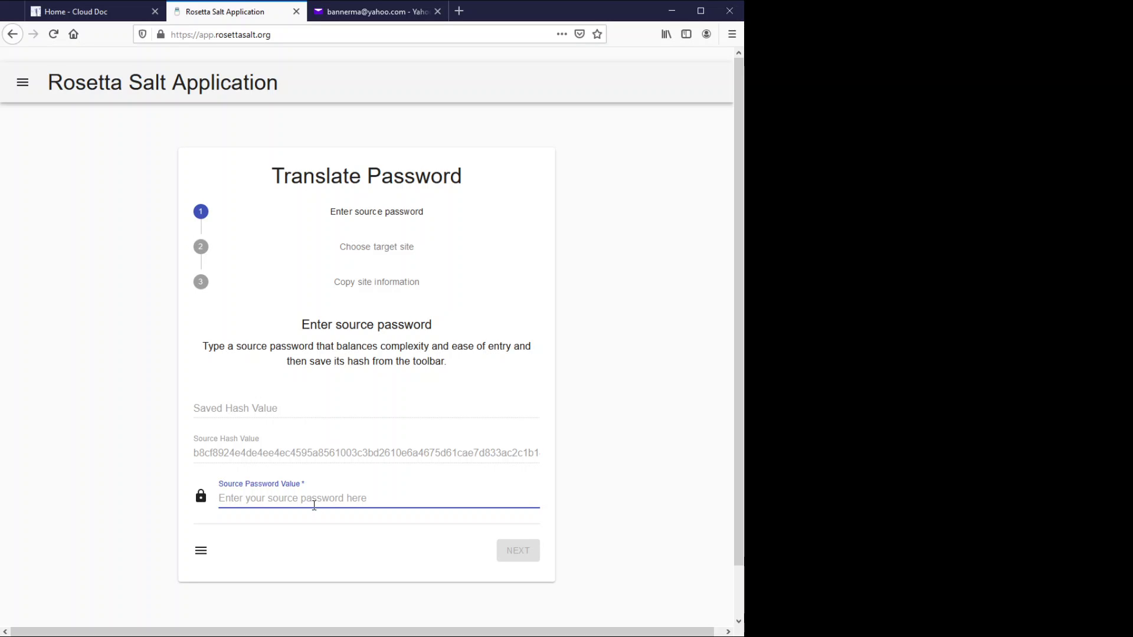
Enter a test character as the source password and inspect the computed Source Hash Value
text(•)
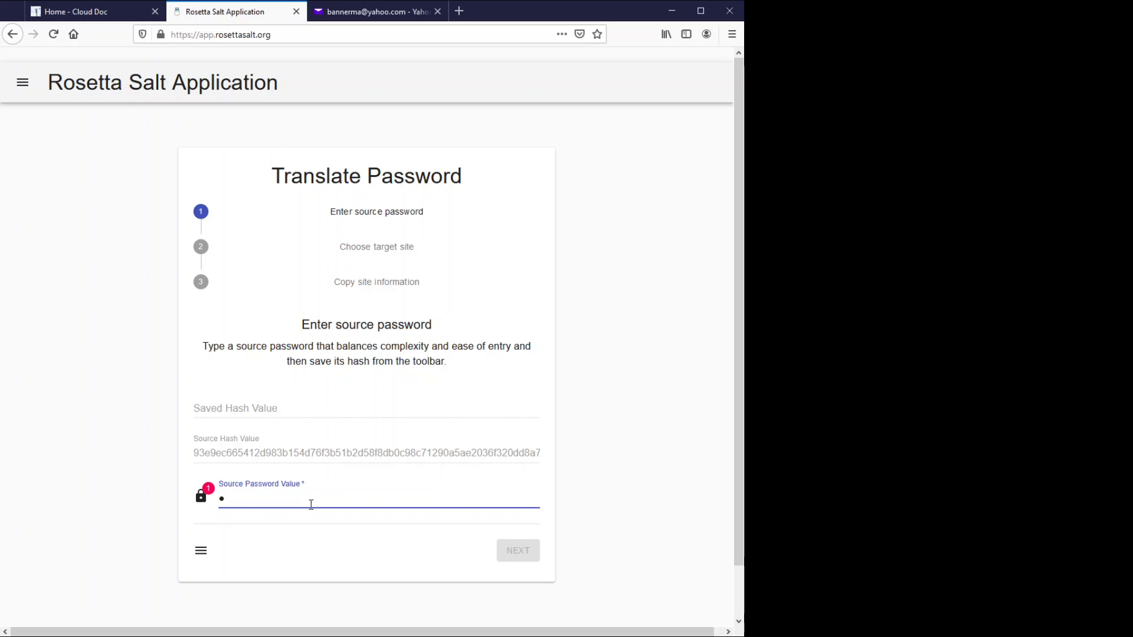
click(230, 410)
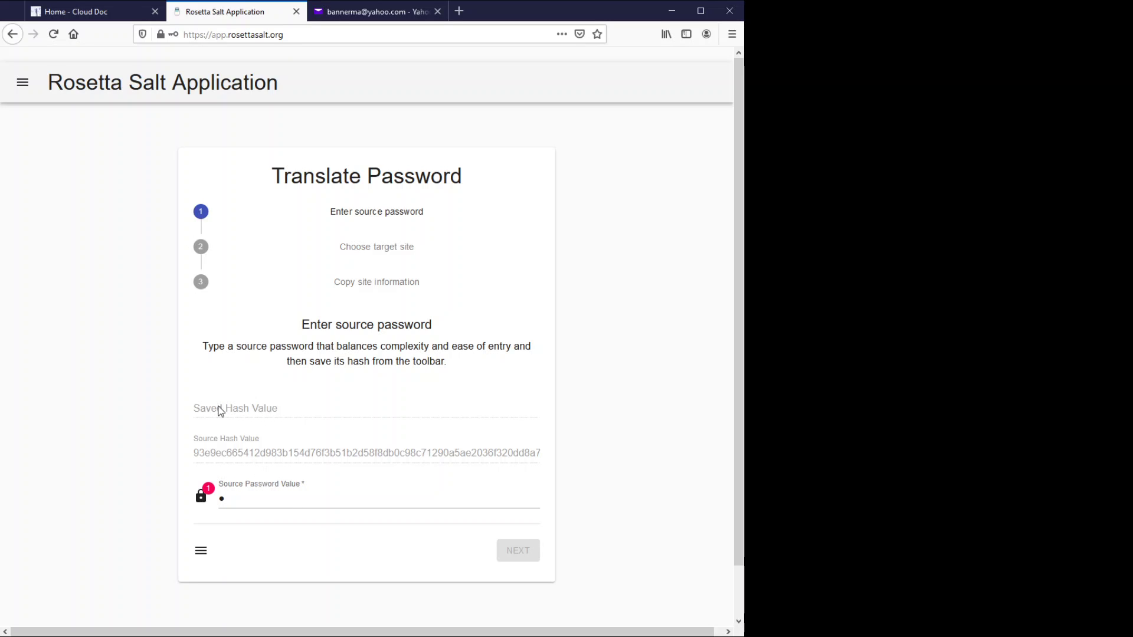
click(288, 499)
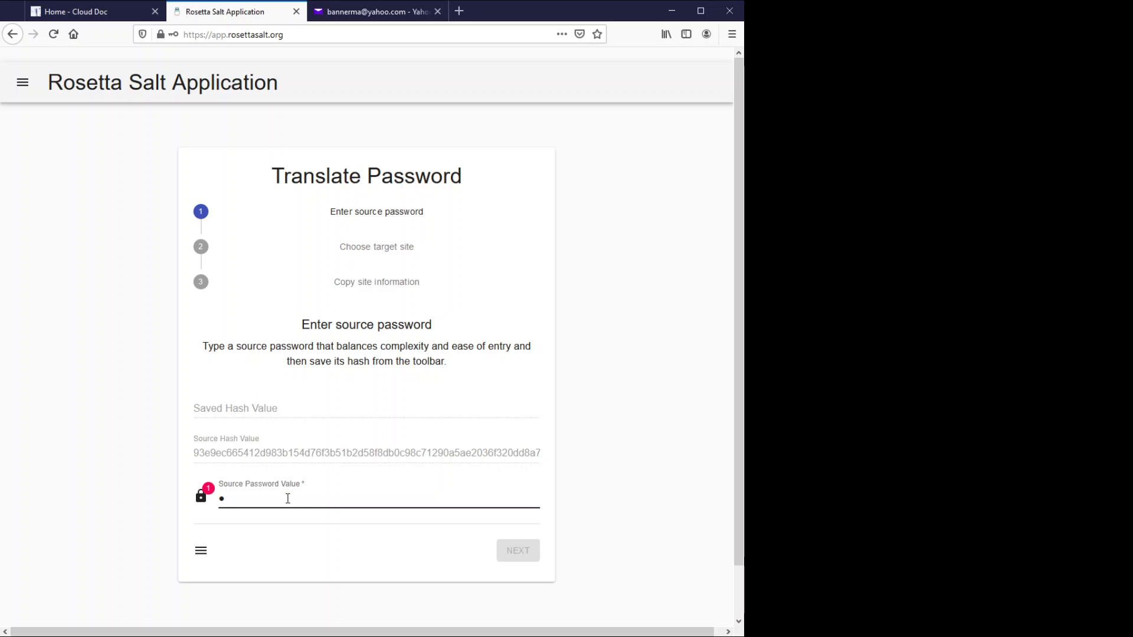
click(252, 459)
double_click(241, 453)
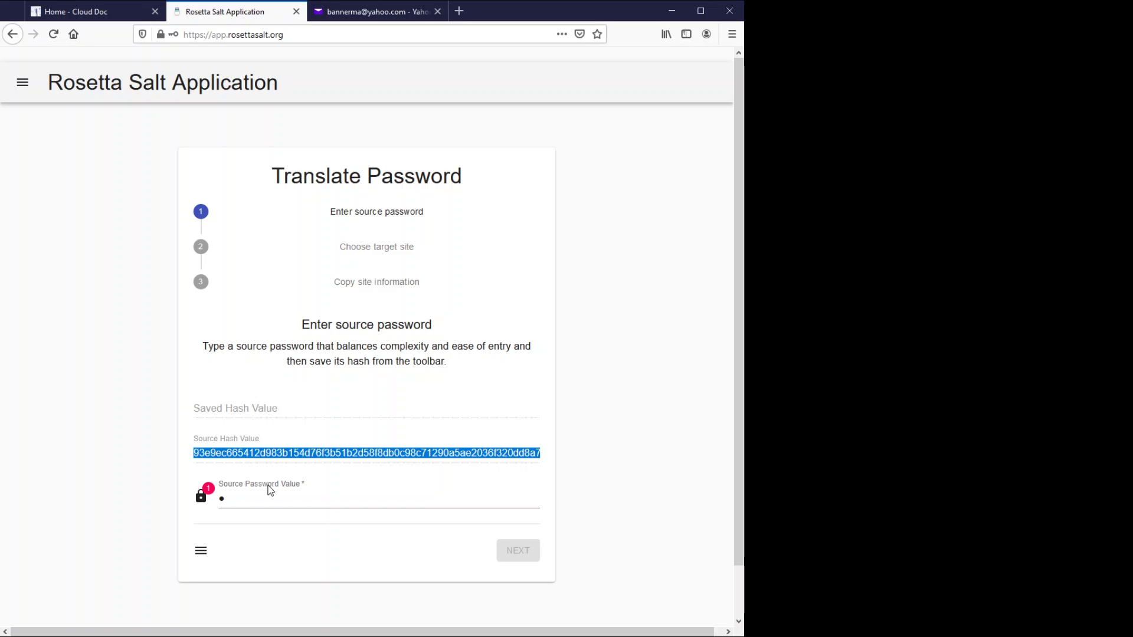
Replace the test character with the full 12-character source password
click(287, 502)
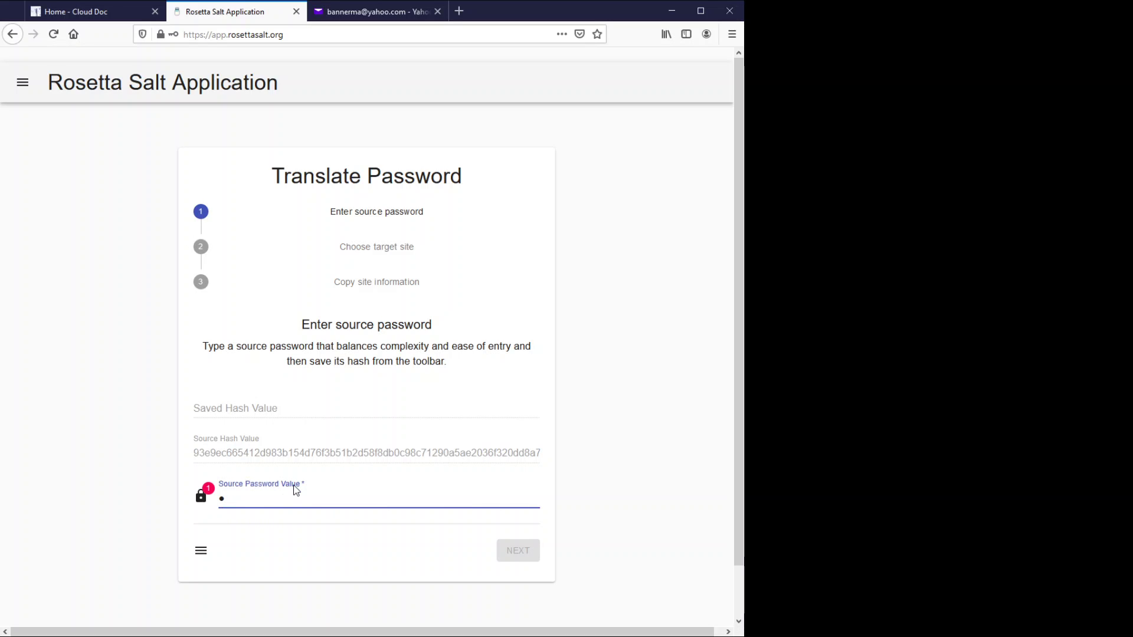
key(BackSpace)
text(a)
text(•••••)
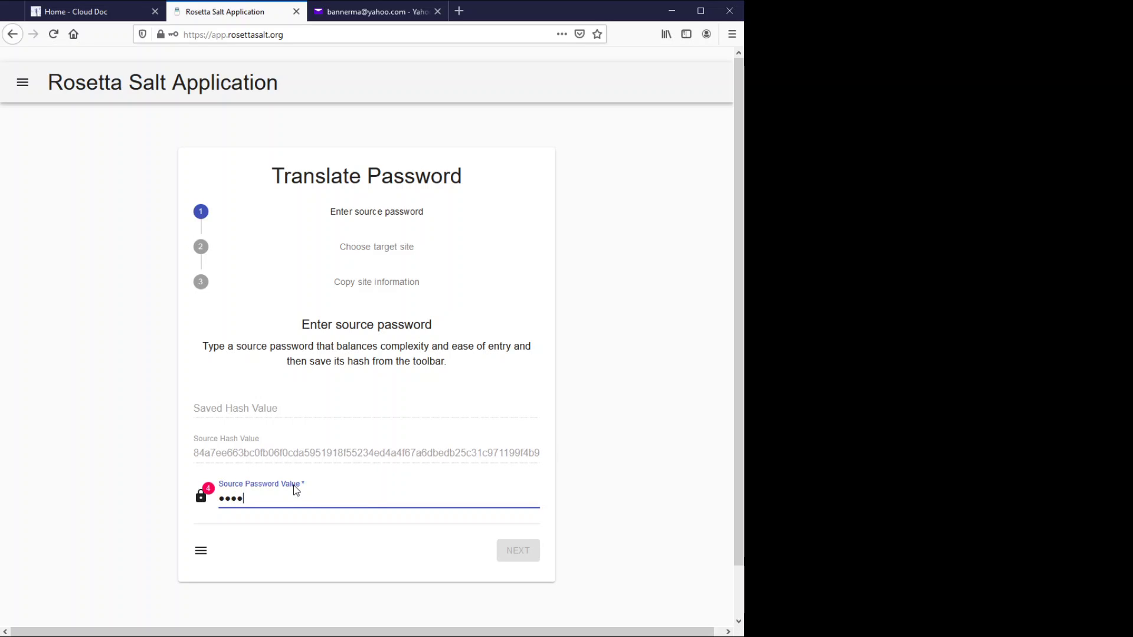
text(•••••)
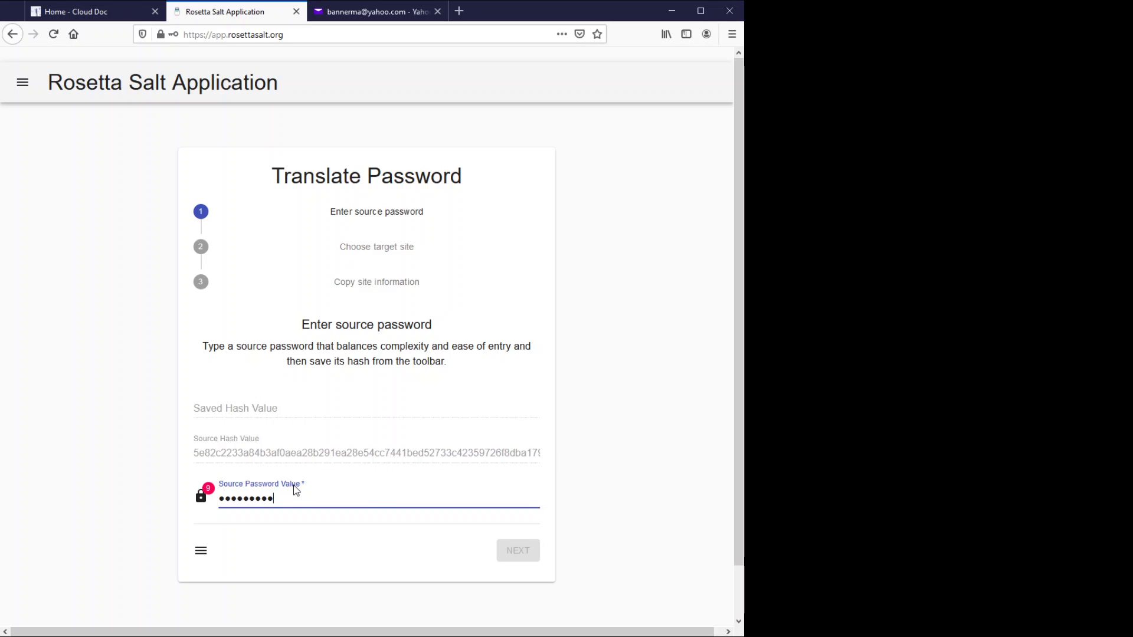
text(•)
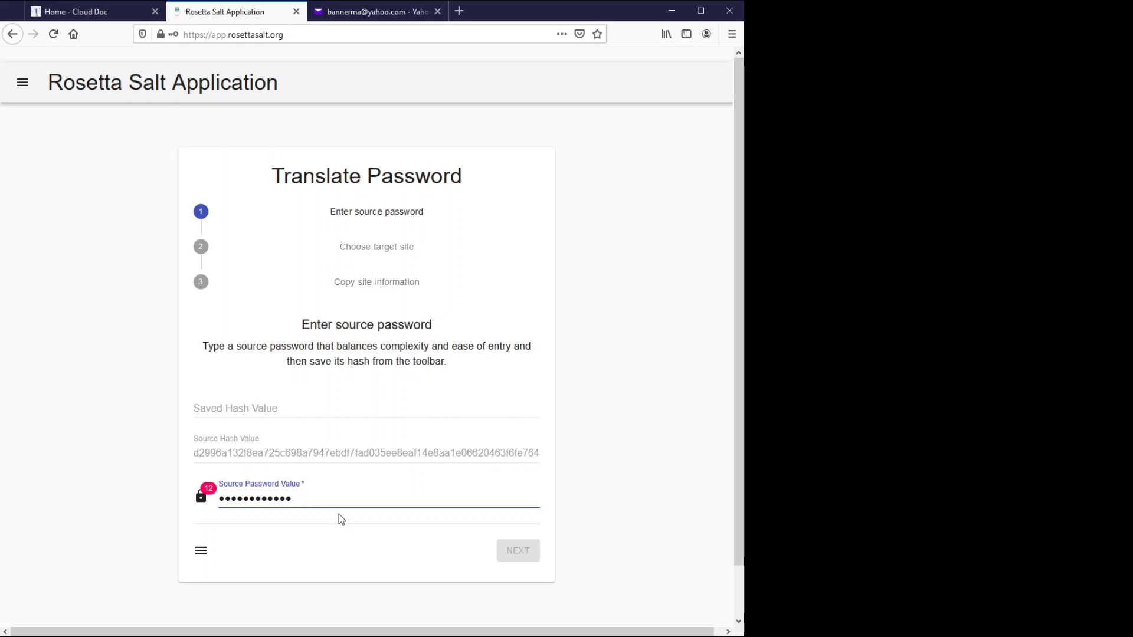
Save the current source hash as the Saved Hash Value
click(201, 551)
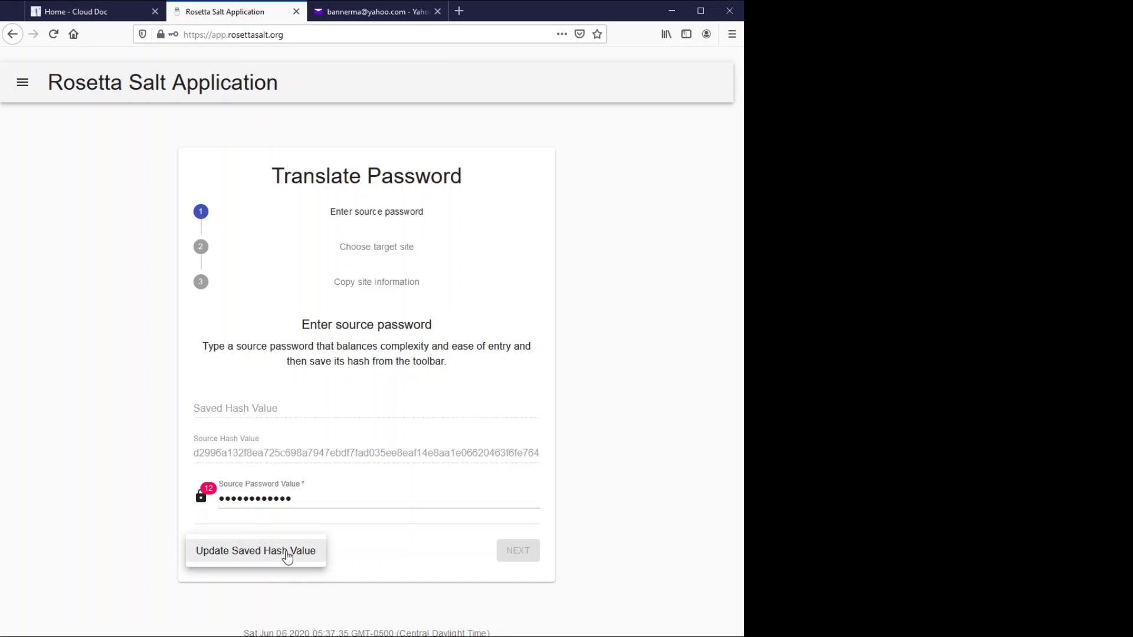
click(287, 557)
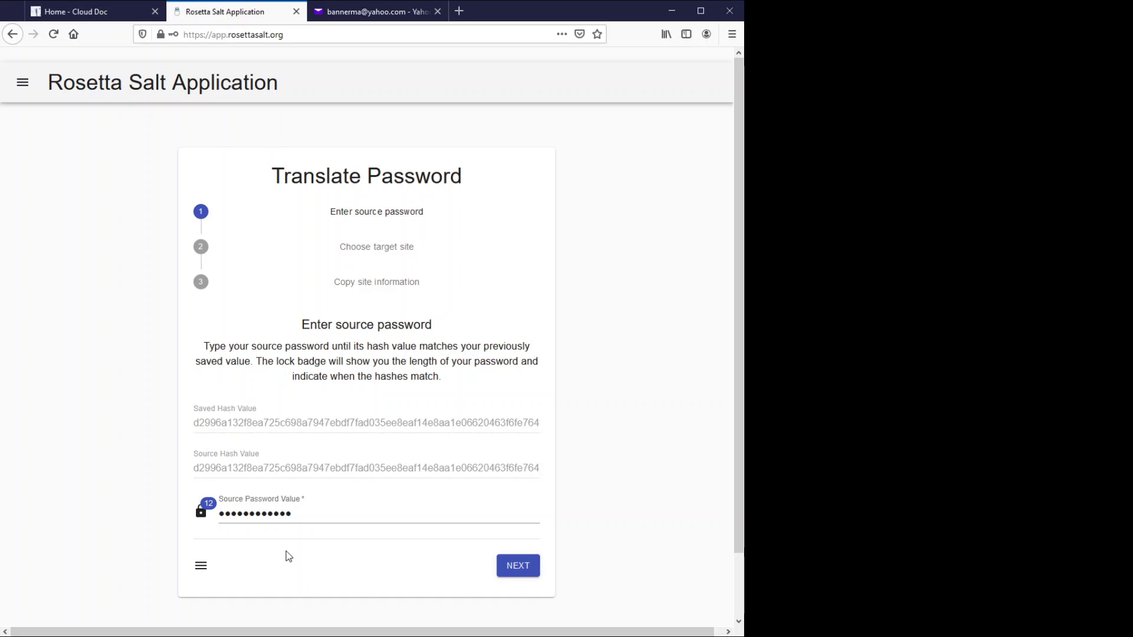
double_click(250, 424)
click(282, 434)
Delete the password's last character and retype it to test hash matching
click(331, 517)
click(334, 514)
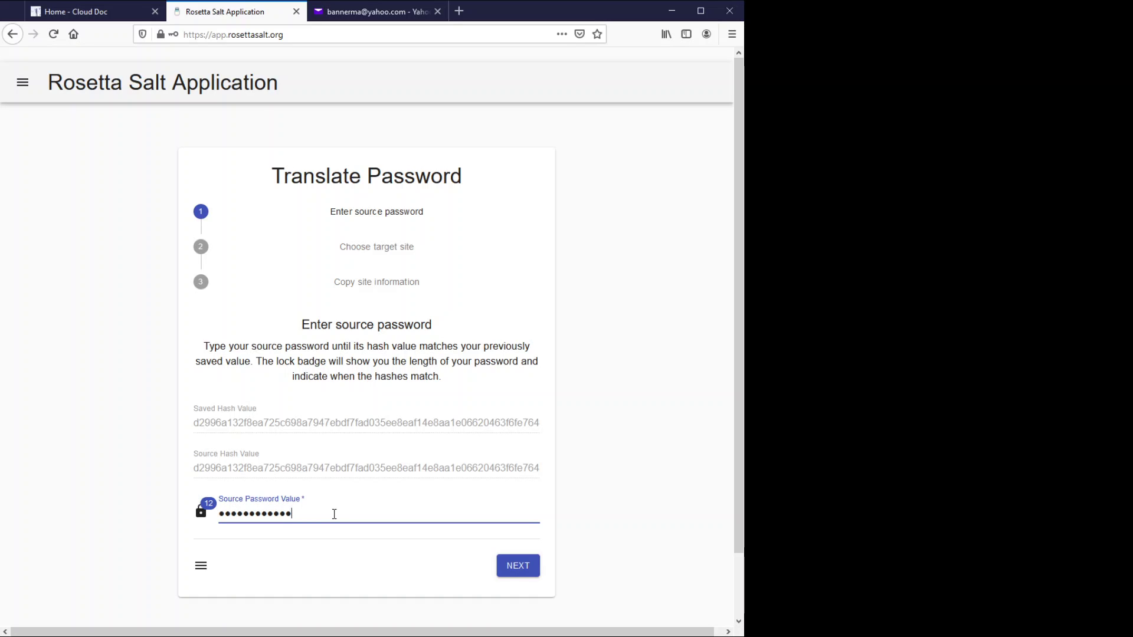
key(BackSpace)
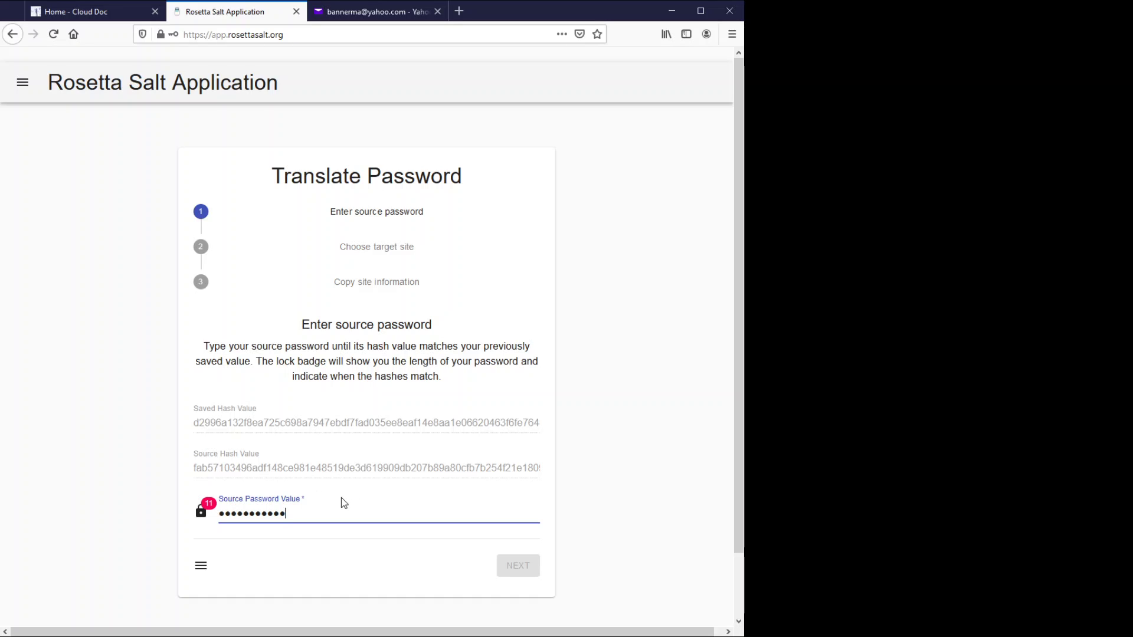
text(*)
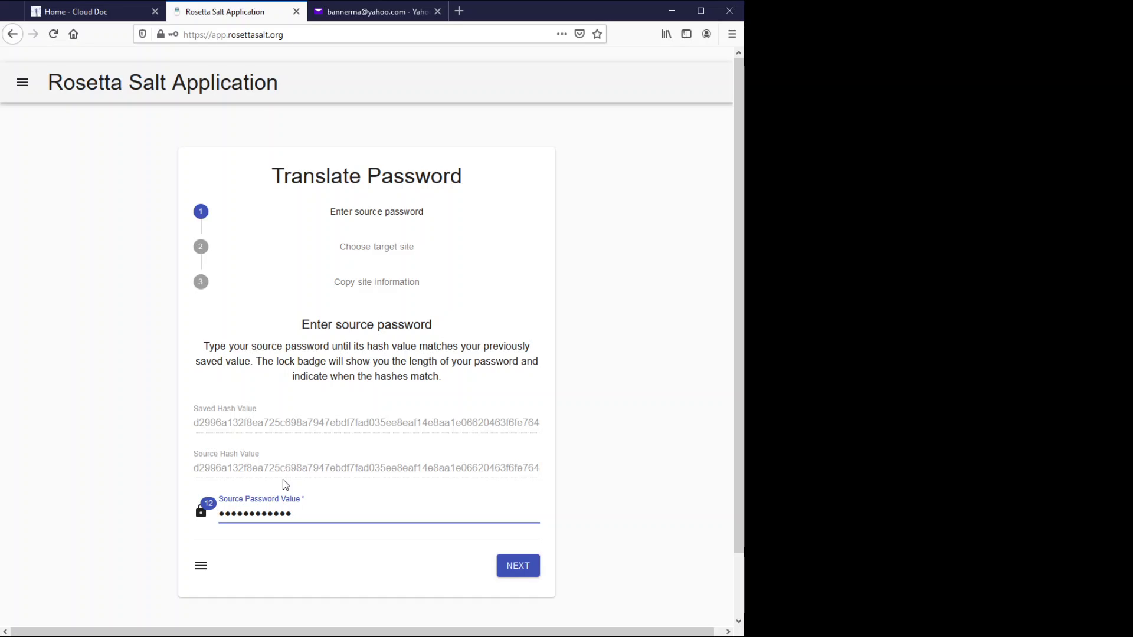
Compare the source and saved hashes, then advance the wizard to Choose target site
double_click(300, 513)
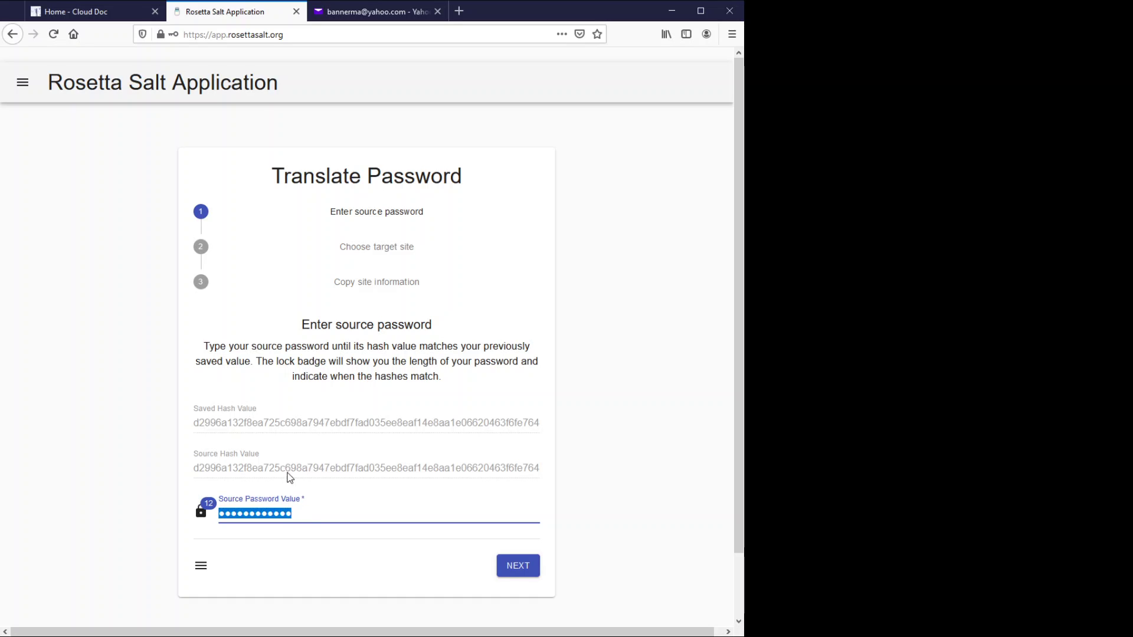
double_click(272, 421)
double_click(278, 469)
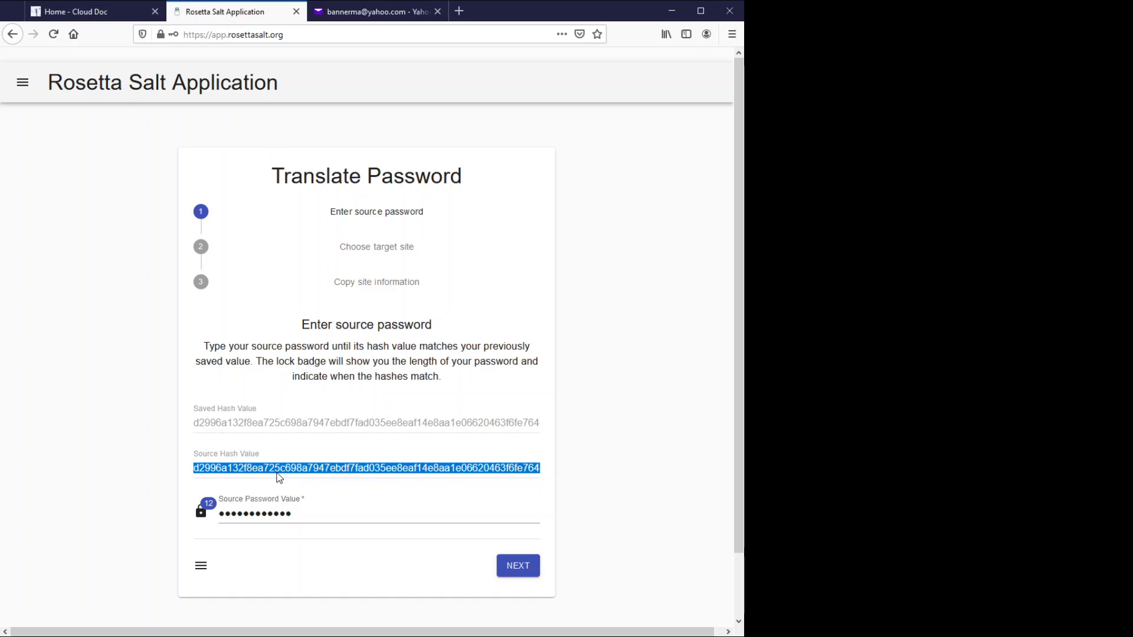
click(317, 515)
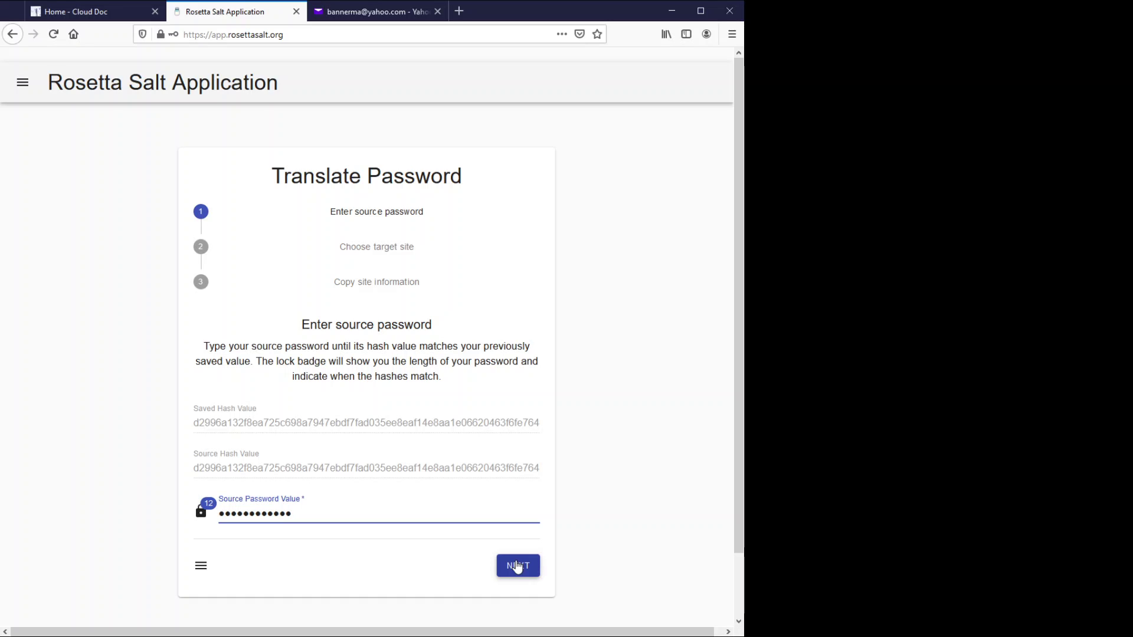
triple_click(217, 508)
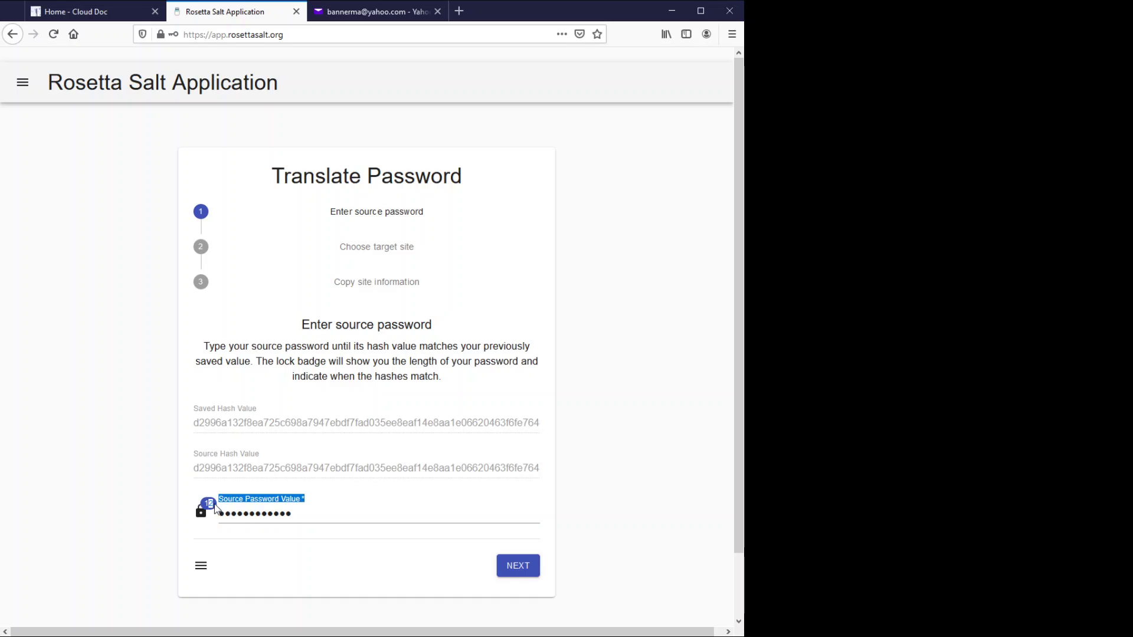
click(214, 506)
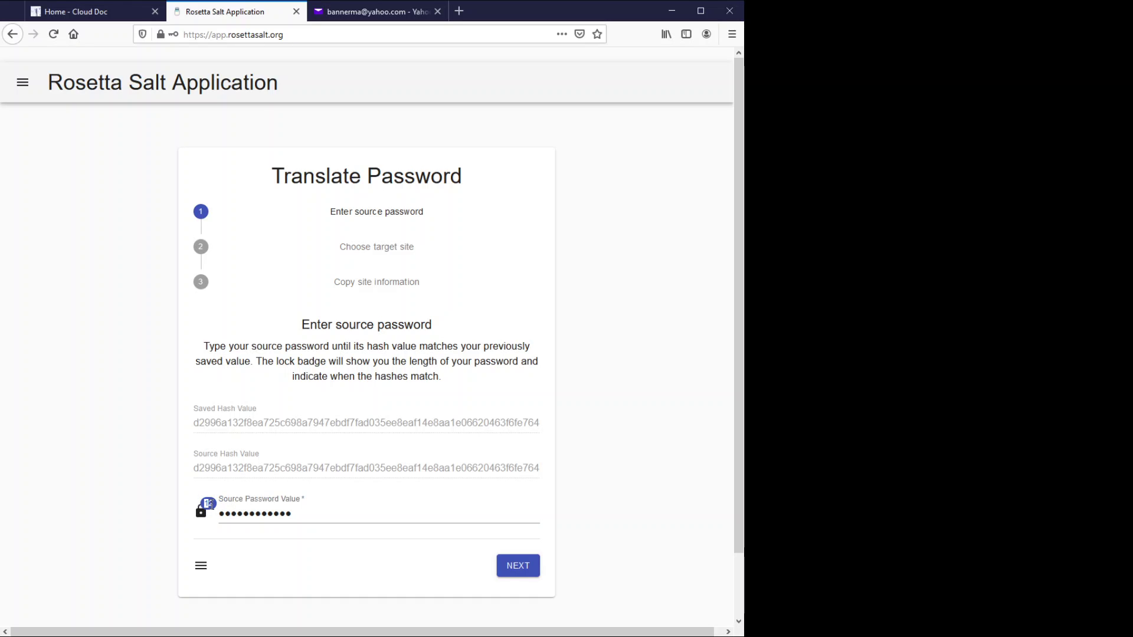
click(519, 566)
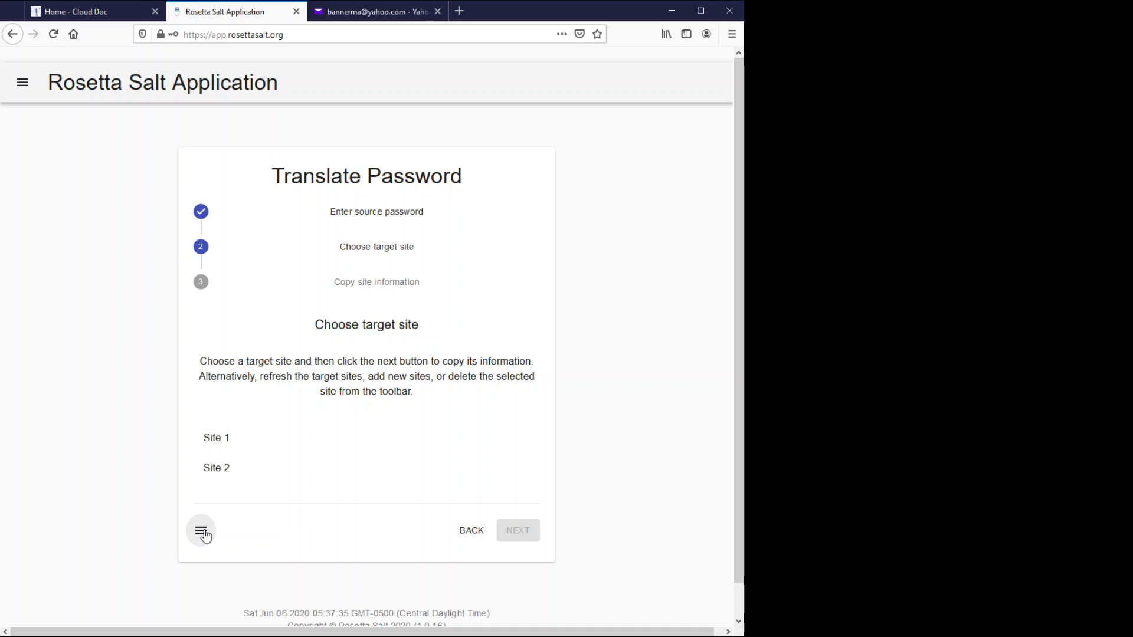
Delete Site 1 and Site 2 from the target list, then start adding a new site
click(214, 438)
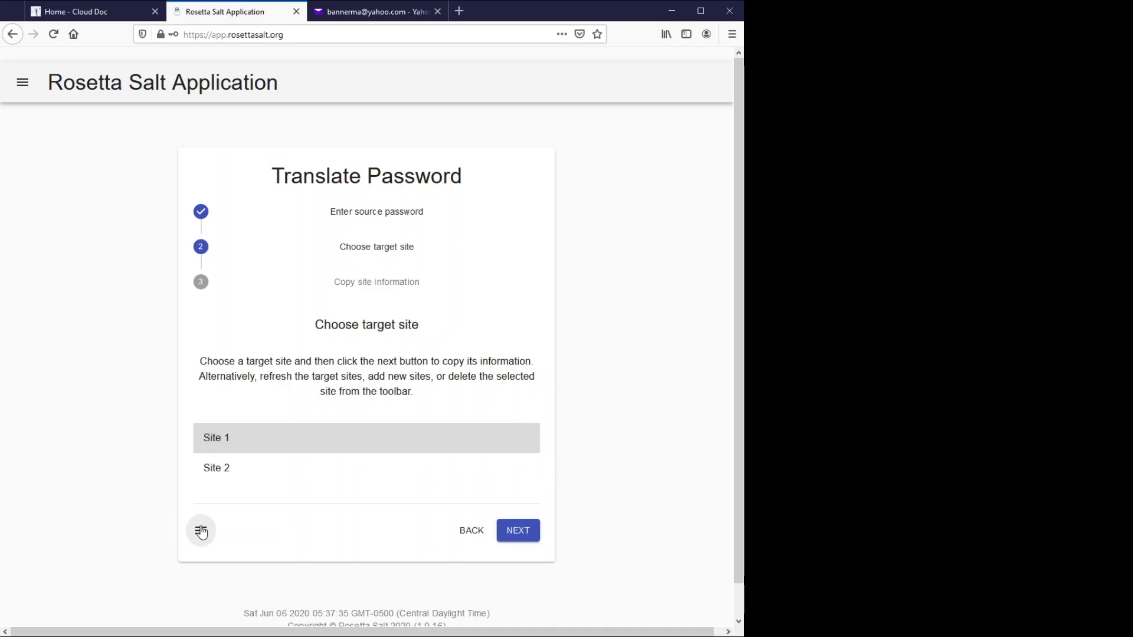
click(201, 531)
click(216, 576)
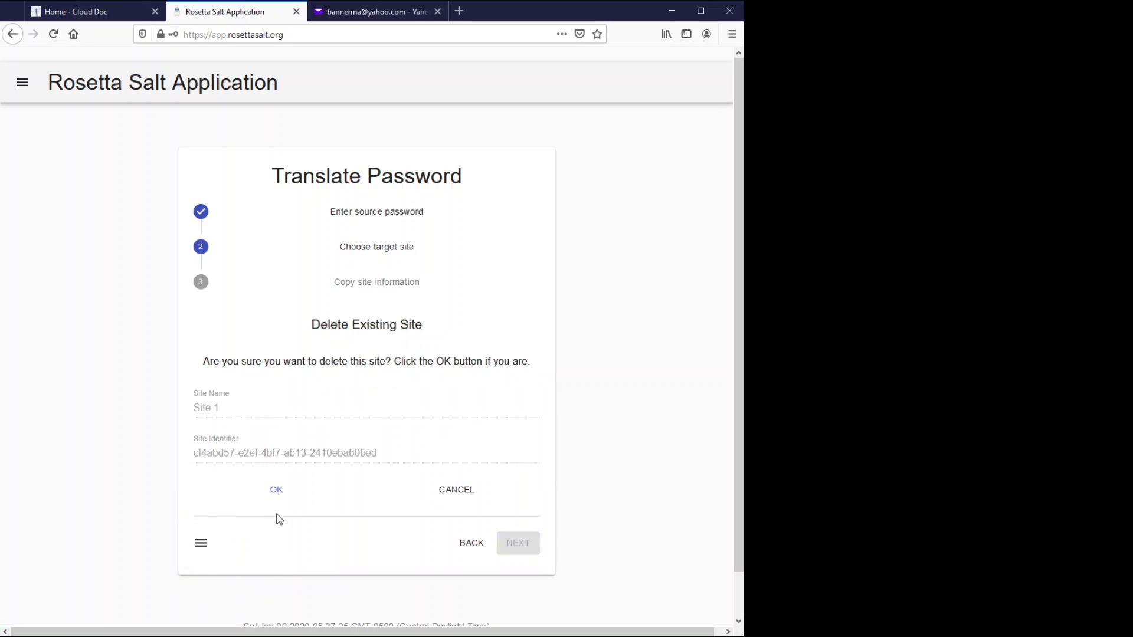
click(273, 489)
click(217, 442)
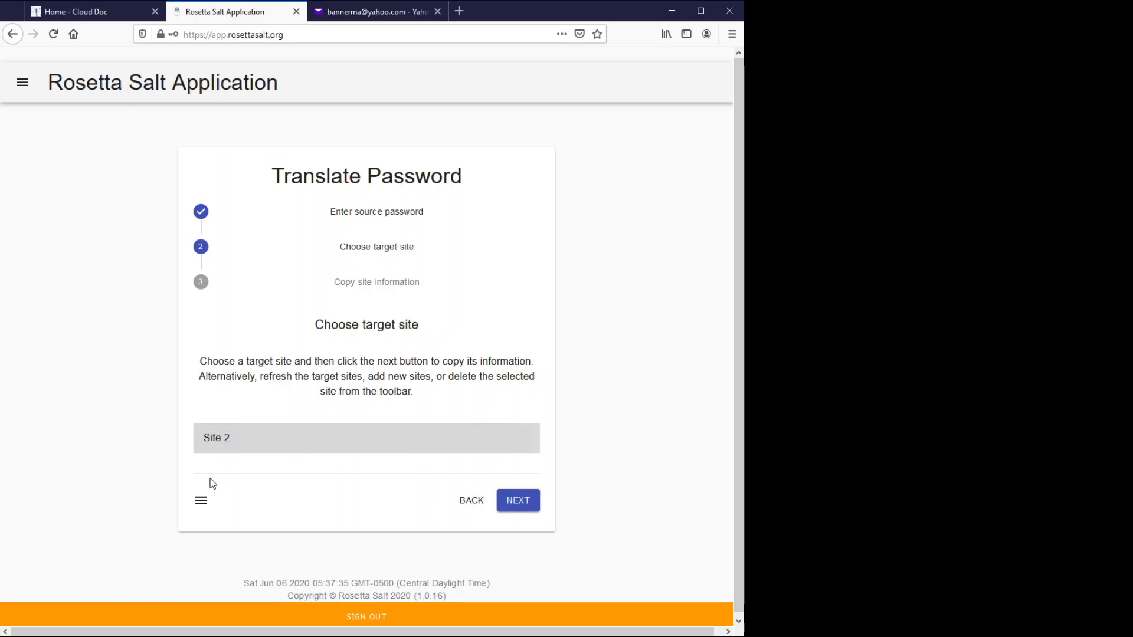
click(198, 503)
click(223, 544)
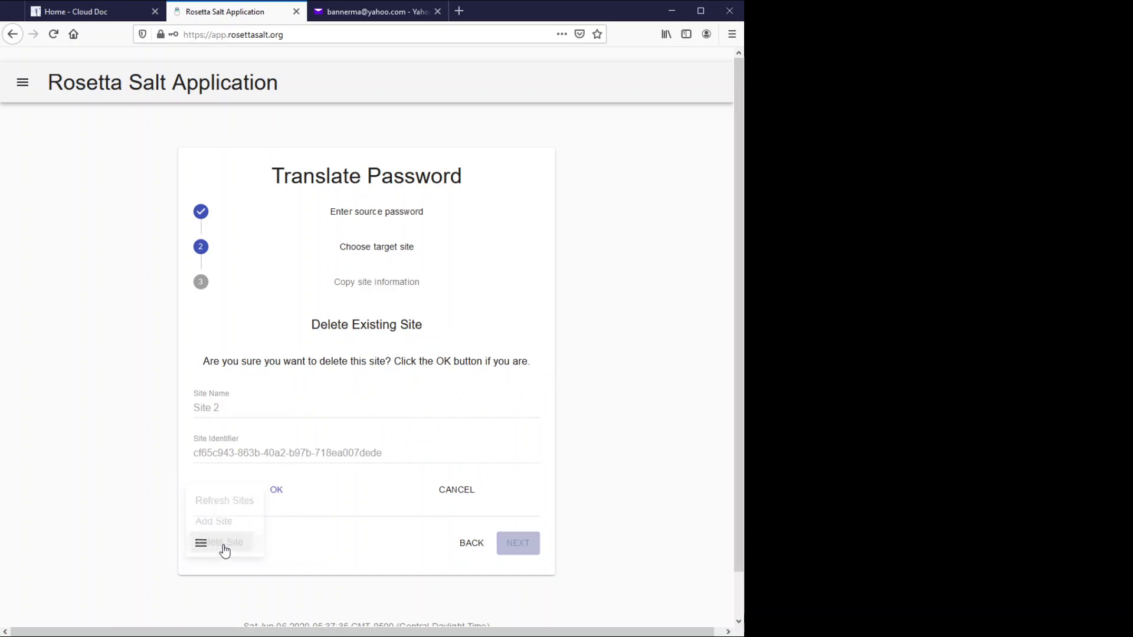
click(276, 489)
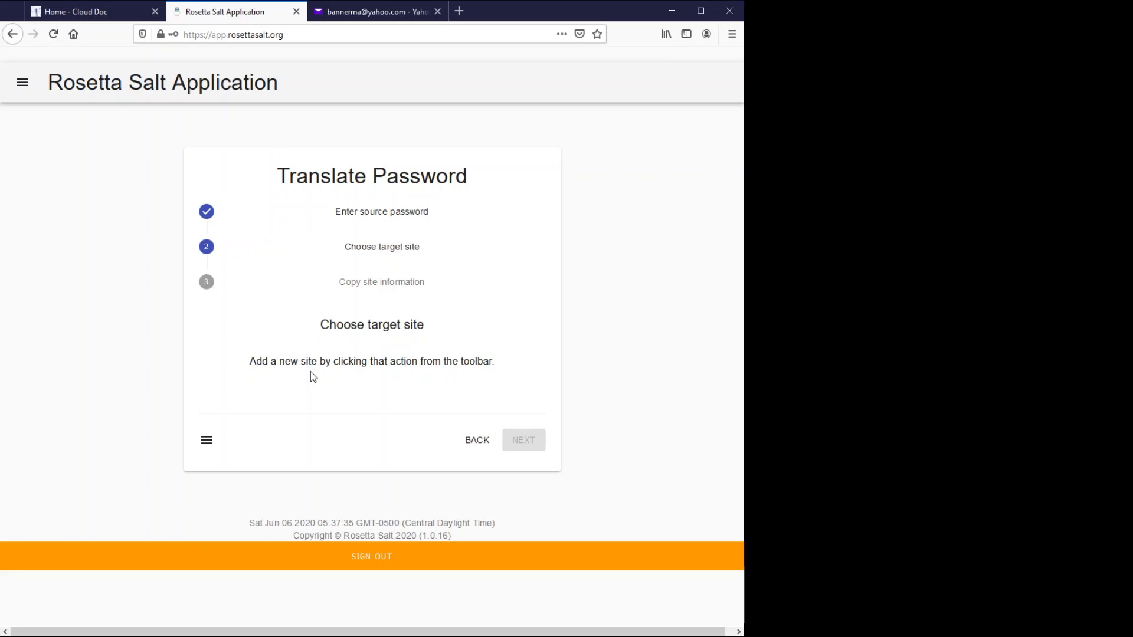
click(206, 440)
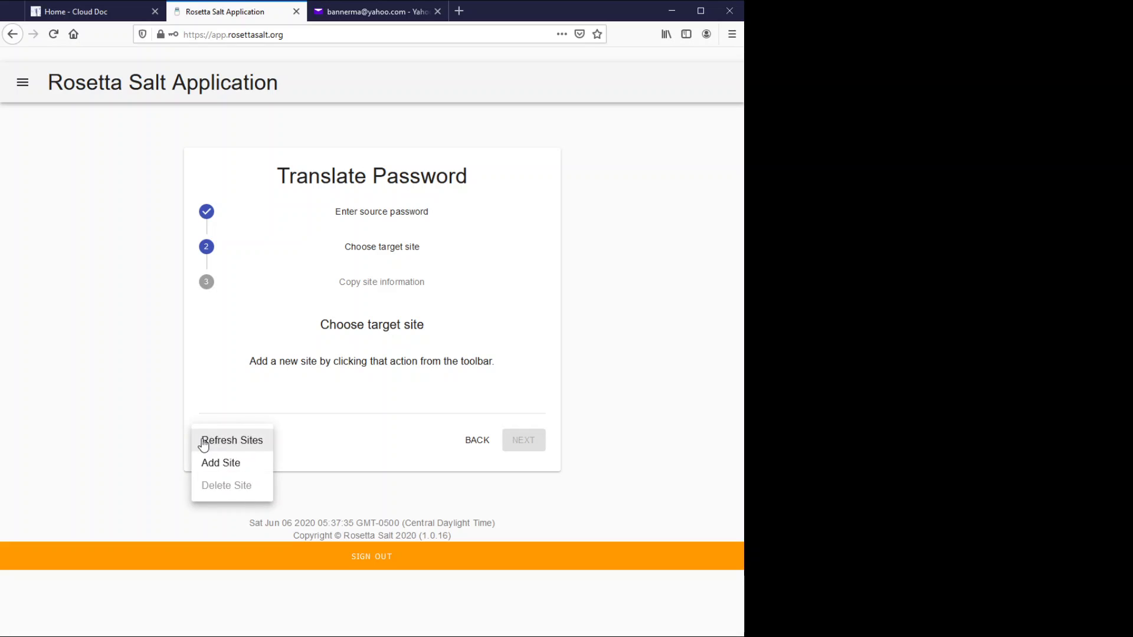
click(225, 463)
click(271, 409)
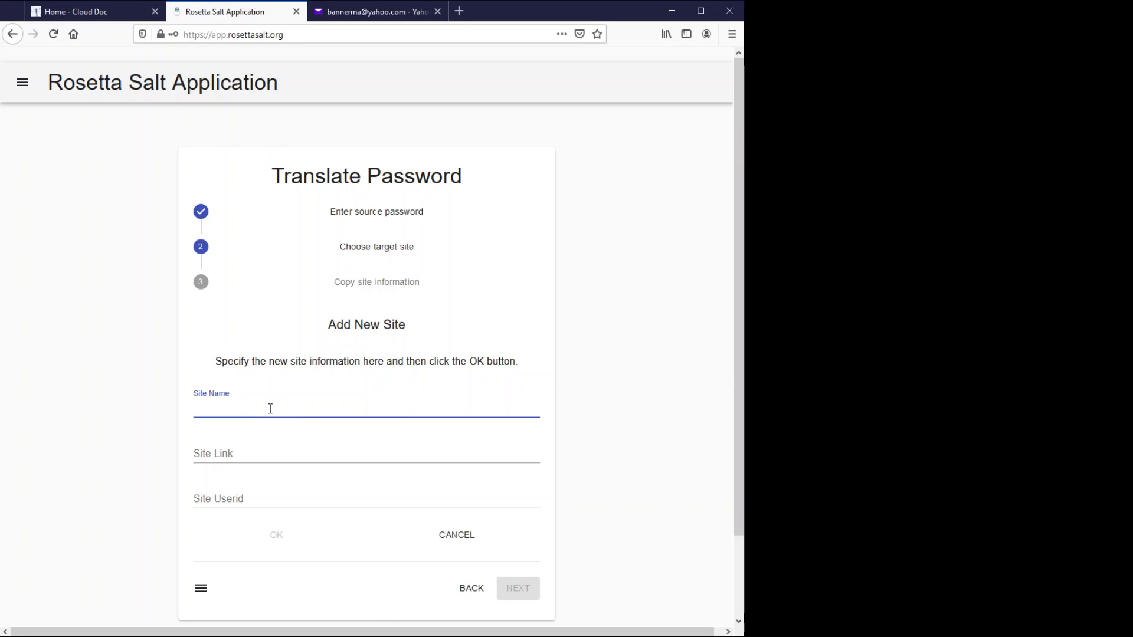
text(Wells Fargo)
key(Tab)
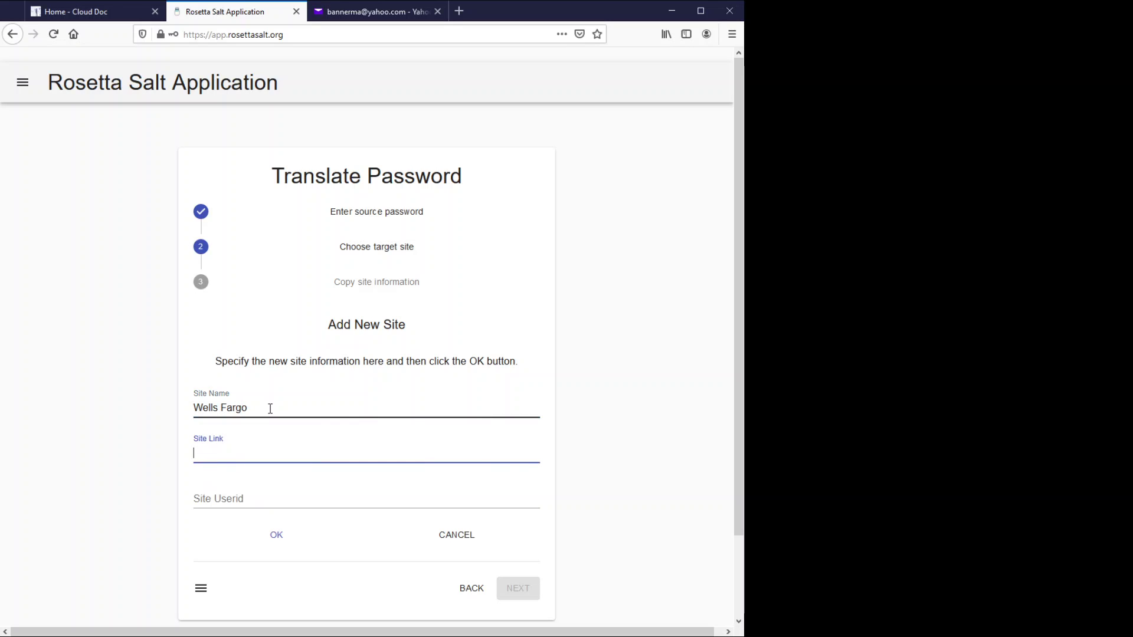
text(https://www.wellsfargo.c)
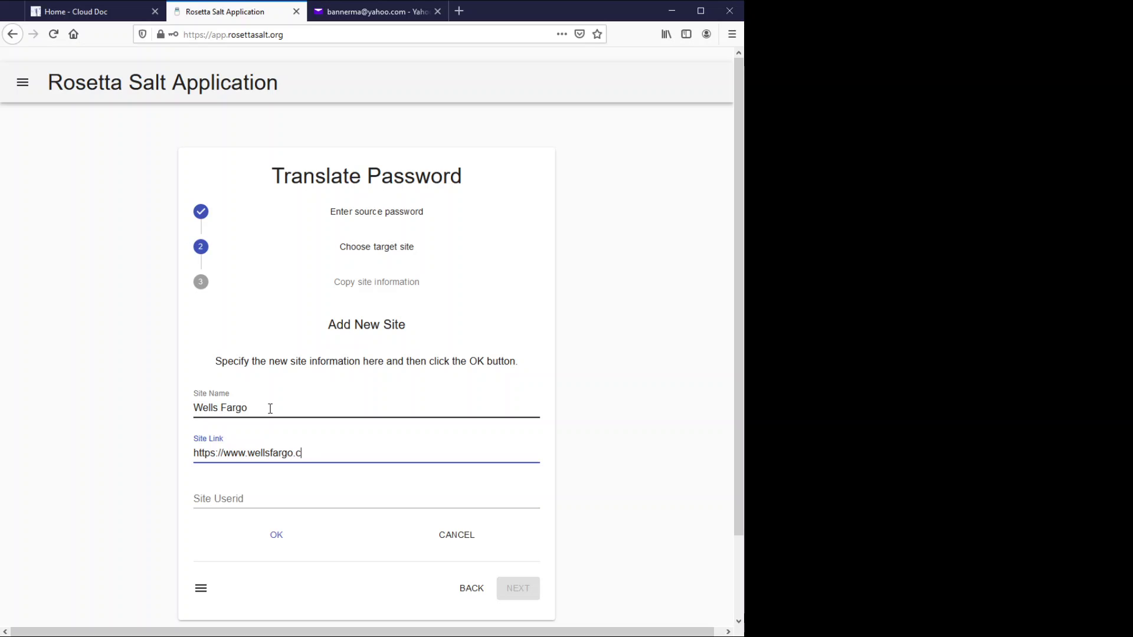
text(om)
key(Tab)
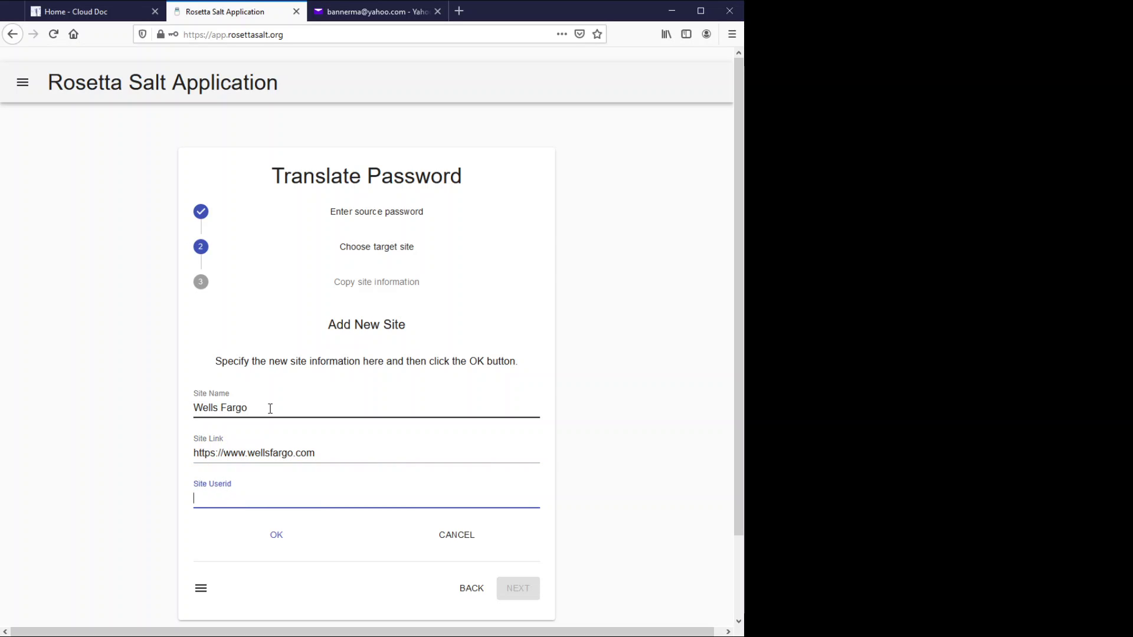
text(bannerma)
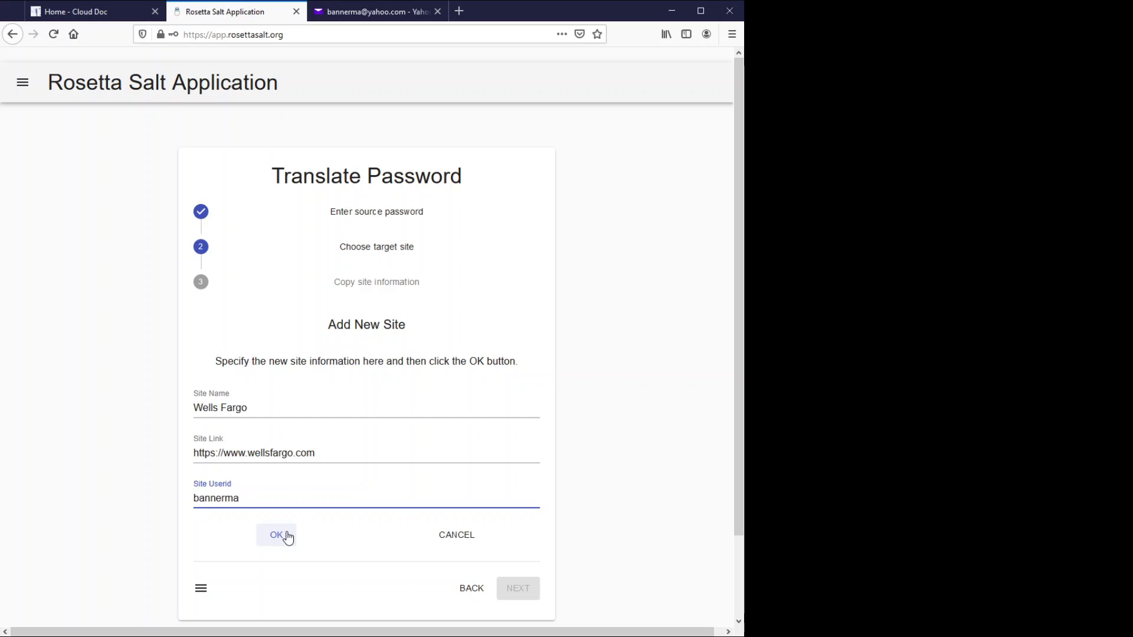
click(287, 536)
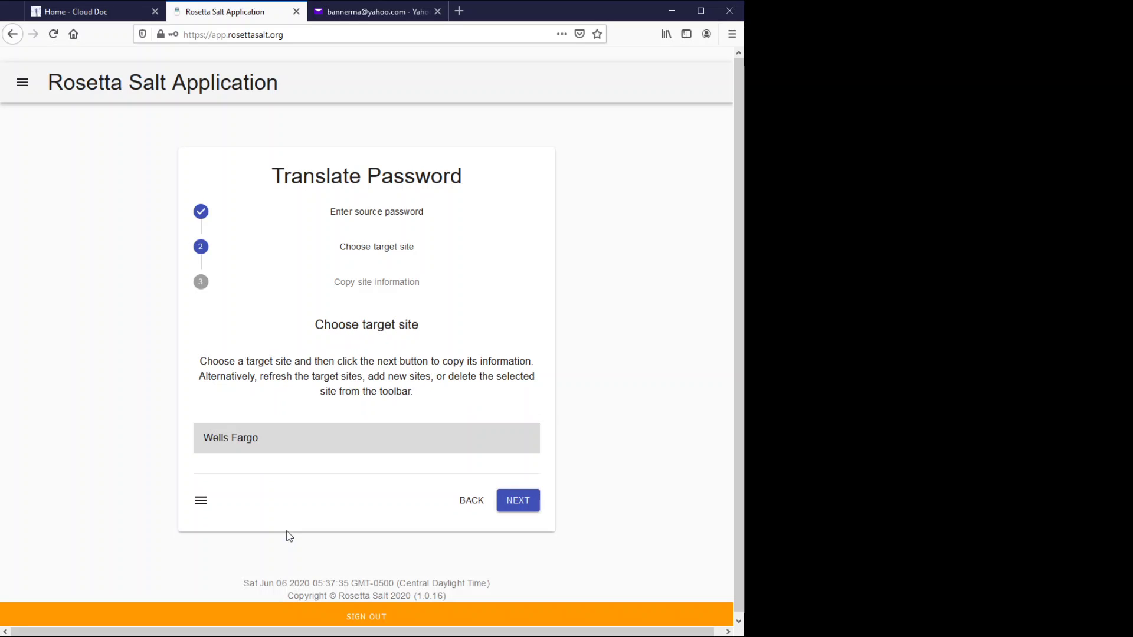
Select Wells Fargo and view its site information with salt and generated password
click(289, 448)
click(516, 501)
scroll(521, 494, down, 2)
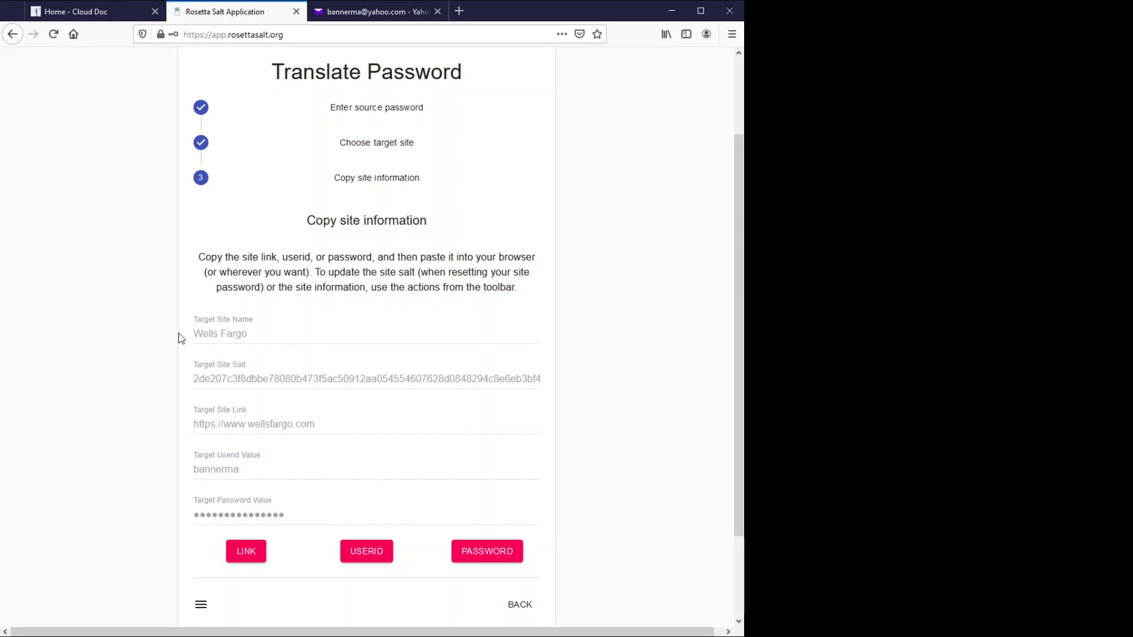
drag(193, 319, 294, 450)
click(292, 448)
Step back through the wizard, reopen Wells Fargo's site information and copy its link
click(514, 603)
click(472, 500)
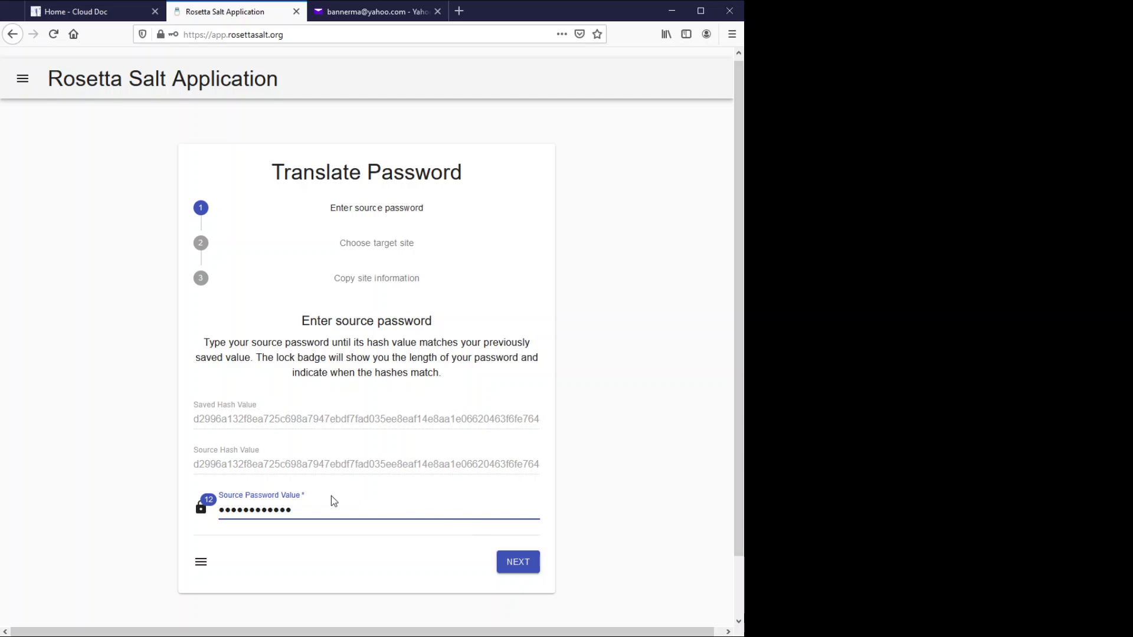
click(519, 565)
click(519, 498)
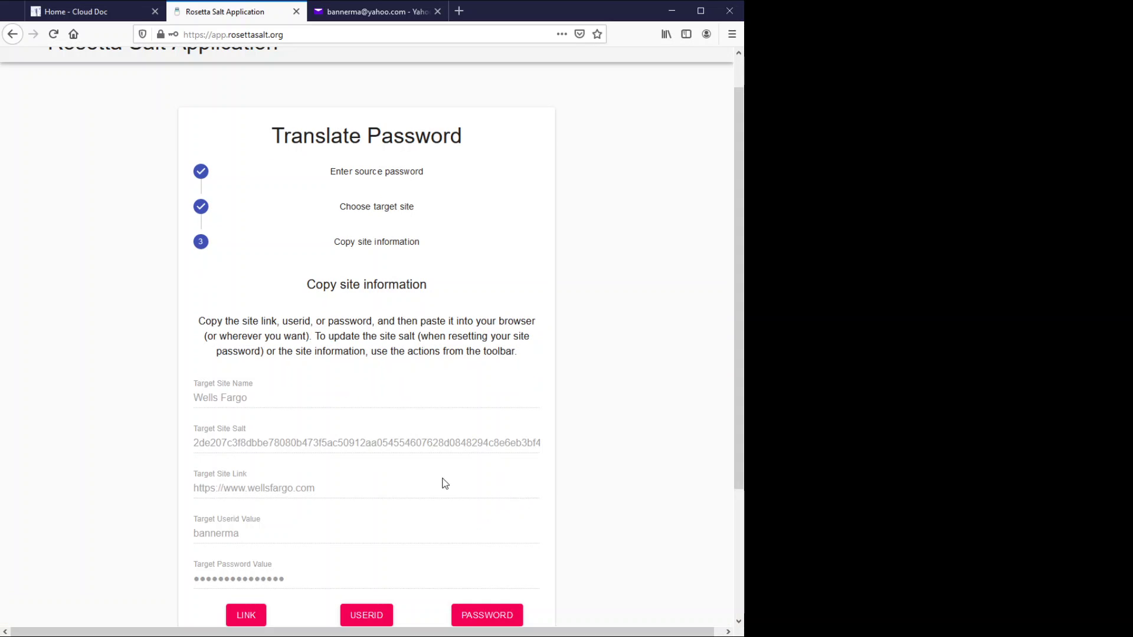
scroll(443, 481, down, 2)
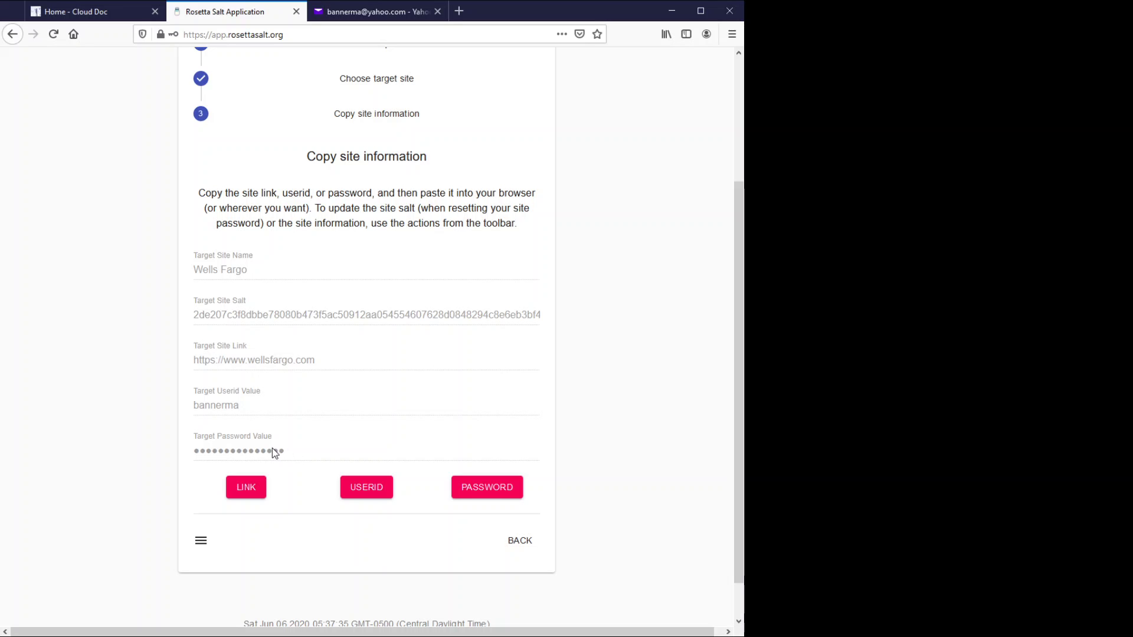
double_click(272, 450)
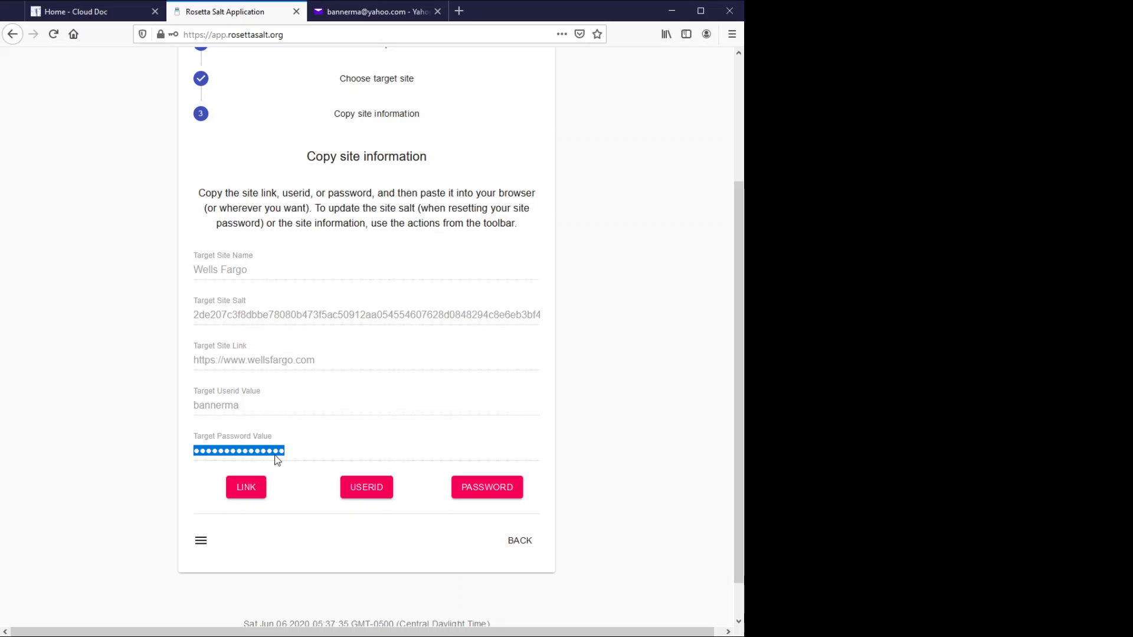
click(302, 415)
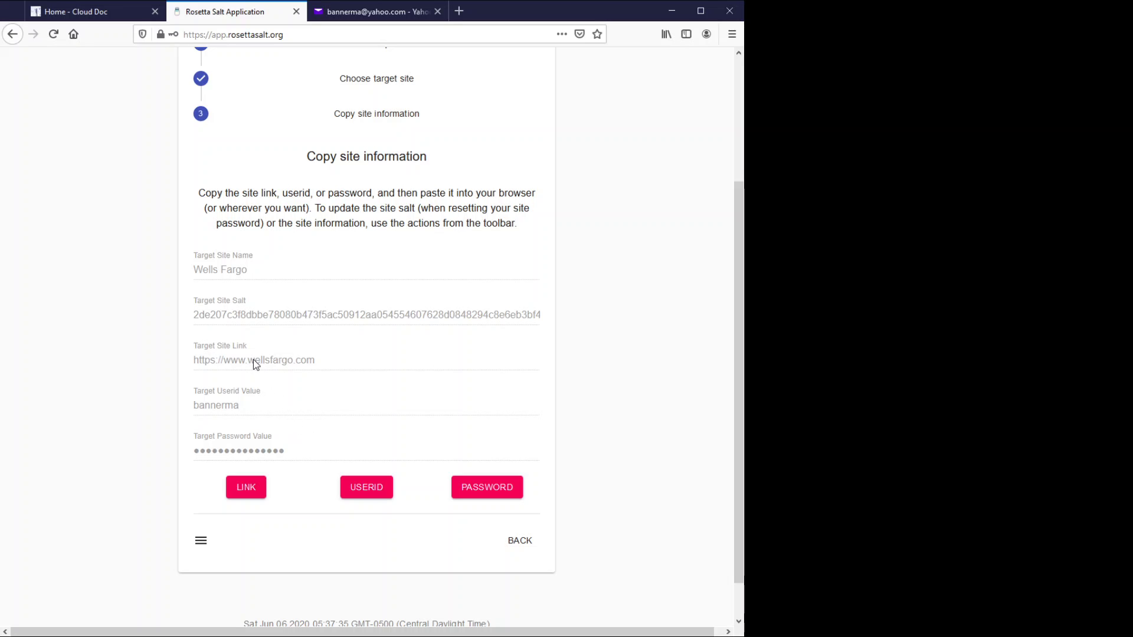
click(247, 490)
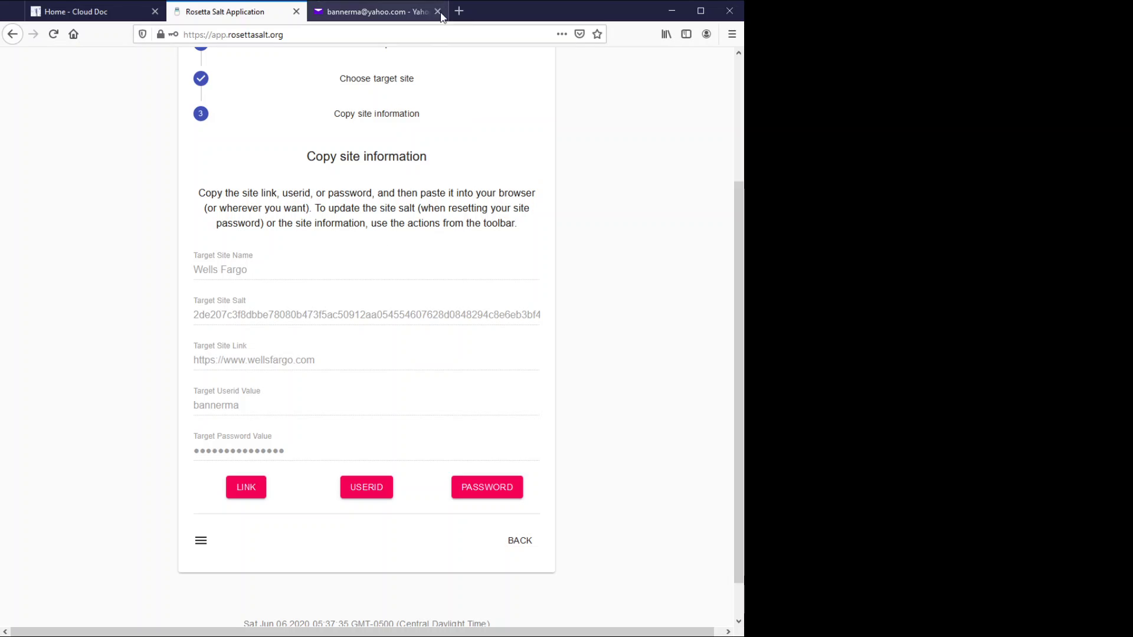
Open the copied Wells Fargo link in a new browser tab
click(460, 12)
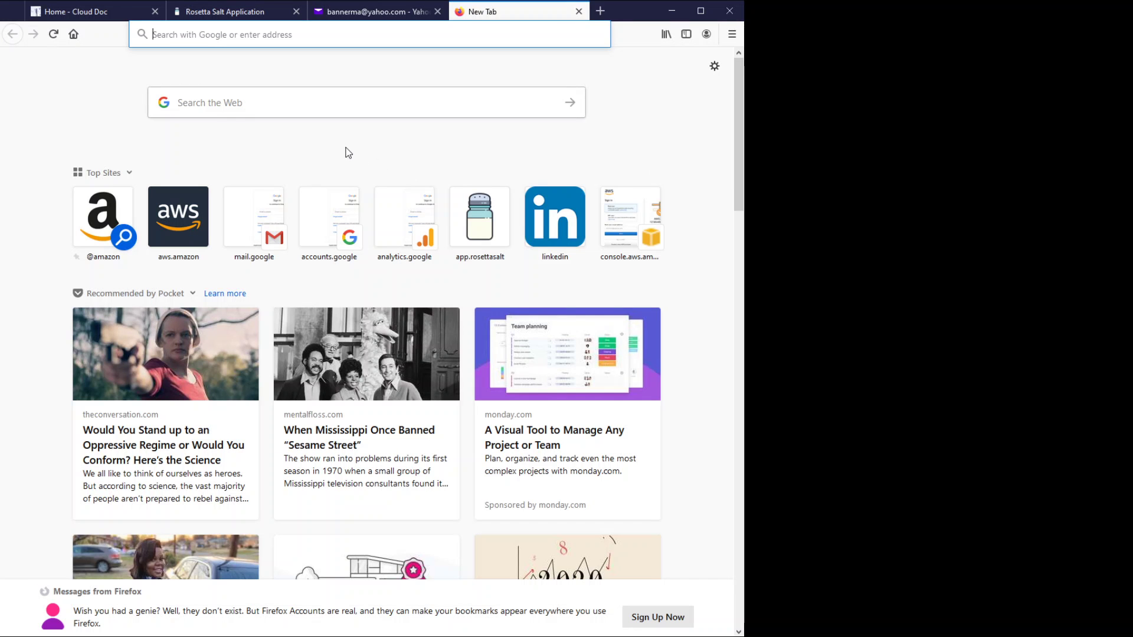
text(https://www.wellsfargo.com)
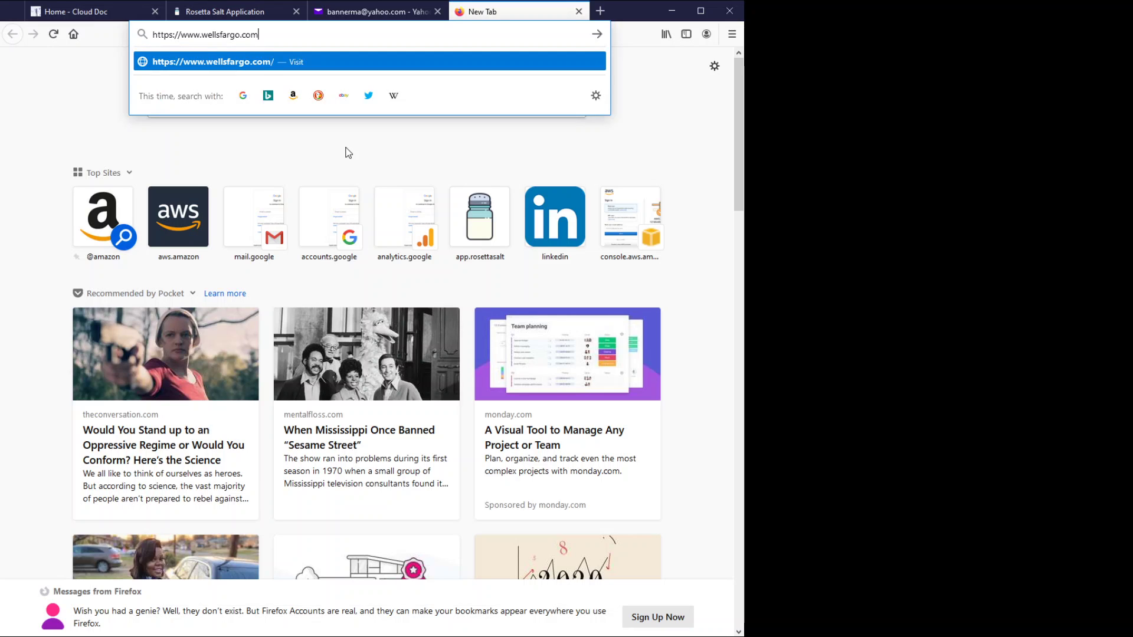
key(Return)
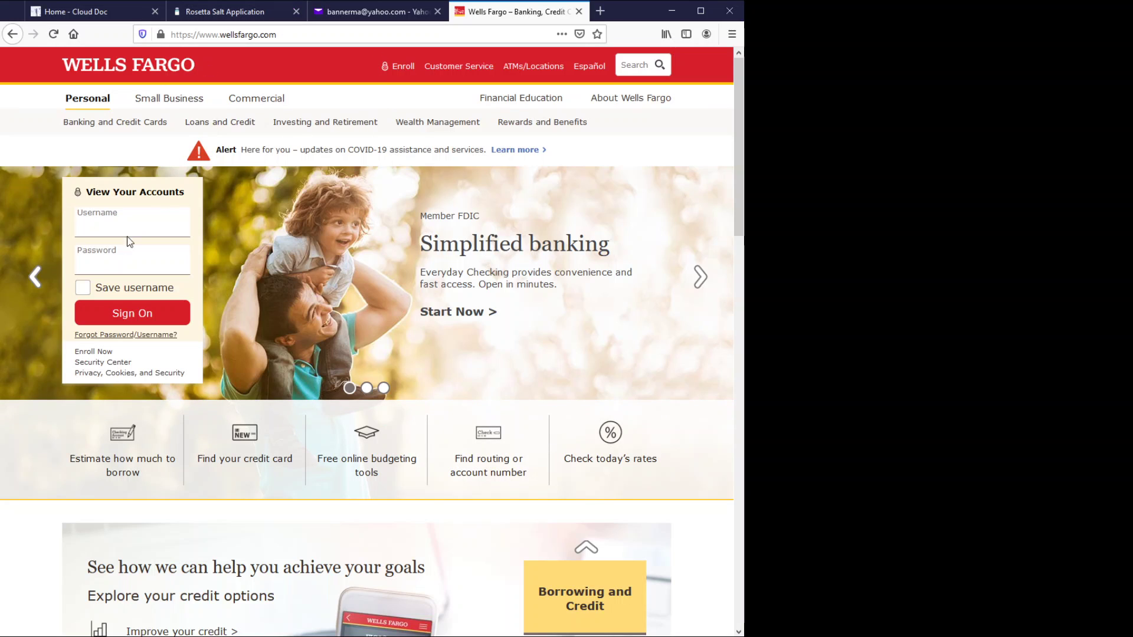
Copy the Wells Fargo userid from Rosetta Salt and enter it as the Username
click(236, 14)
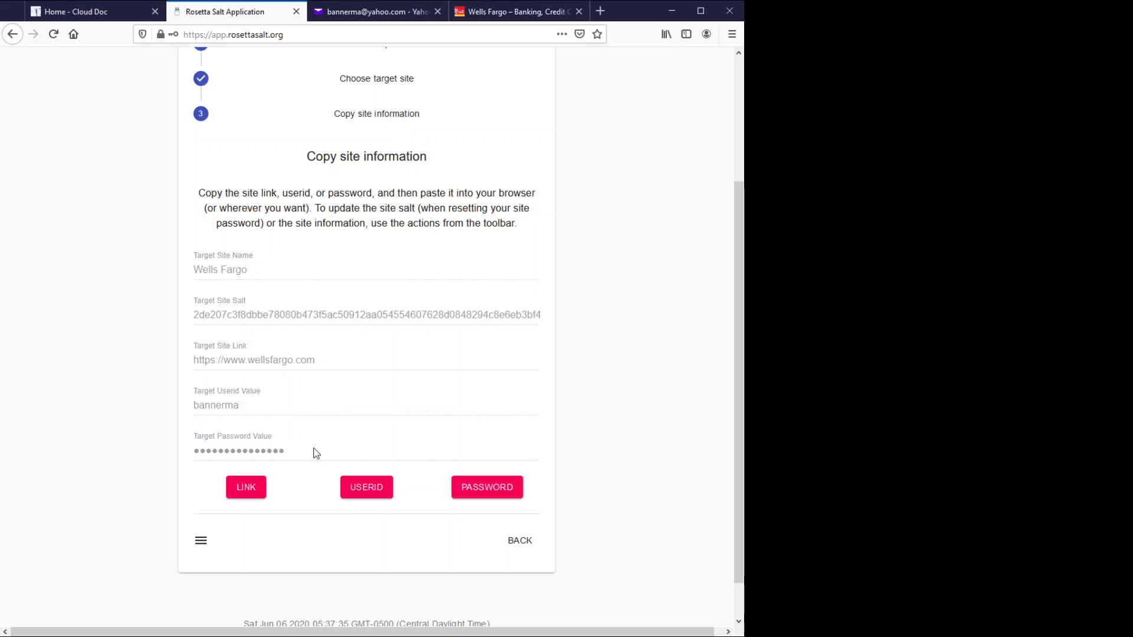
click(358, 491)
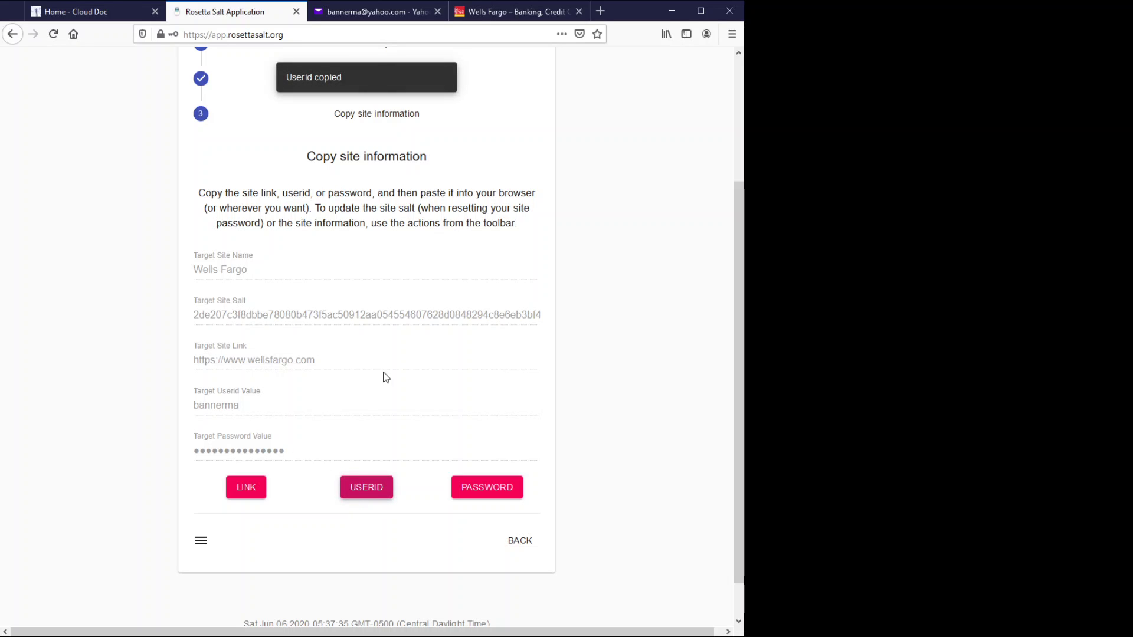
click(498, 12)
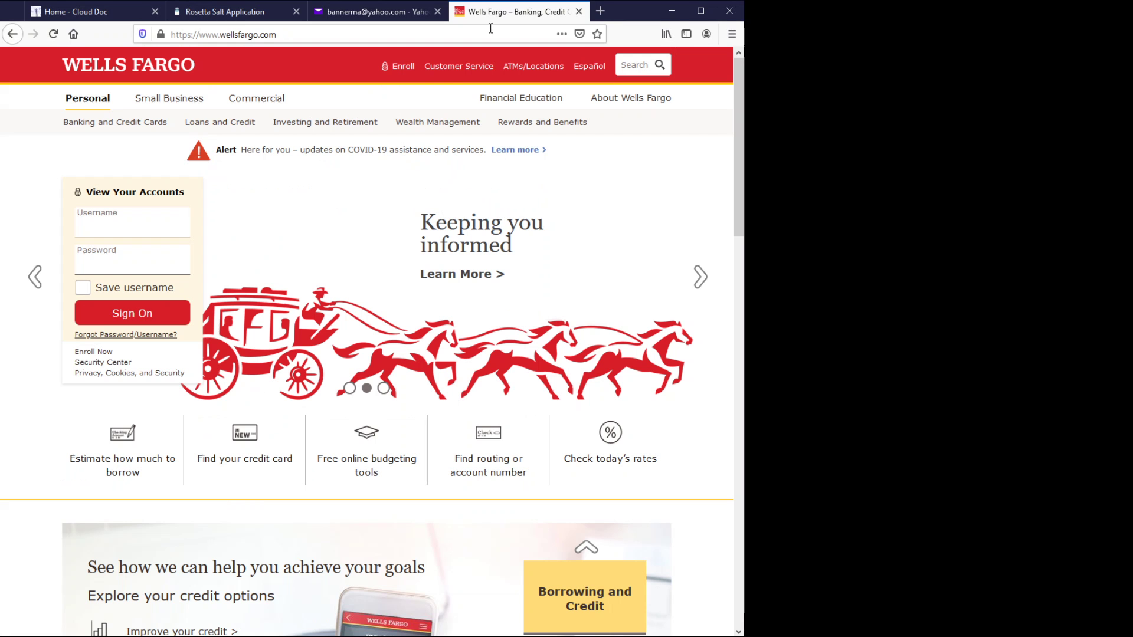
click(148, 229)
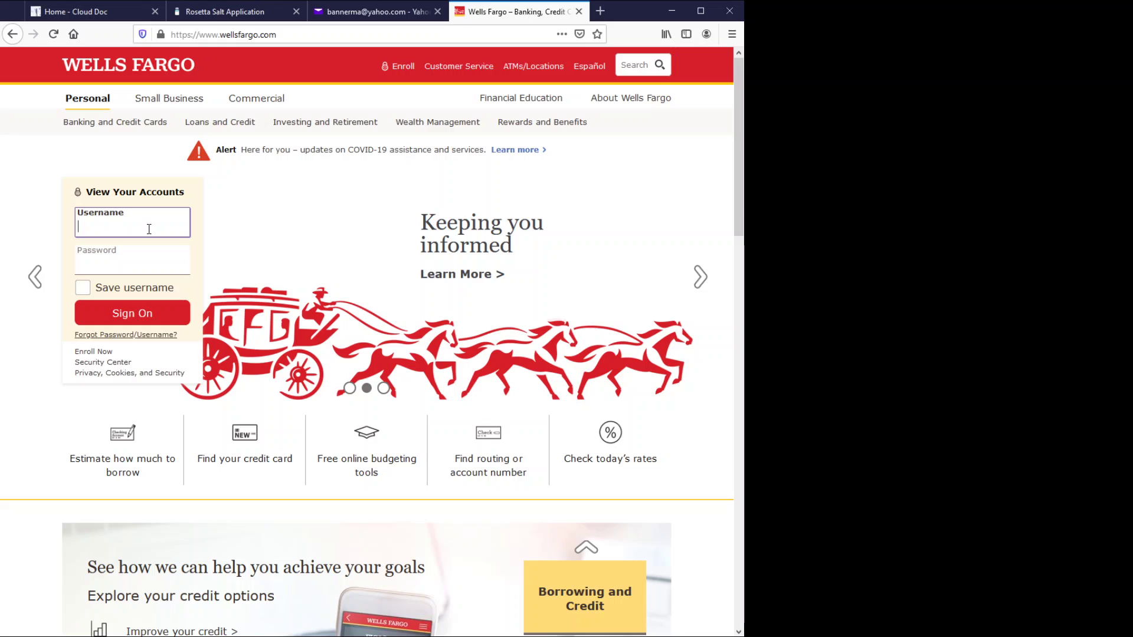
text(bannerma)
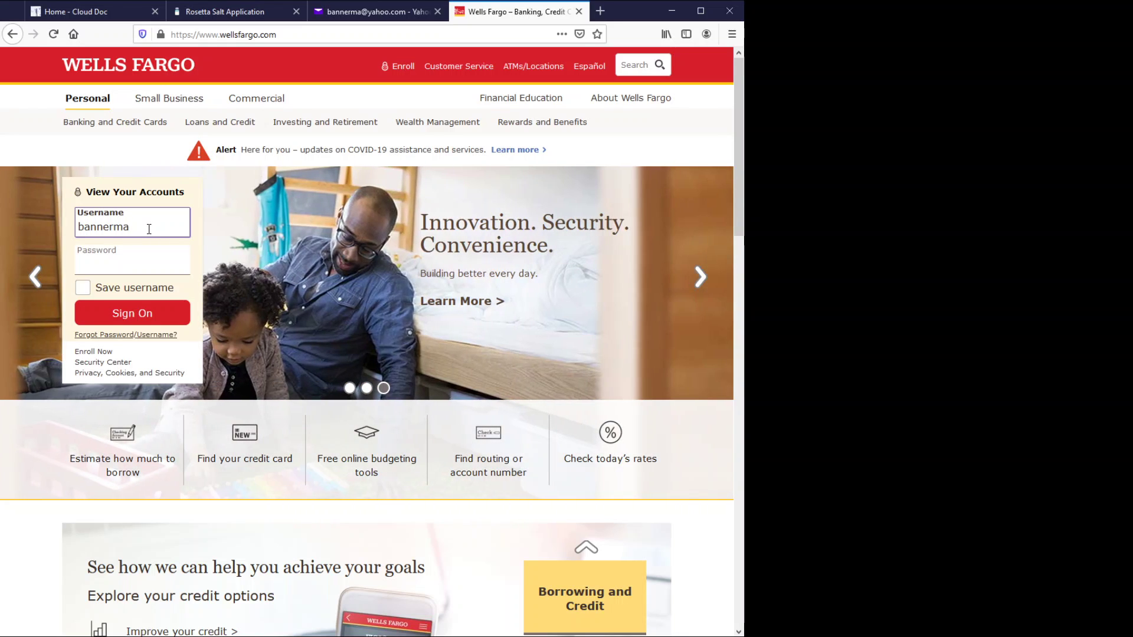
Paste the derived password into the Password field, check Save username and dismiss the notice
click(233, 15)
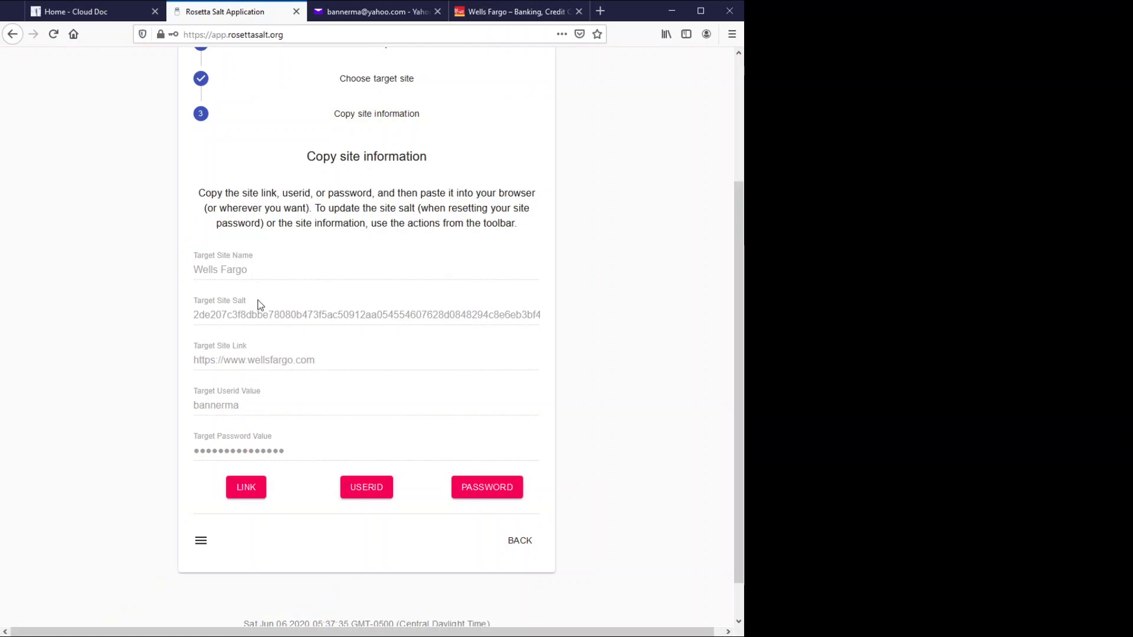
click(487, 482)
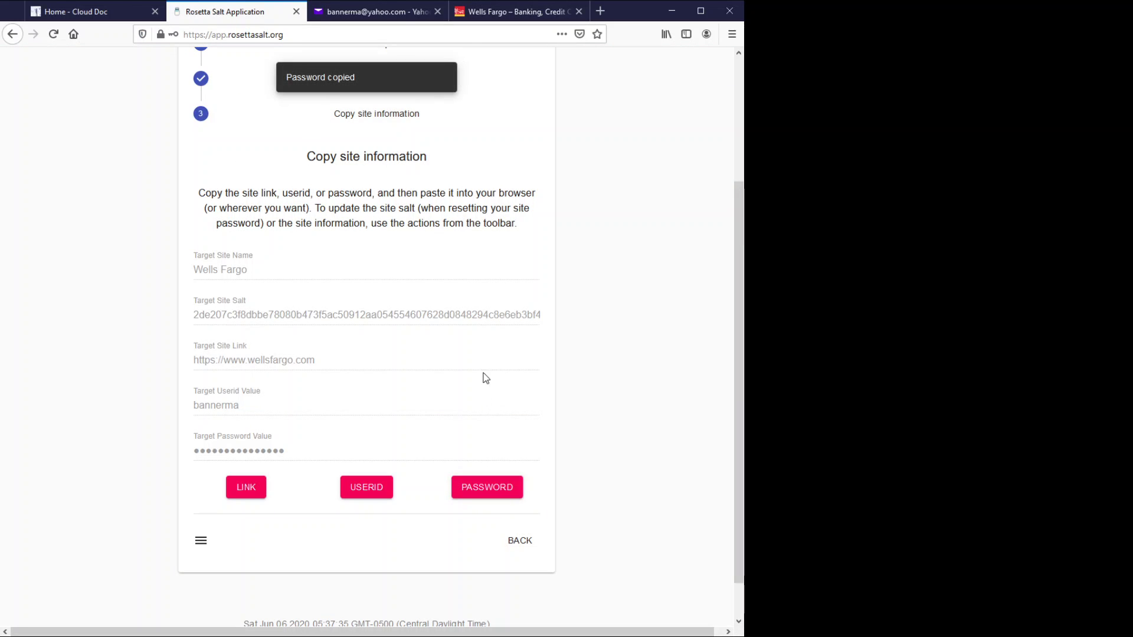
click(505, 14)
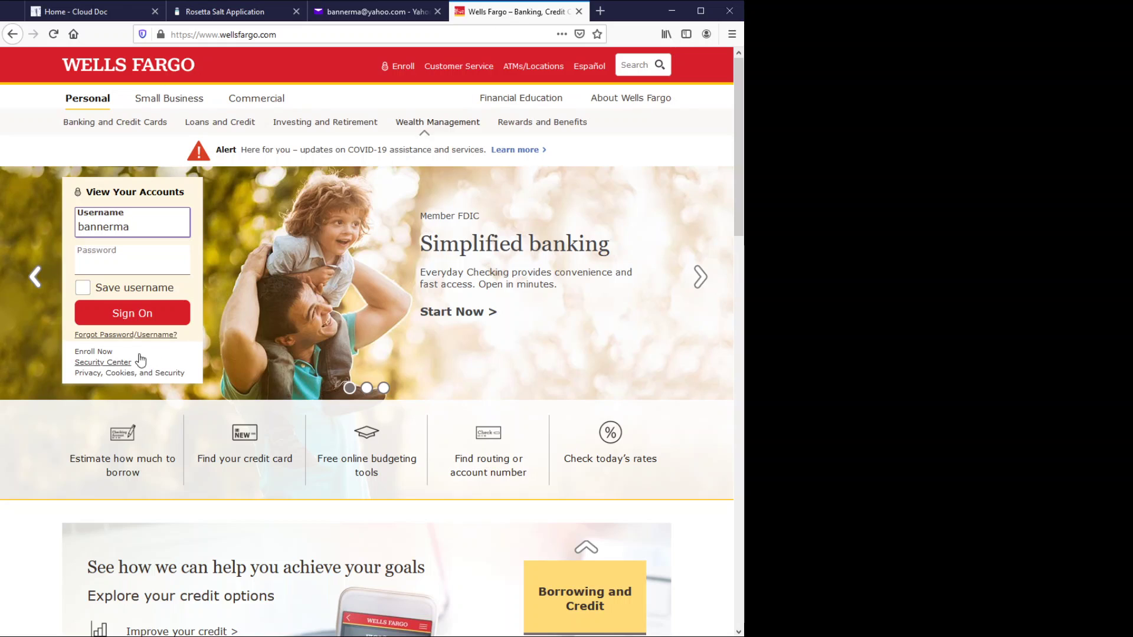
click(107, 269)
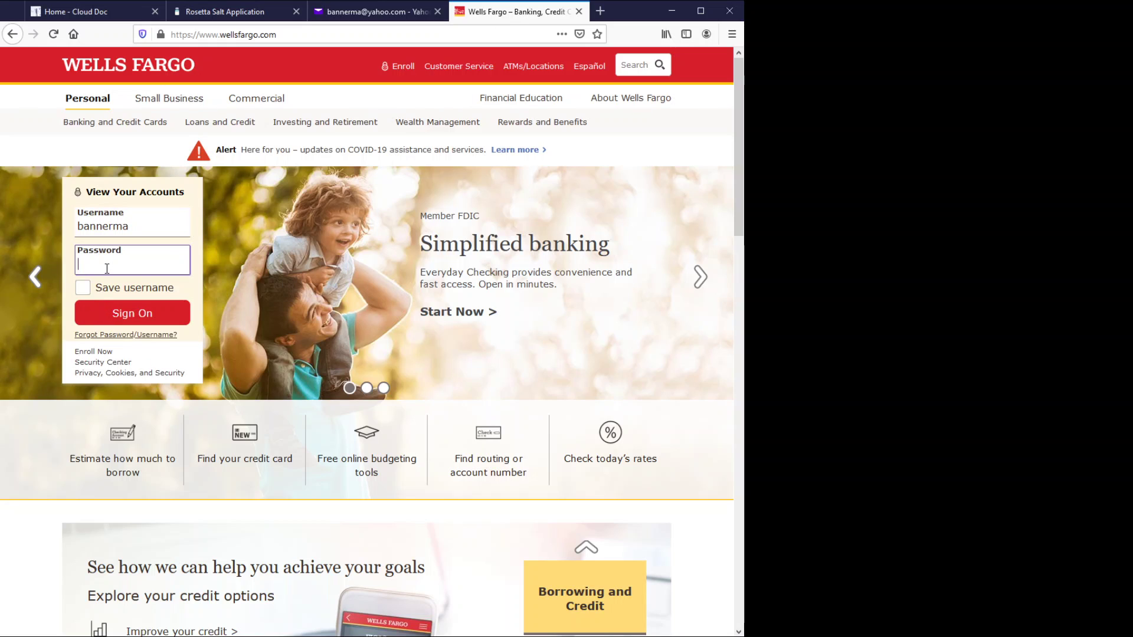
key(ctrl+v)
click(83, 288)
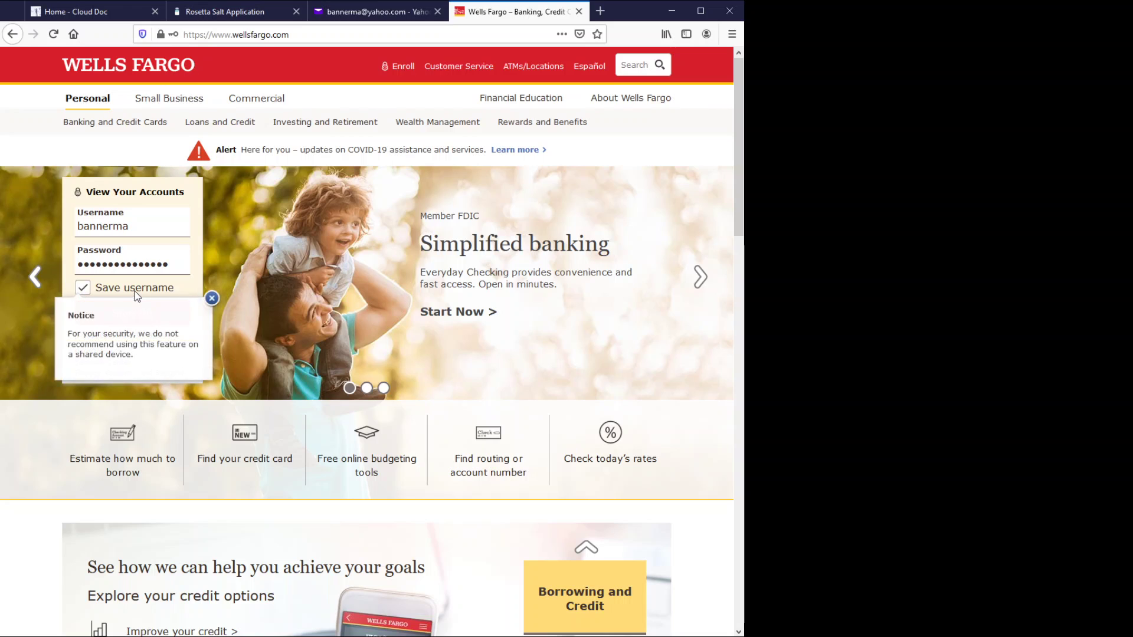
click(210, 300)
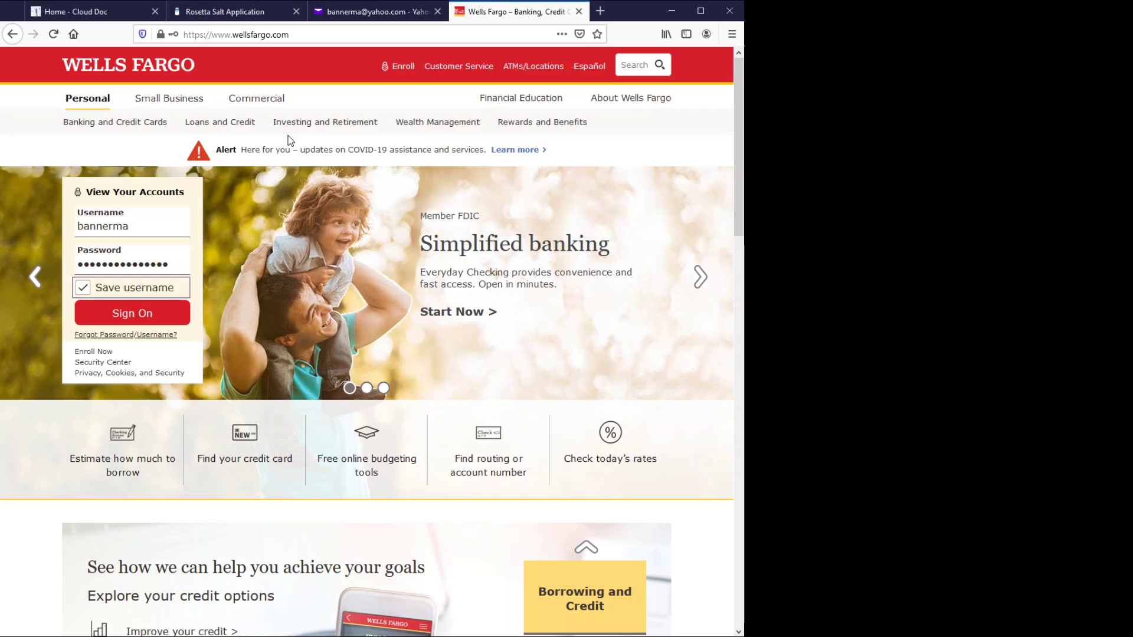
Copy the derived Wells Fargo password, paste it into a new tab's search box, then return to Rosetta Salt
click(223, 12)
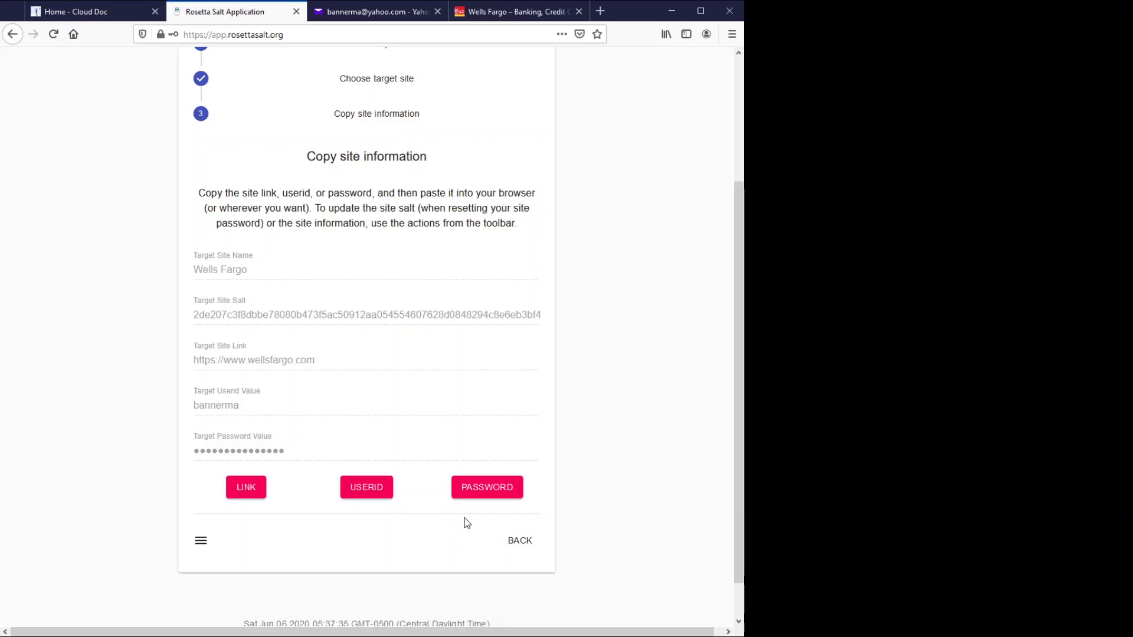
click(483, 490)
click(486, 490)
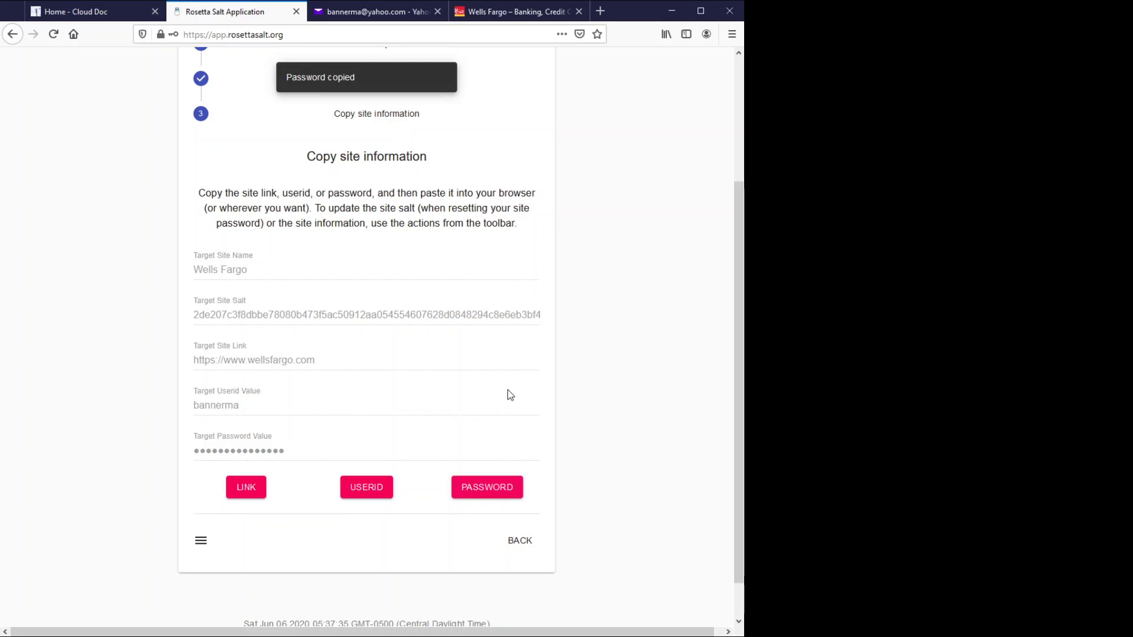
click(517, 13)
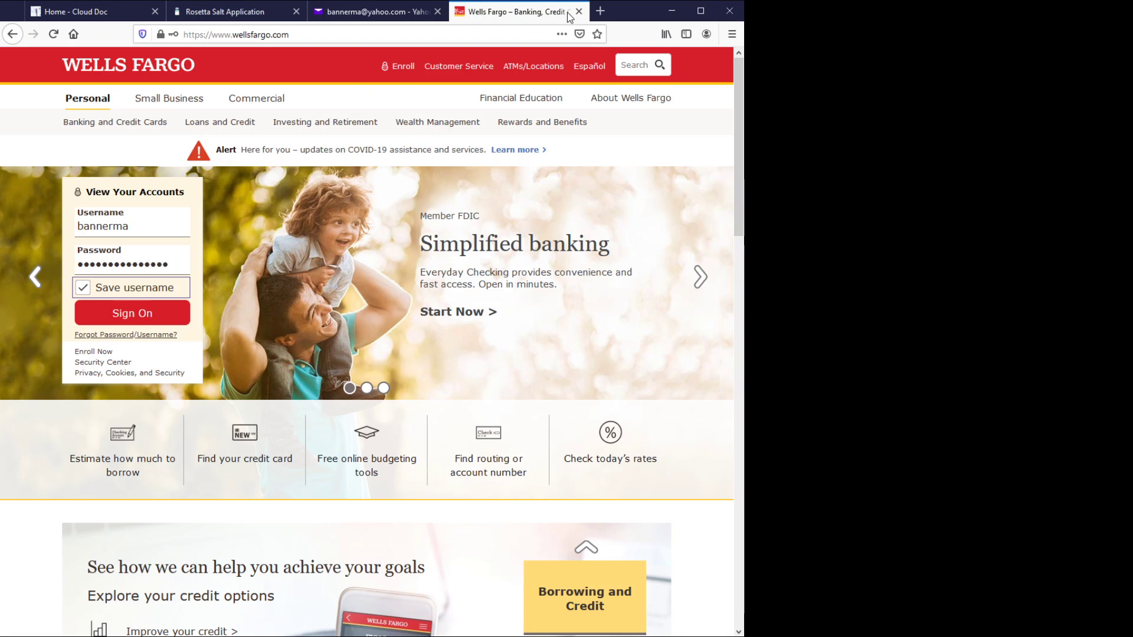
click(600, 11)
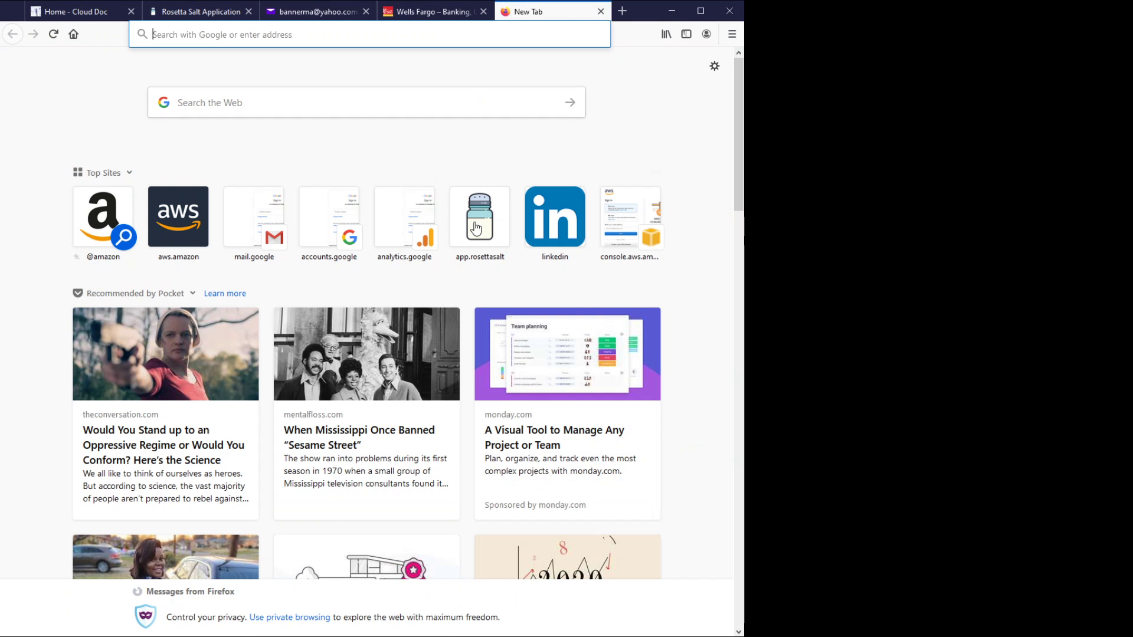
click(279, 104)
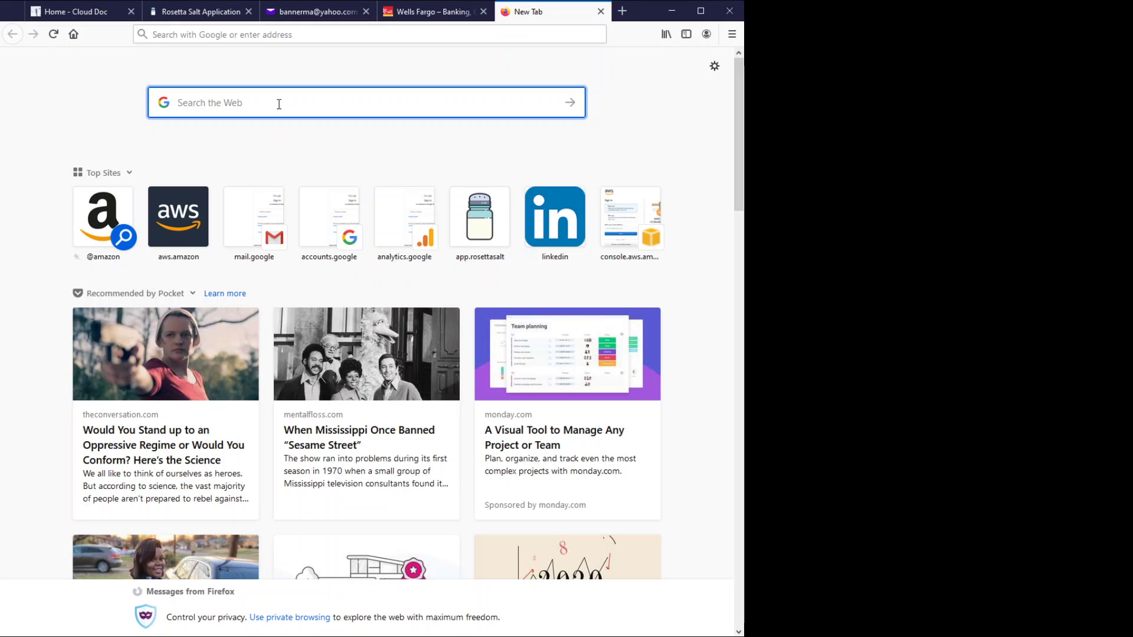
key(ctrl+v)
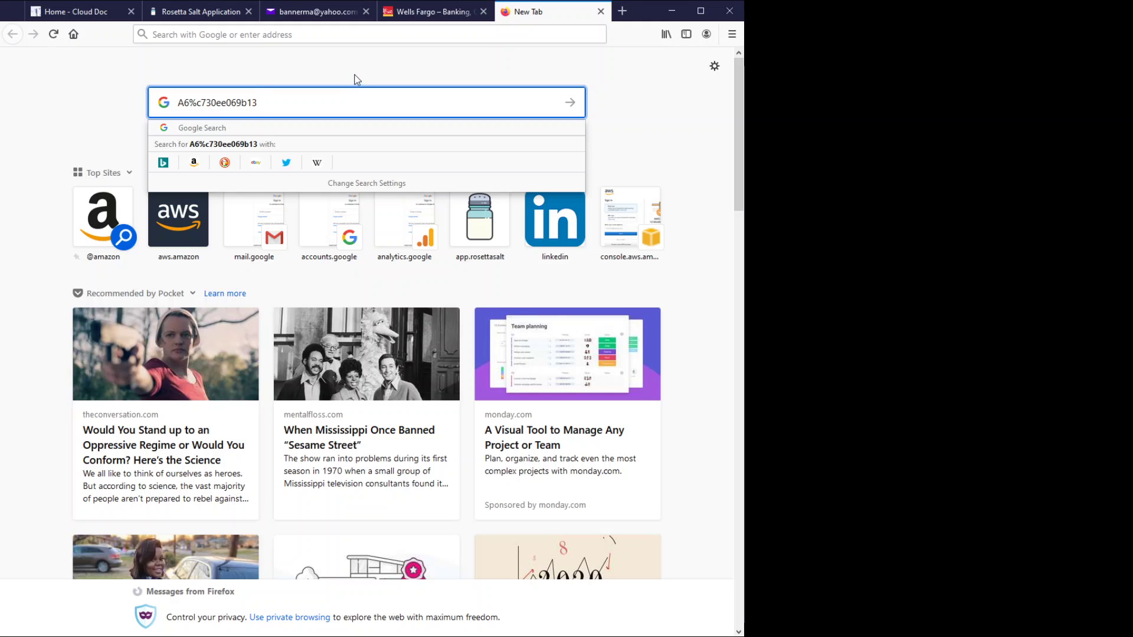
click(352, 84)
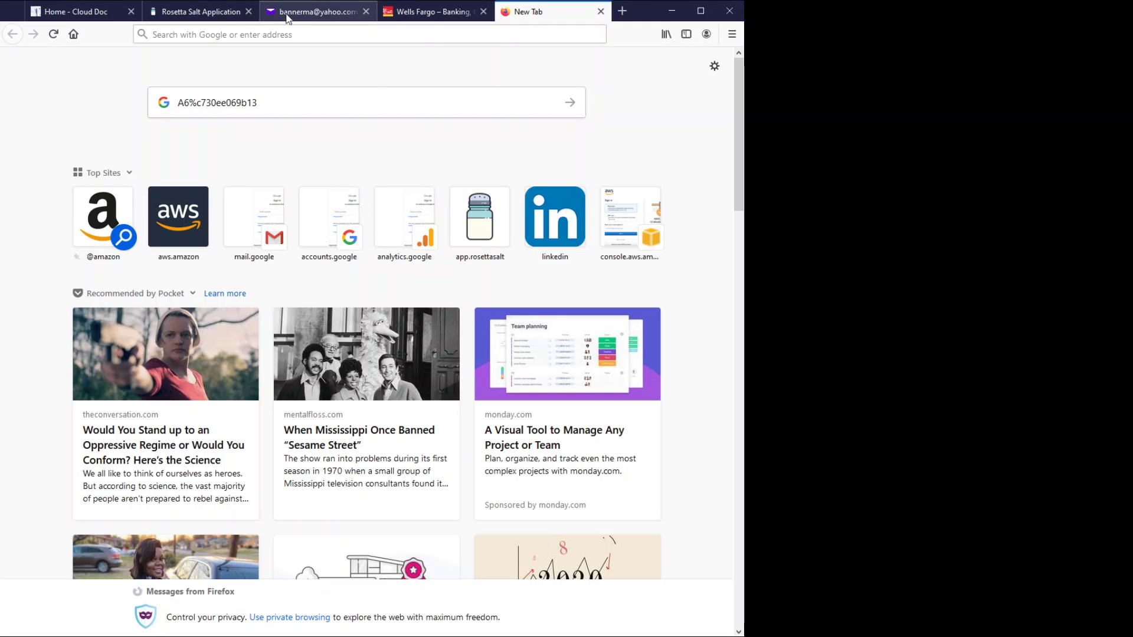
click(203, 13)
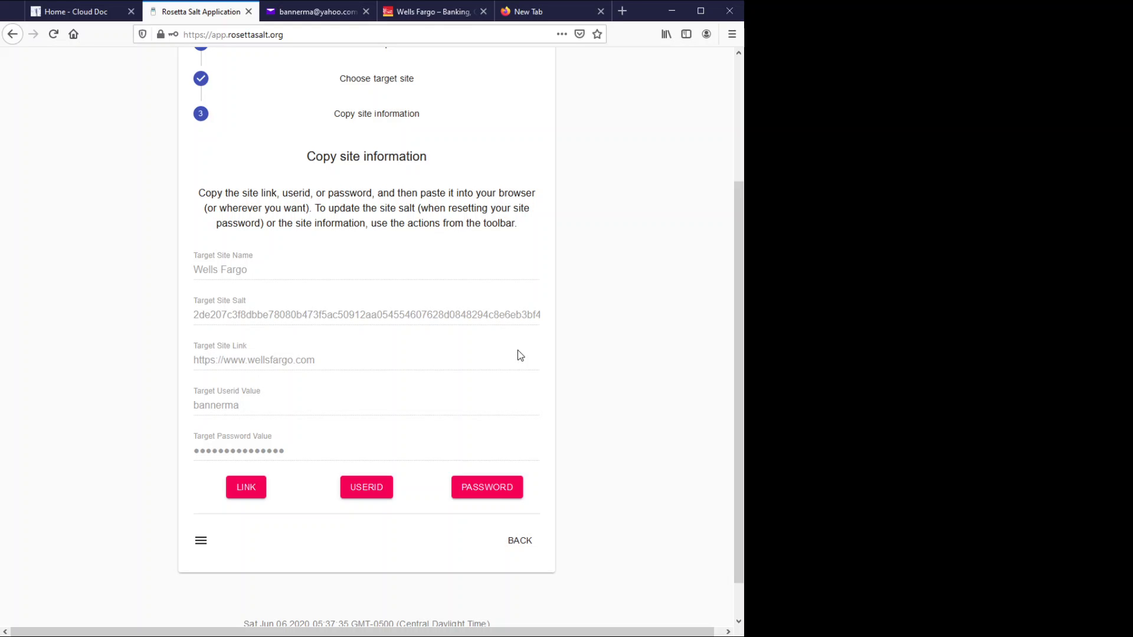
double_click(329, 317)
click(395, 402)
click(201, 548)
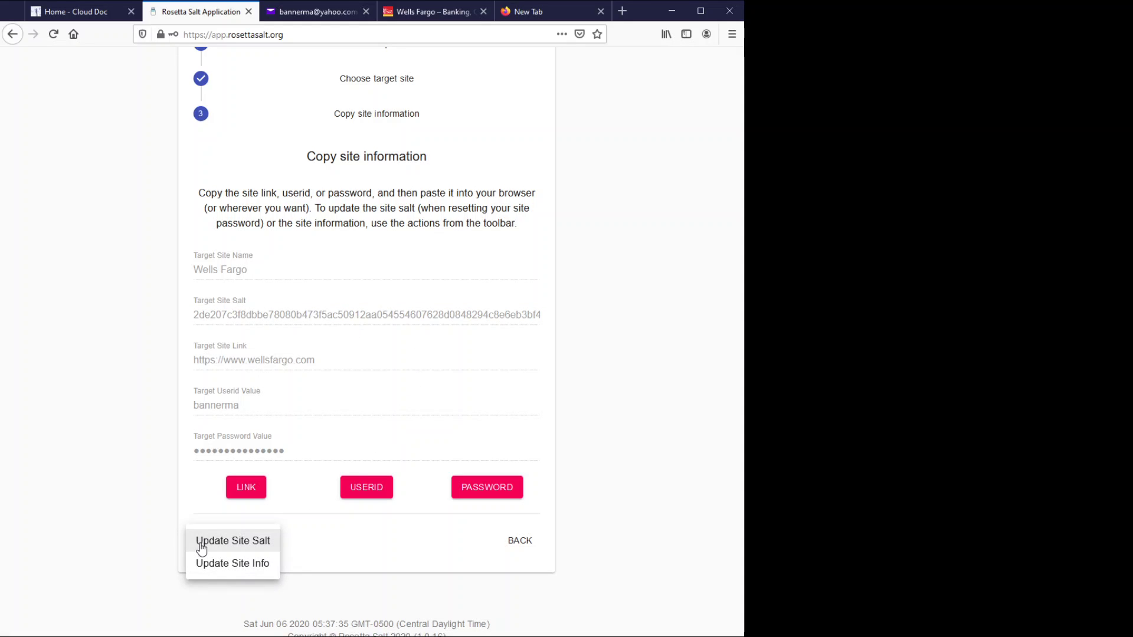
click(249, 568)
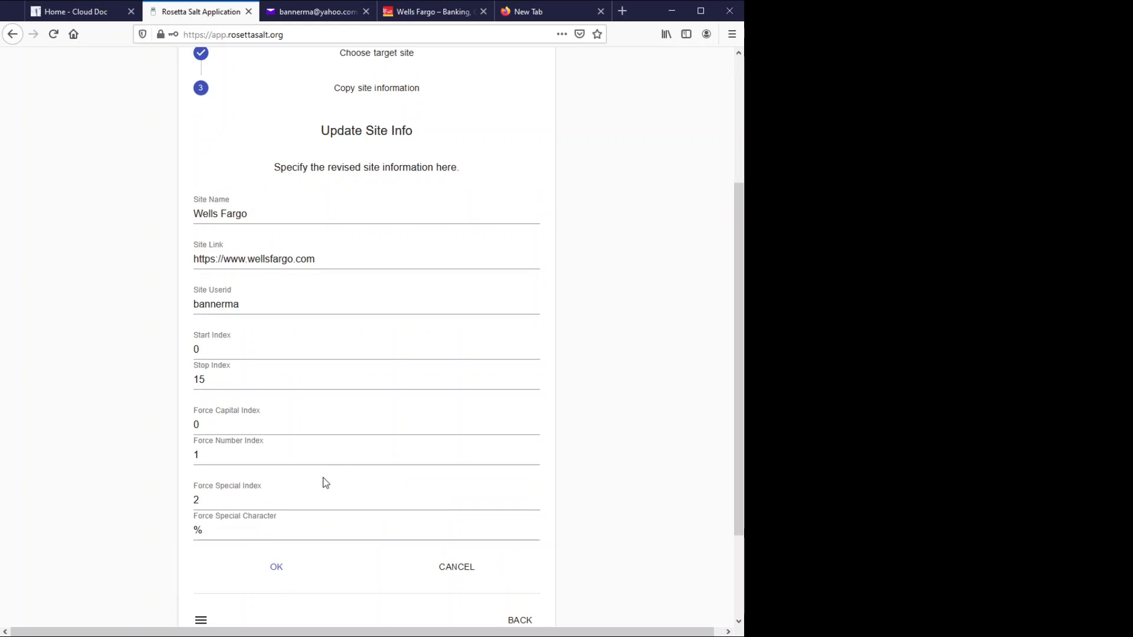
scroll(324, 449, down, 2)
scroll(323, 421, down, 2)
scroll(323, 422, up, 4)
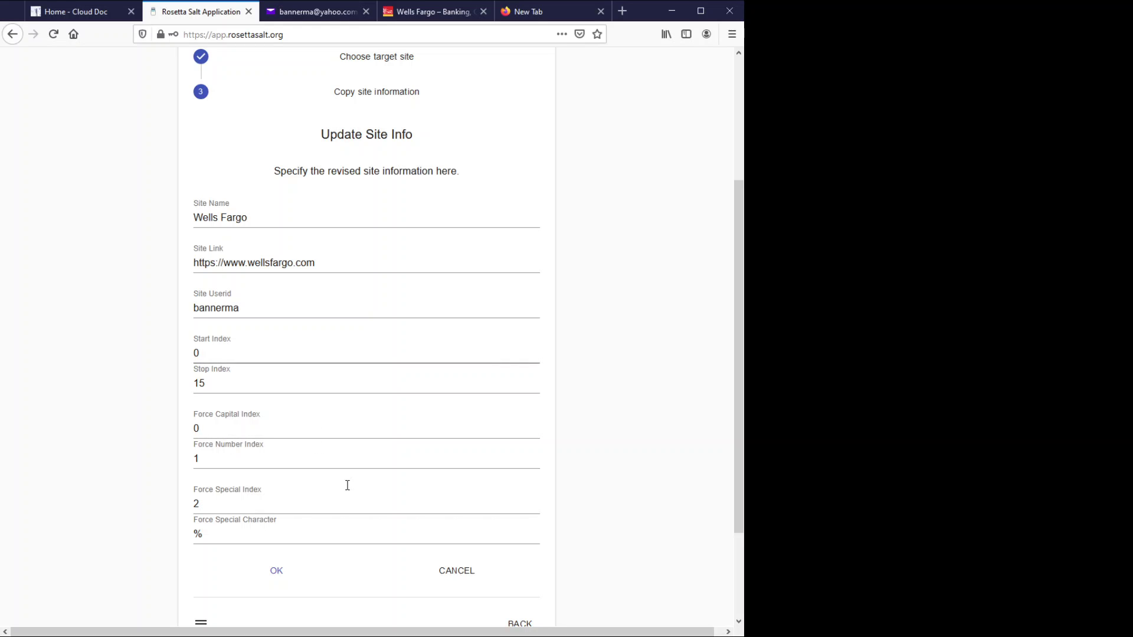
click(446, 576)
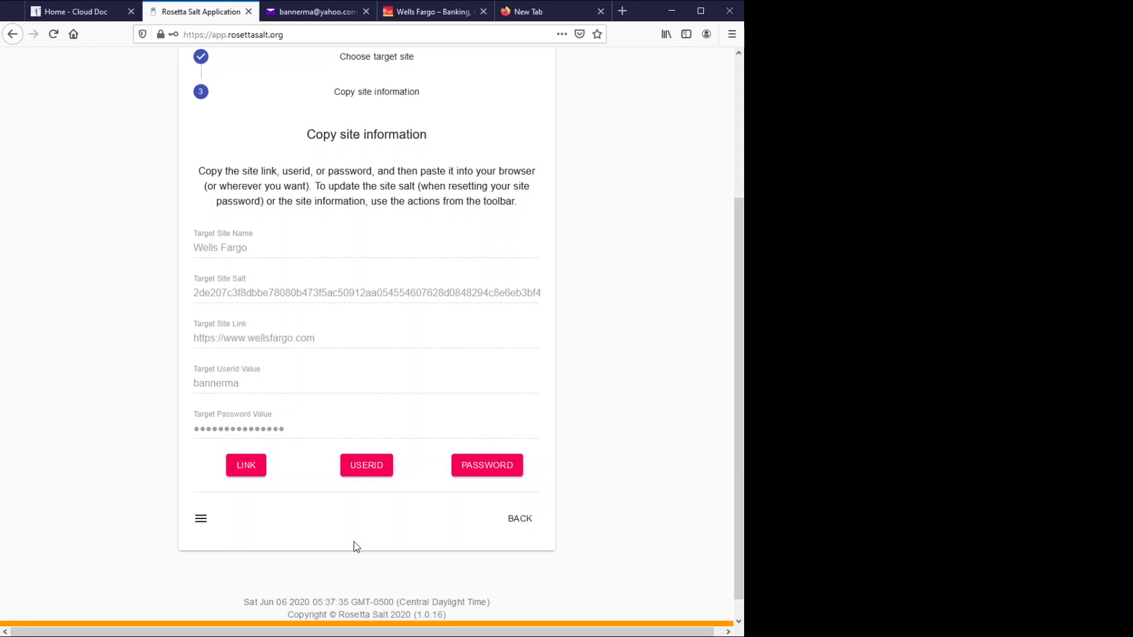
click(201, 520)
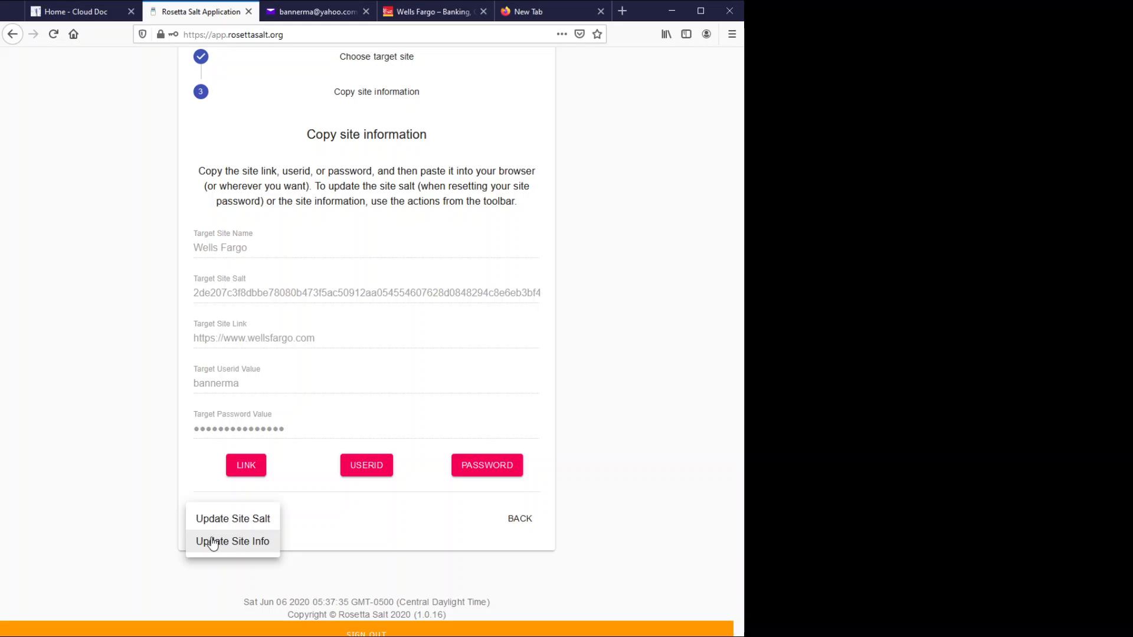
click(347, 534)
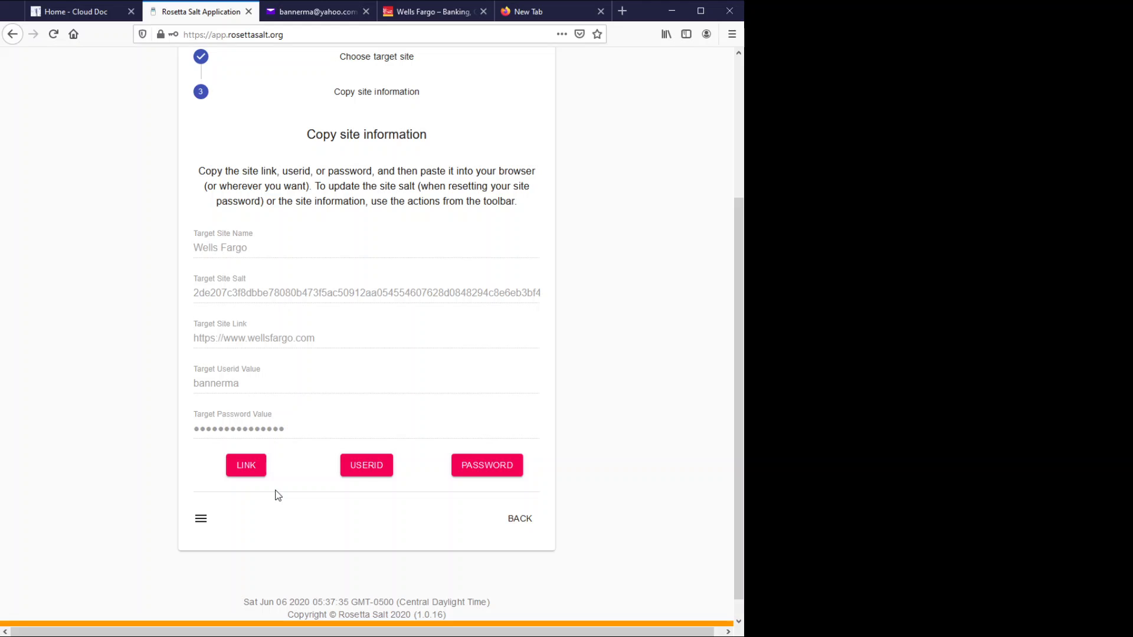
Regenerate the Wells Fargo site salt, check the new Target Site Salt, and copy the new password
click(199, 519)
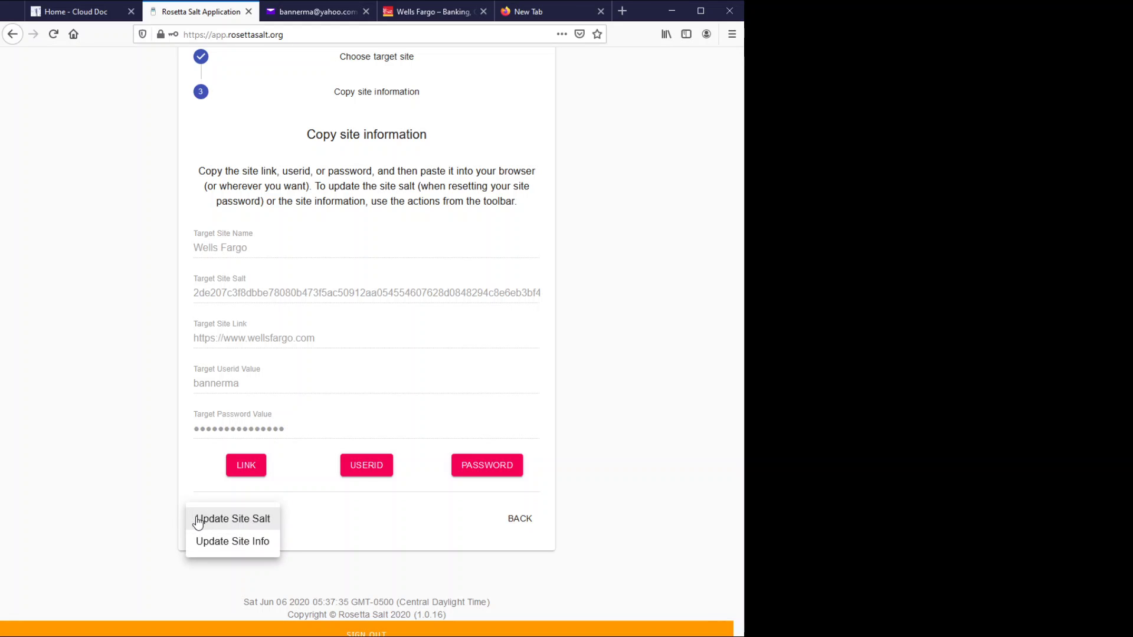
click(239, 522)
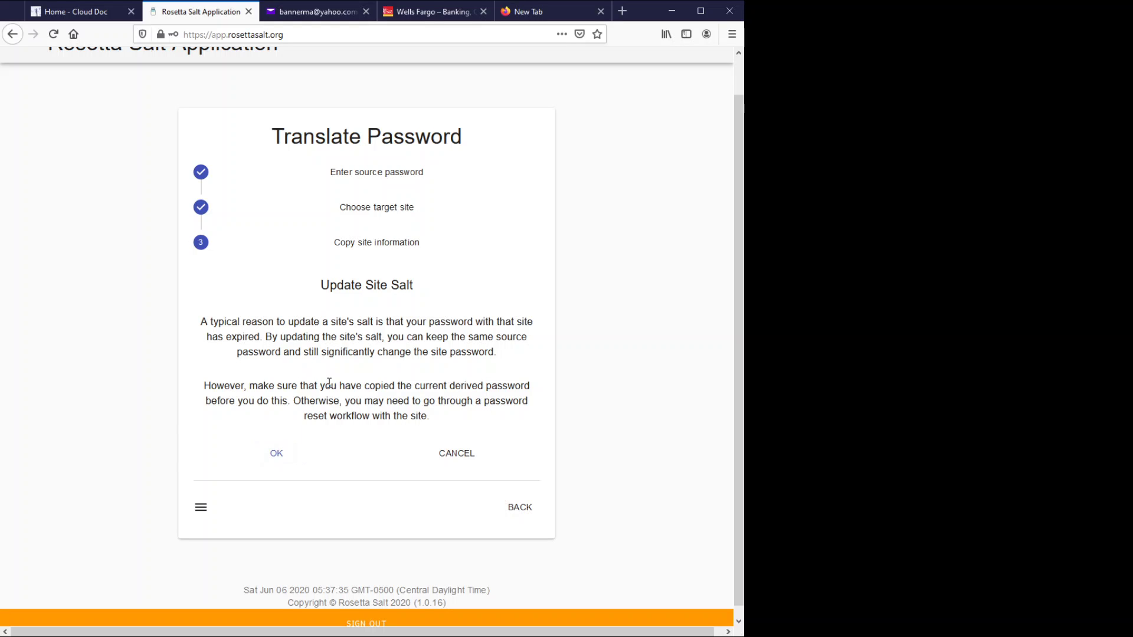
click(278, 456)
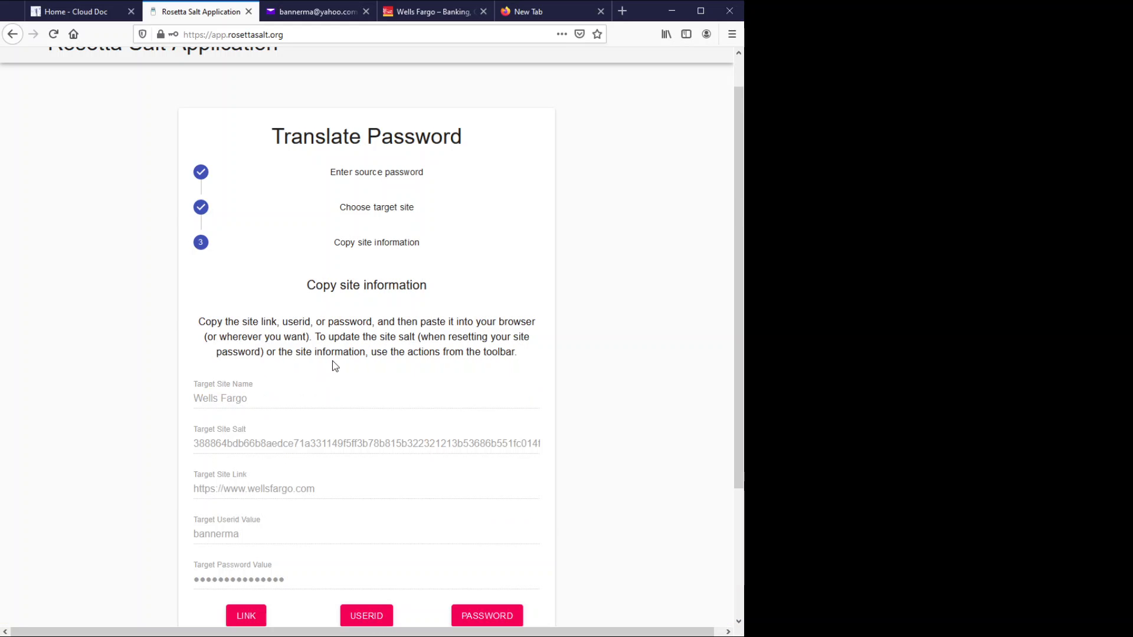
scroll(331, 363, down, 2)
double_click(307, 315)
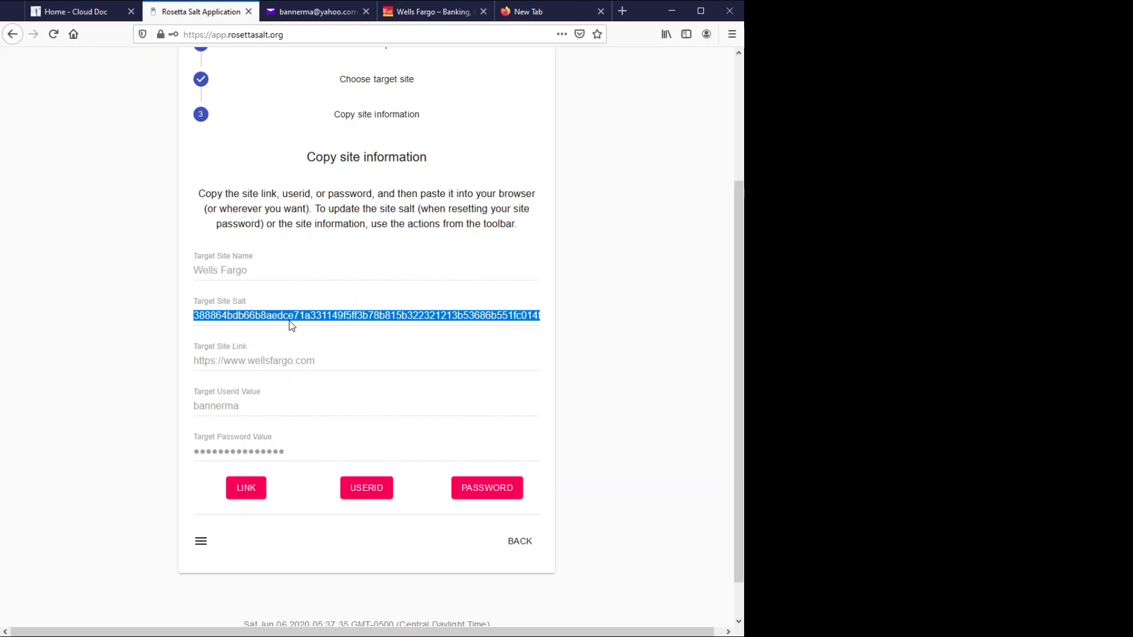
click(485, 493)
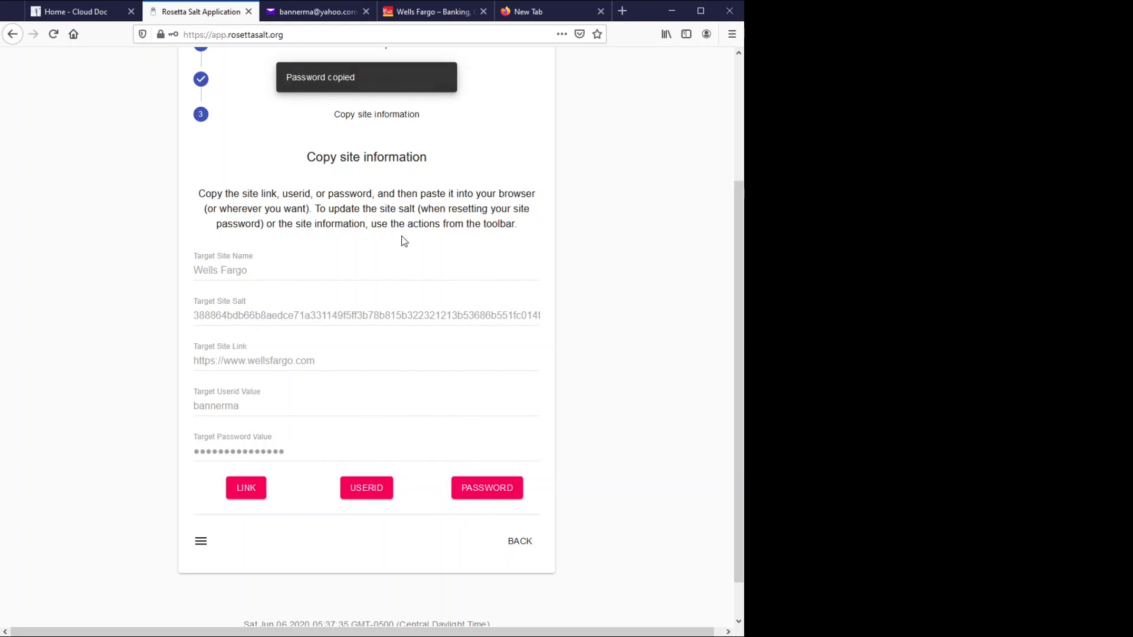
Paste the new password beside the old one in the scratch tab to compare, then close it
click(527, 12)
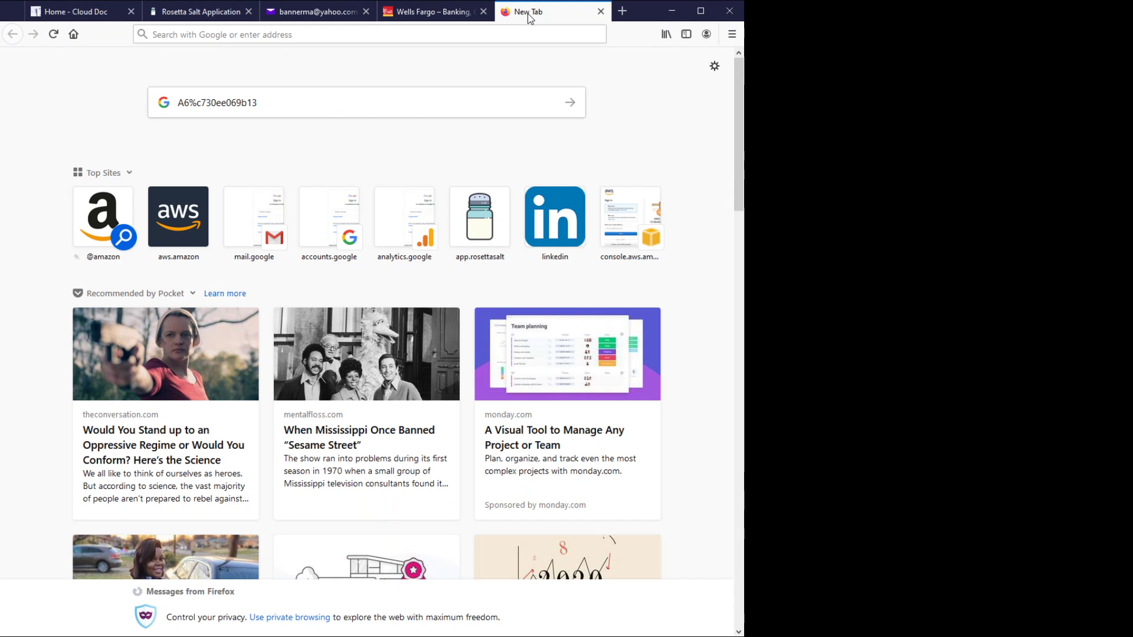
click(377, 98)
key(ctrl+v)
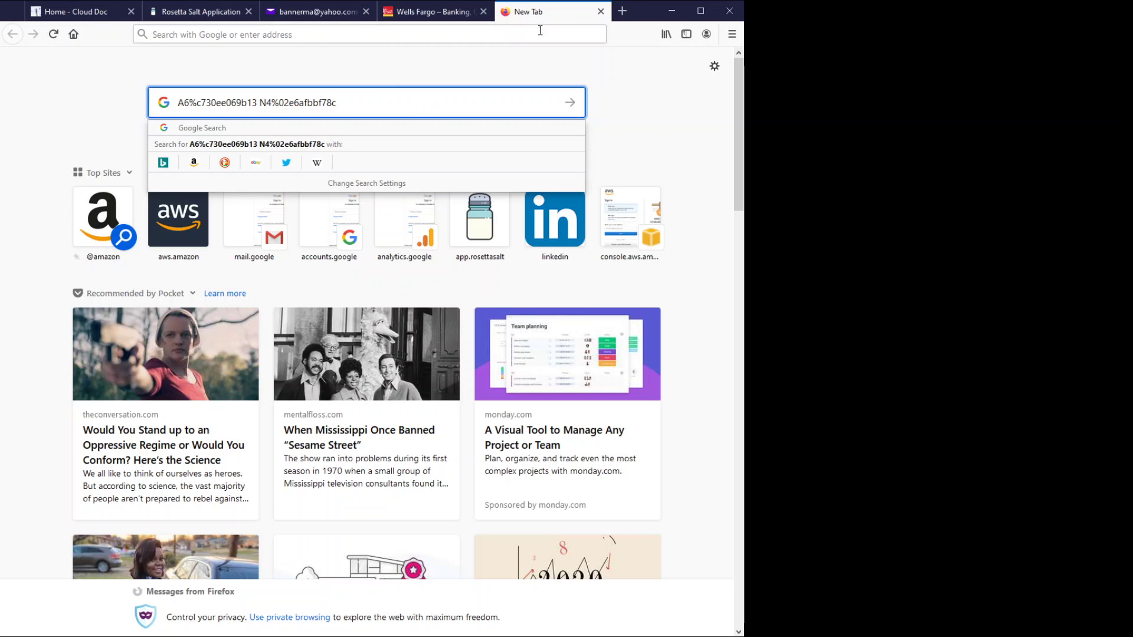
click(601, 11)
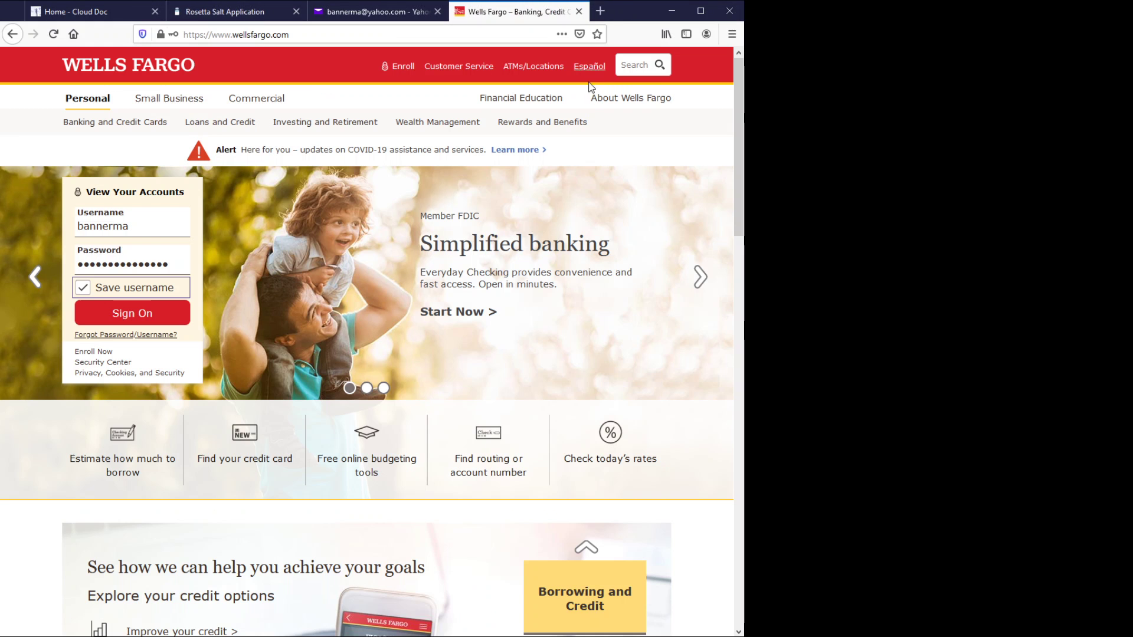
Close the Wells Fargo tab and delete the token and verification emails from Yahoo Mail
click(579, 11)
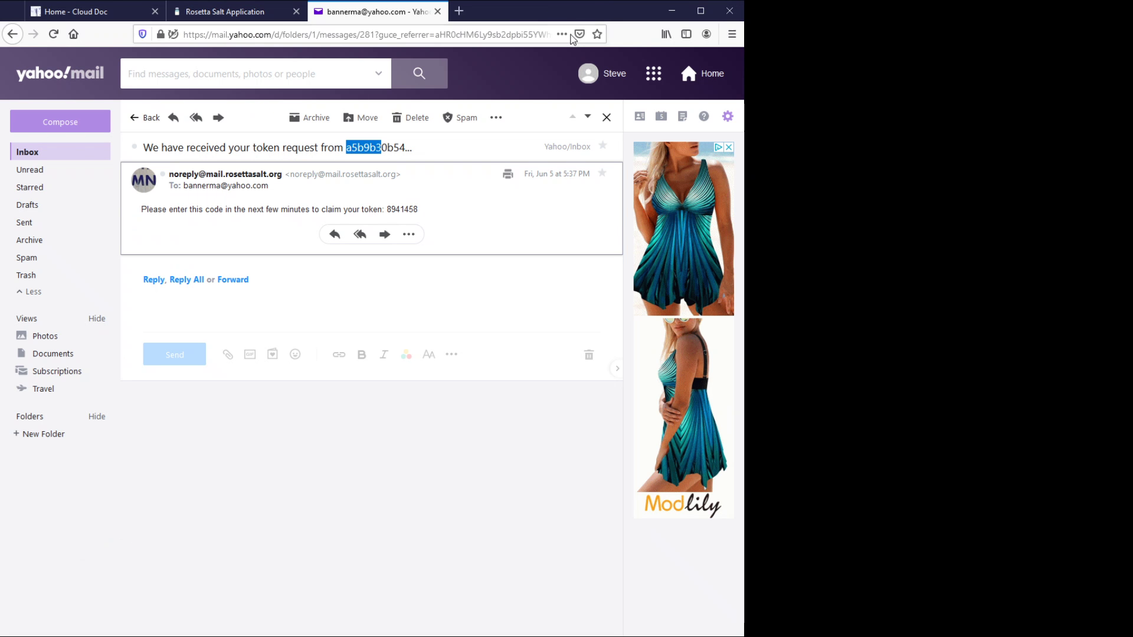
click(407, 120)
click(297, 168)
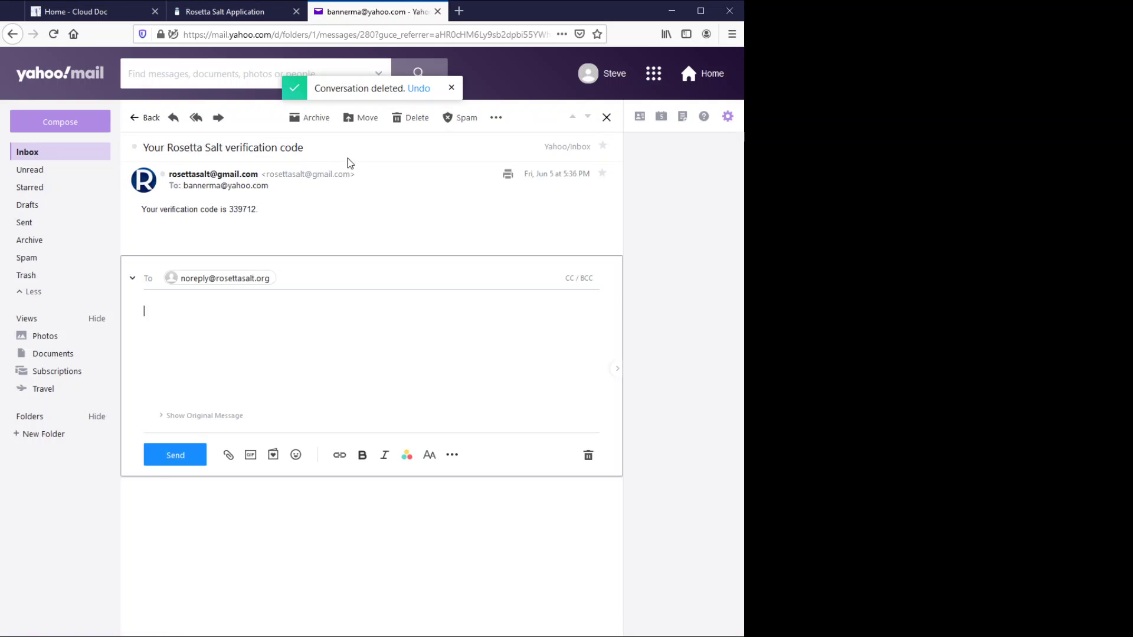
click(403, 118)
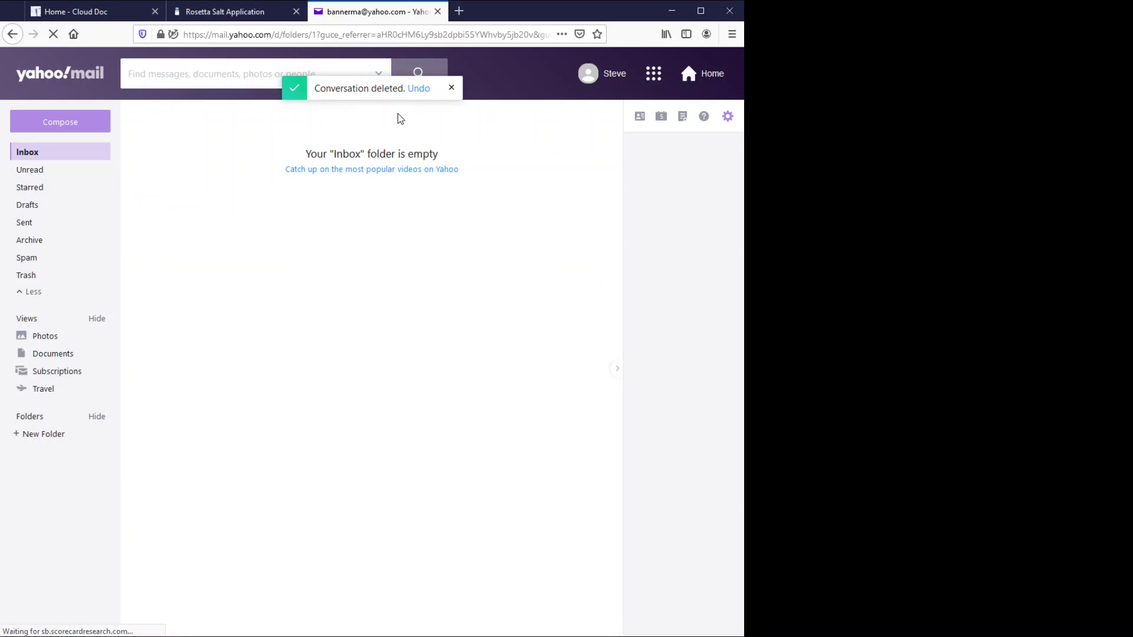
click(225, 12)
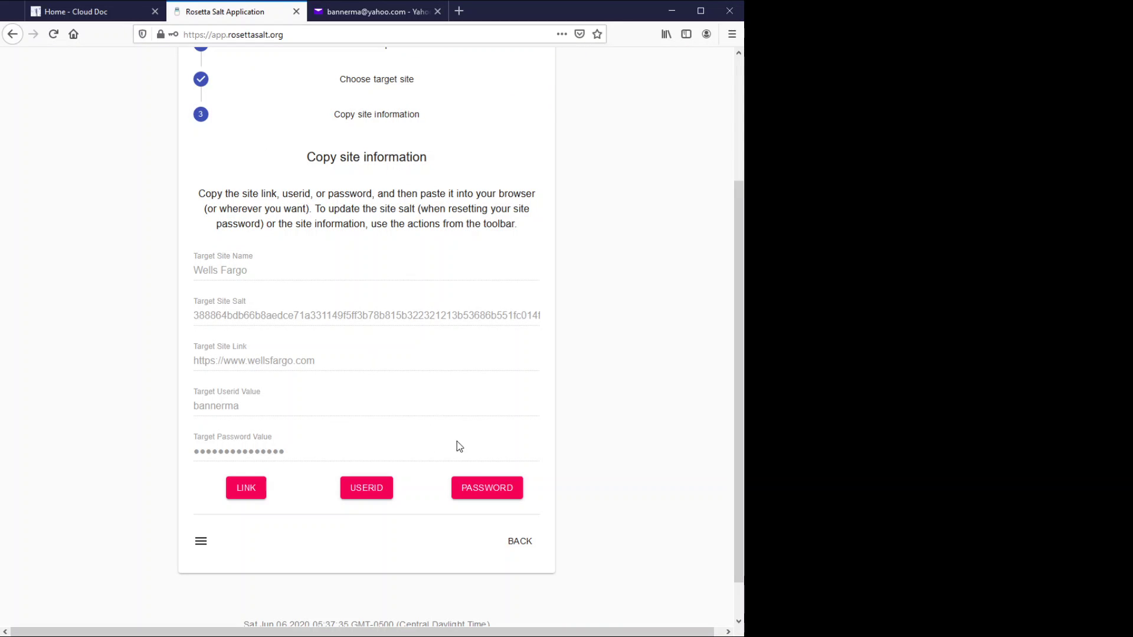
Go back from the Wells Fargo site and start adding a new target site
click(522, 543)
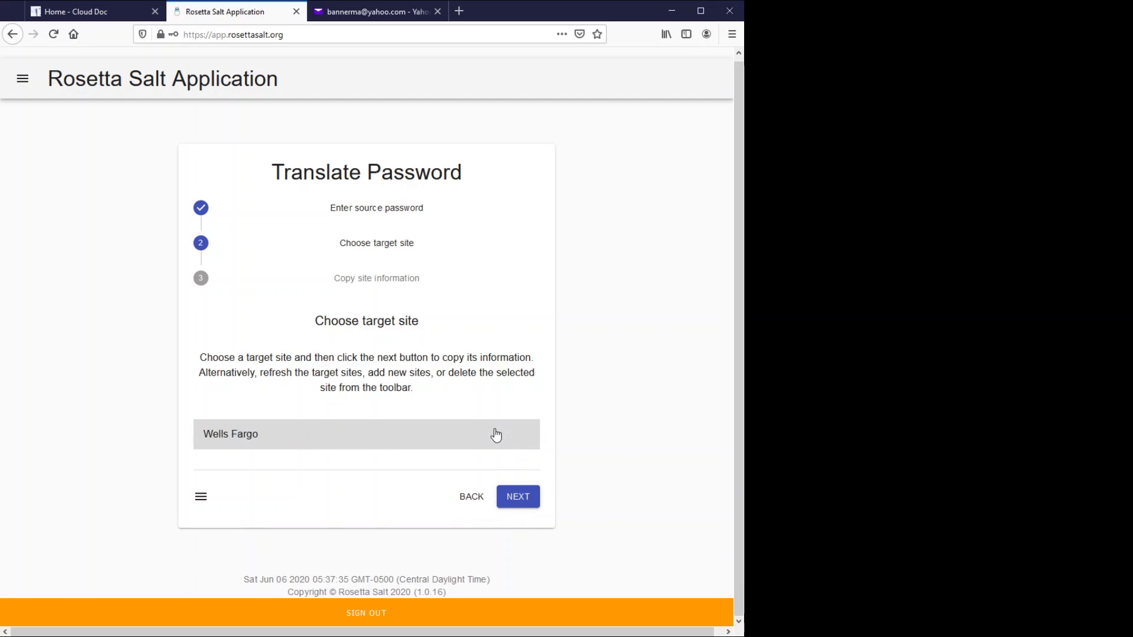
click(201, 496)
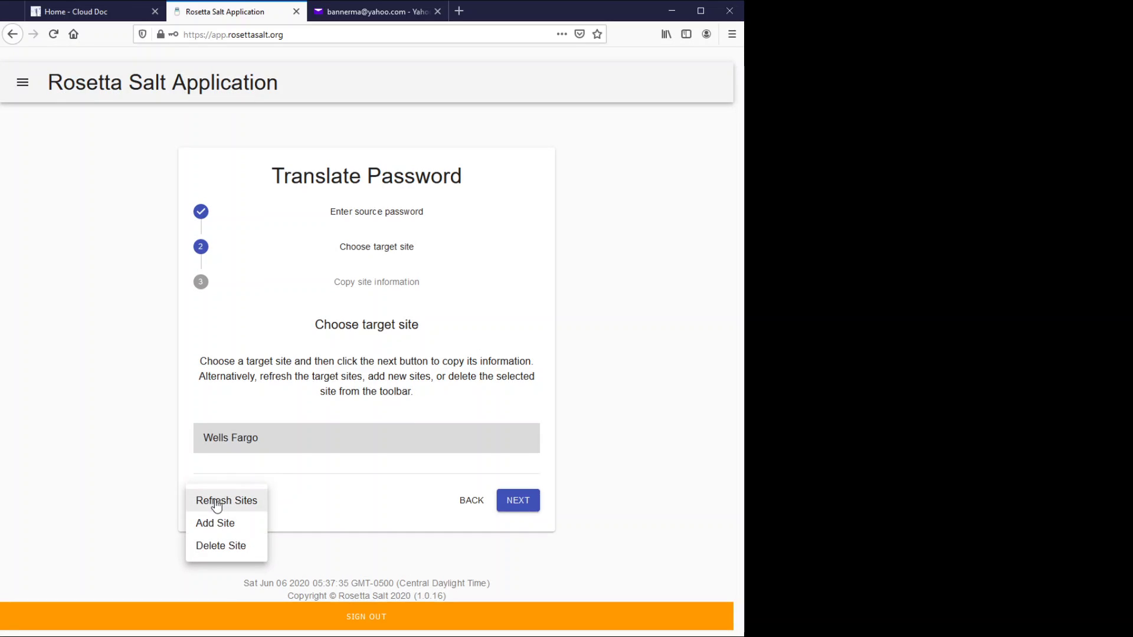
click(218, 523)
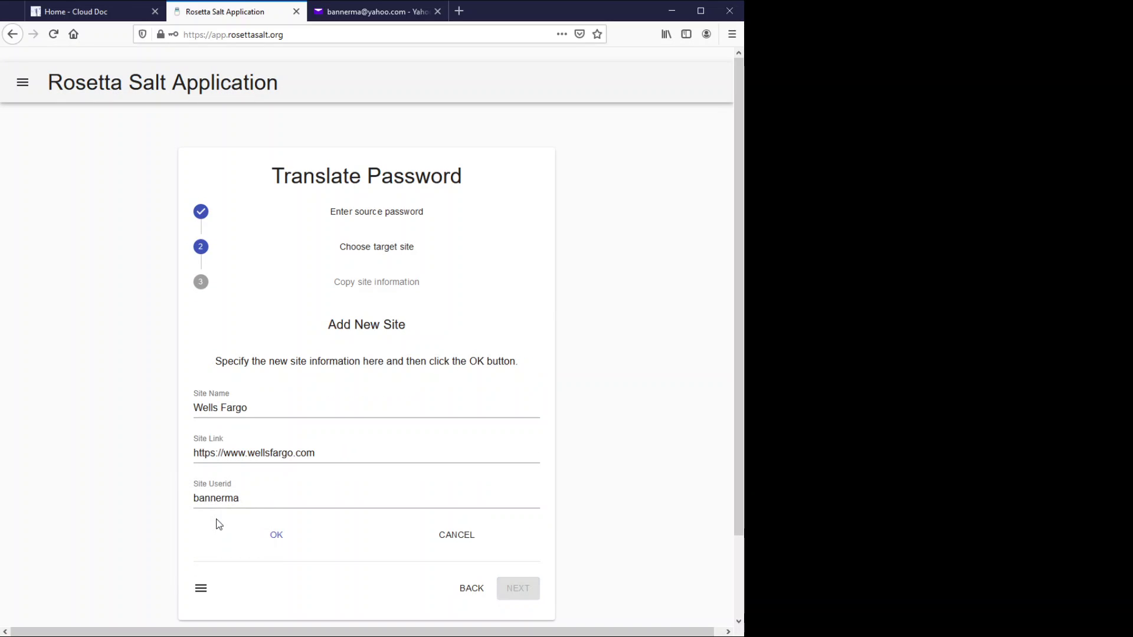
triple_click(267, 410)
text(Ba)
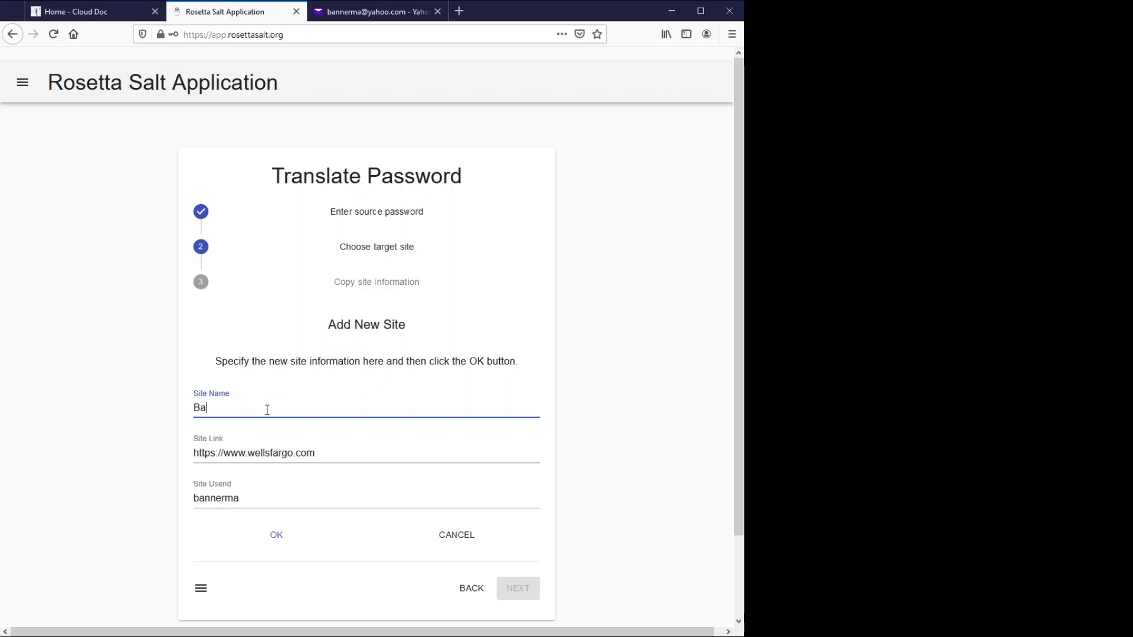
text(nk of America)
click(278, 453)
key(Left)
key(Left)
key(Left)
key(Left)
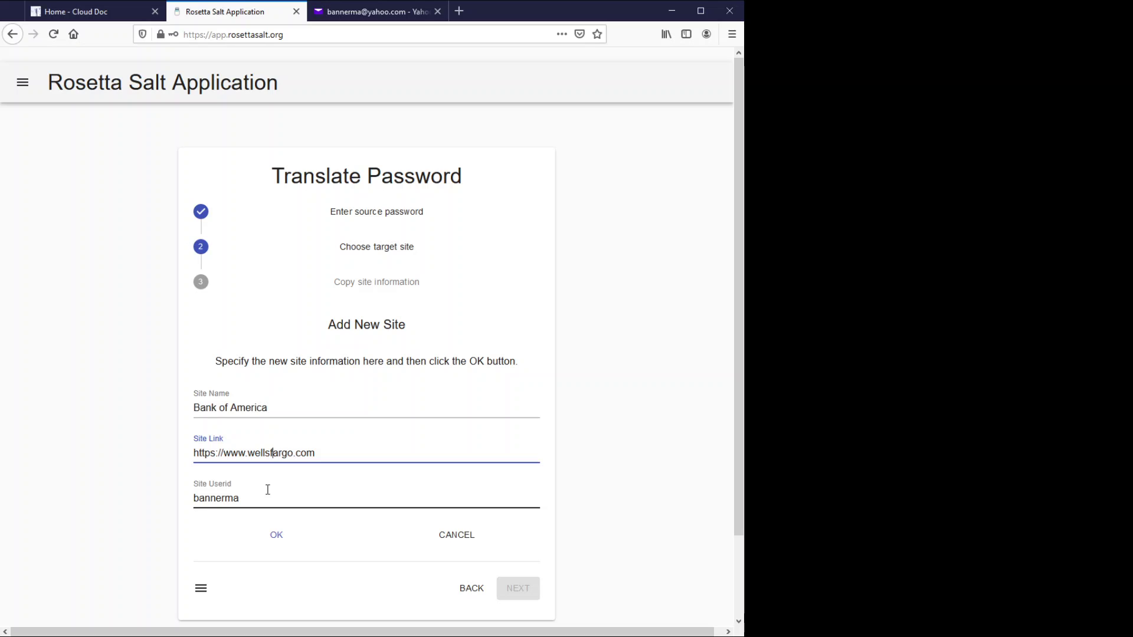
key(shift+End)
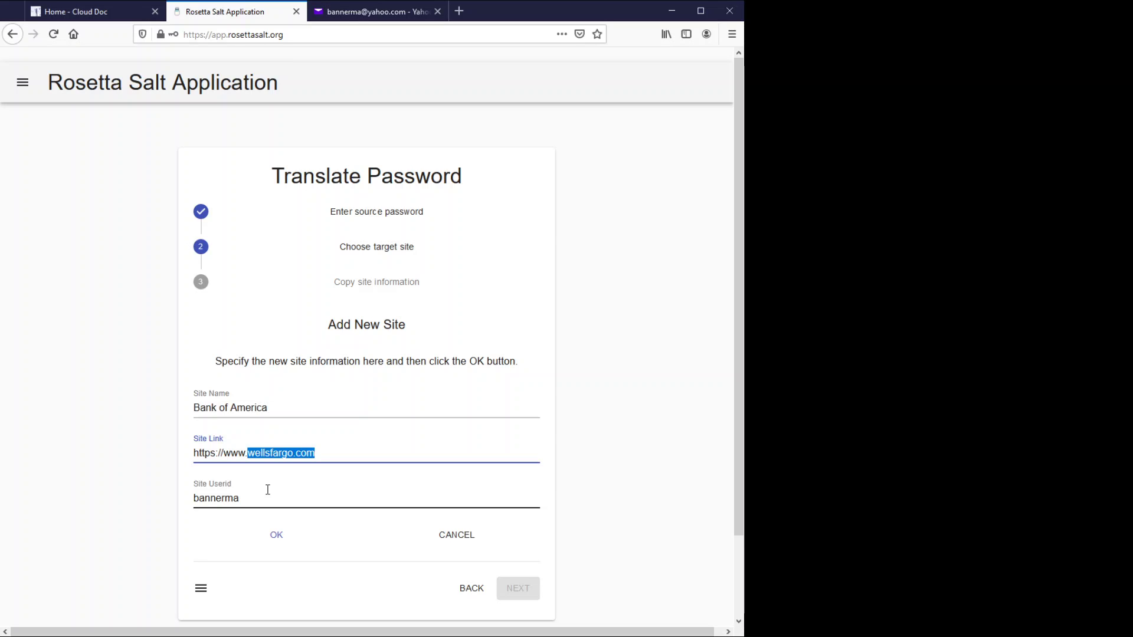
text(bankofamerica.com)
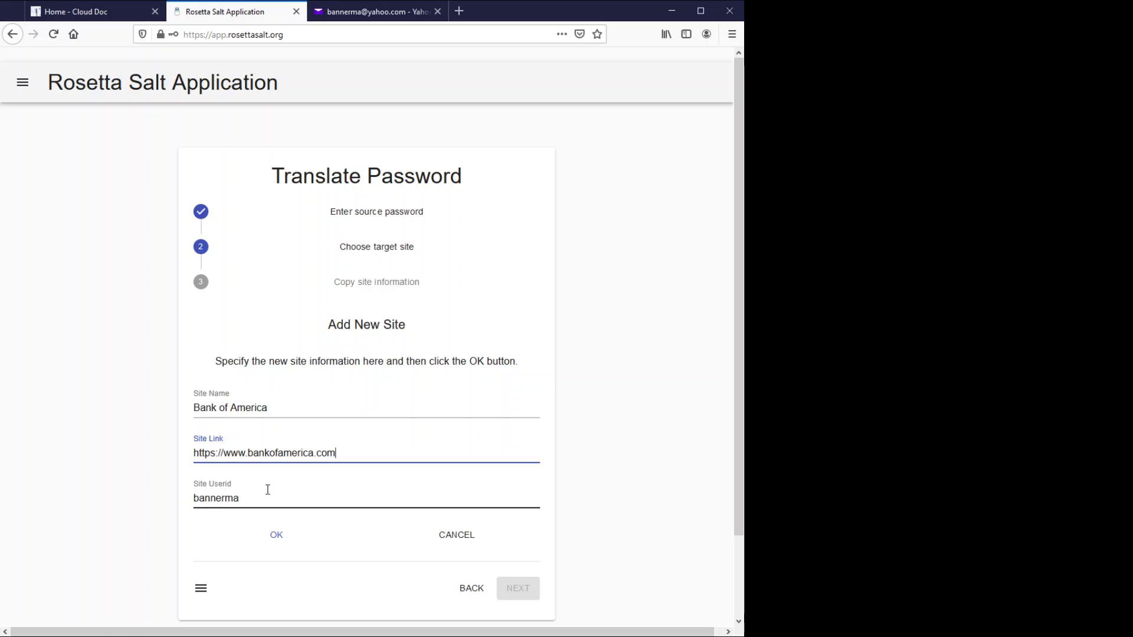
key(Tab)
key(End)
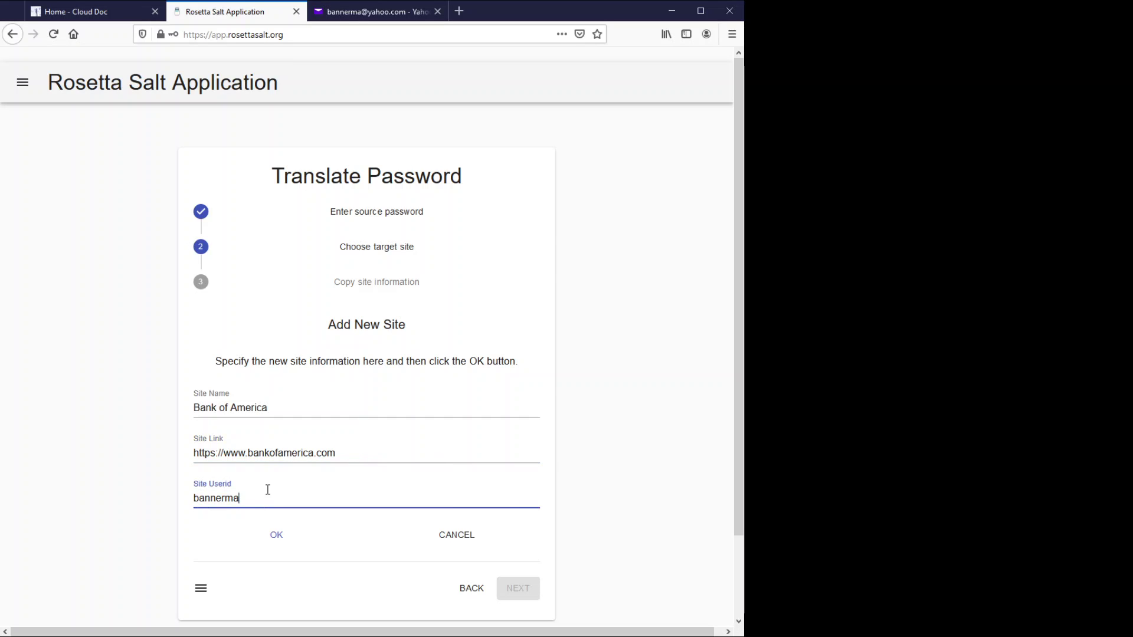
text(n)
Save the Bank of America site and continue to its site information
click(277, 535)
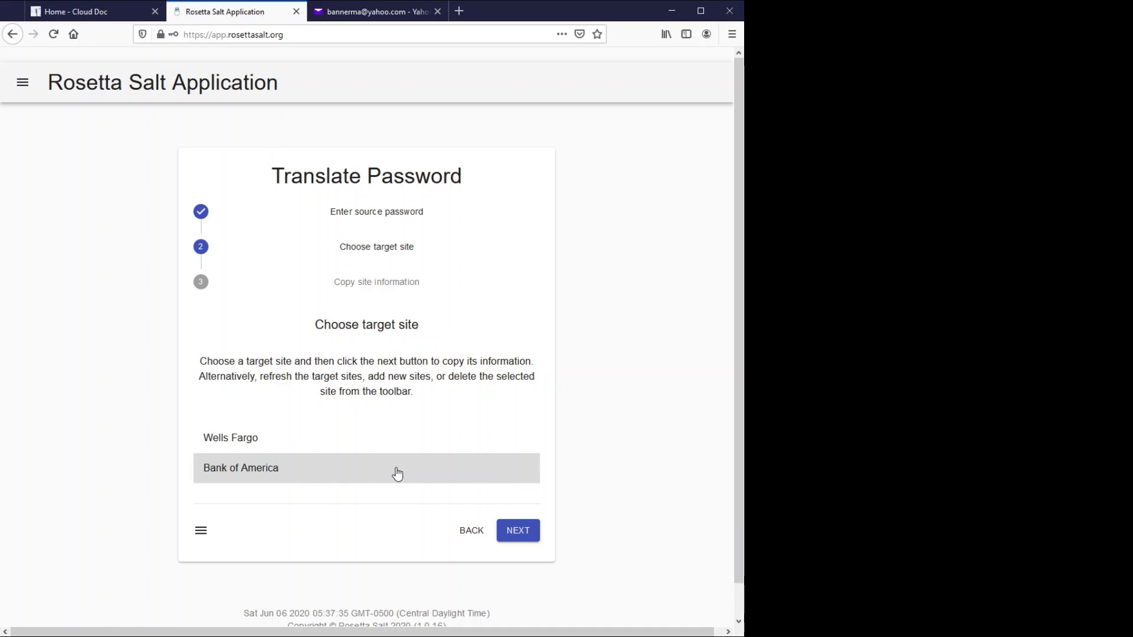
click(519, 533)
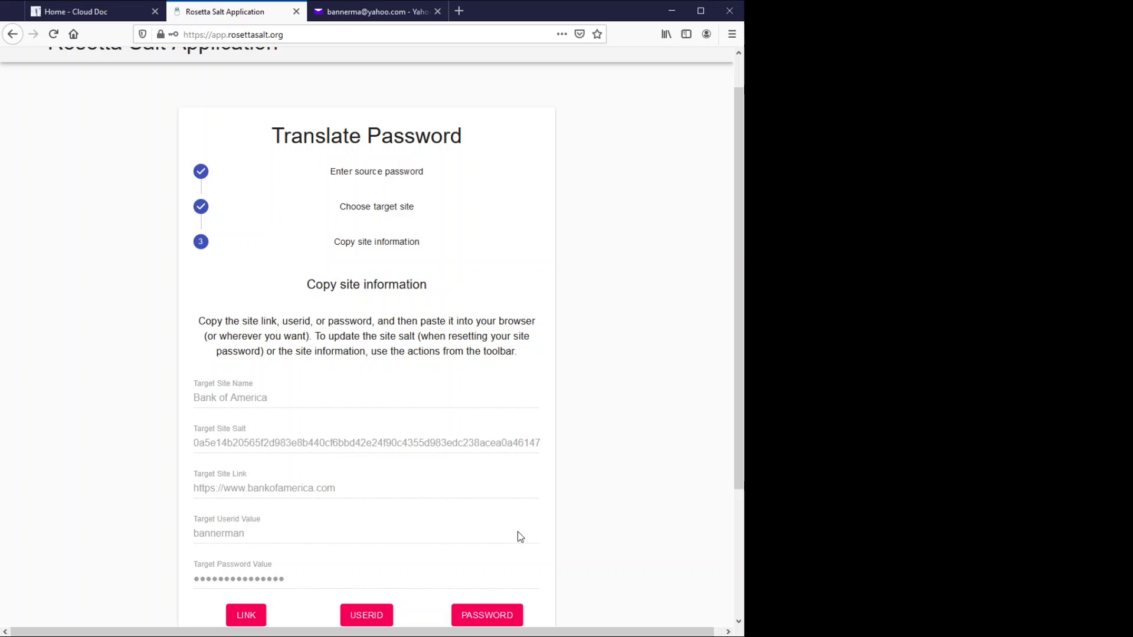
scroll(483, 472, down, 3)
Copy the Bank of America password and its site link
click(513, 484)
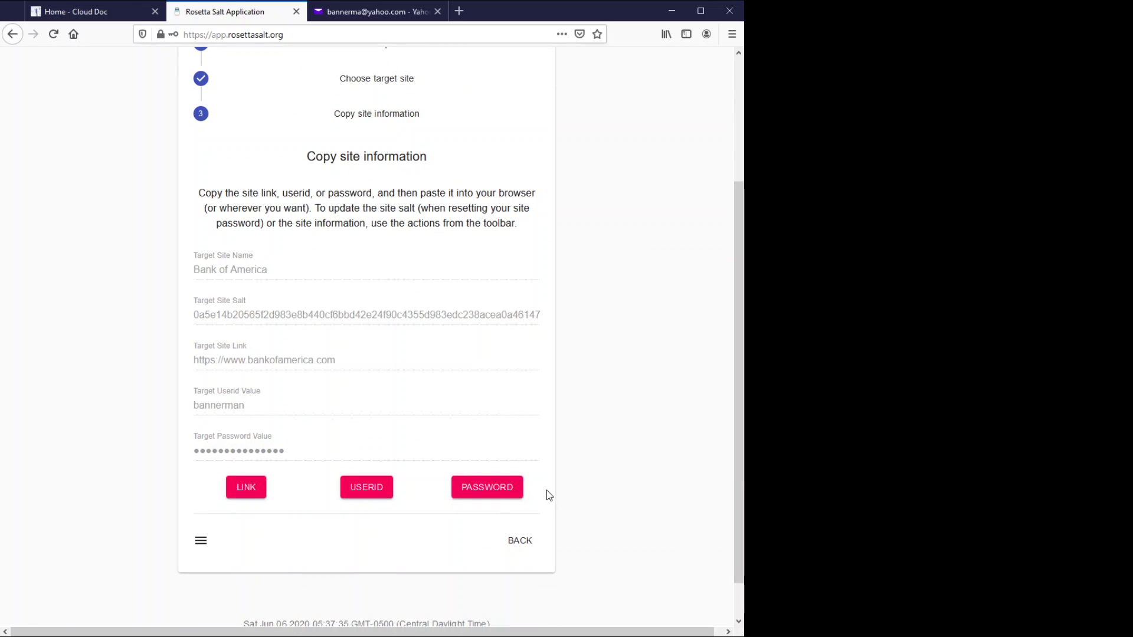
double_click(301, 315)
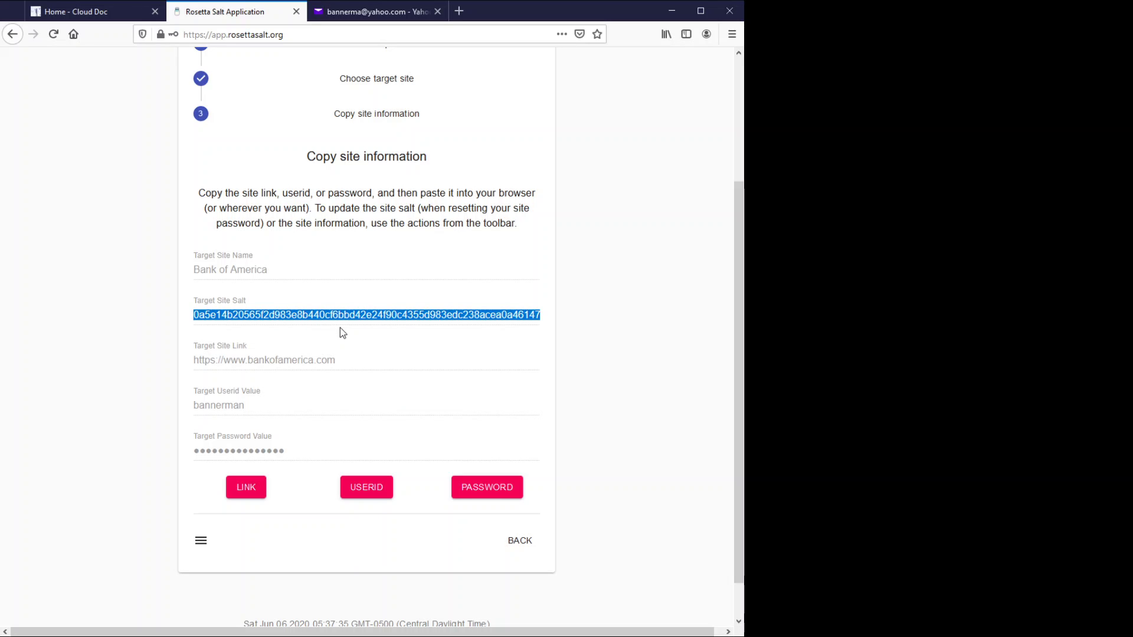
click(334, 357)
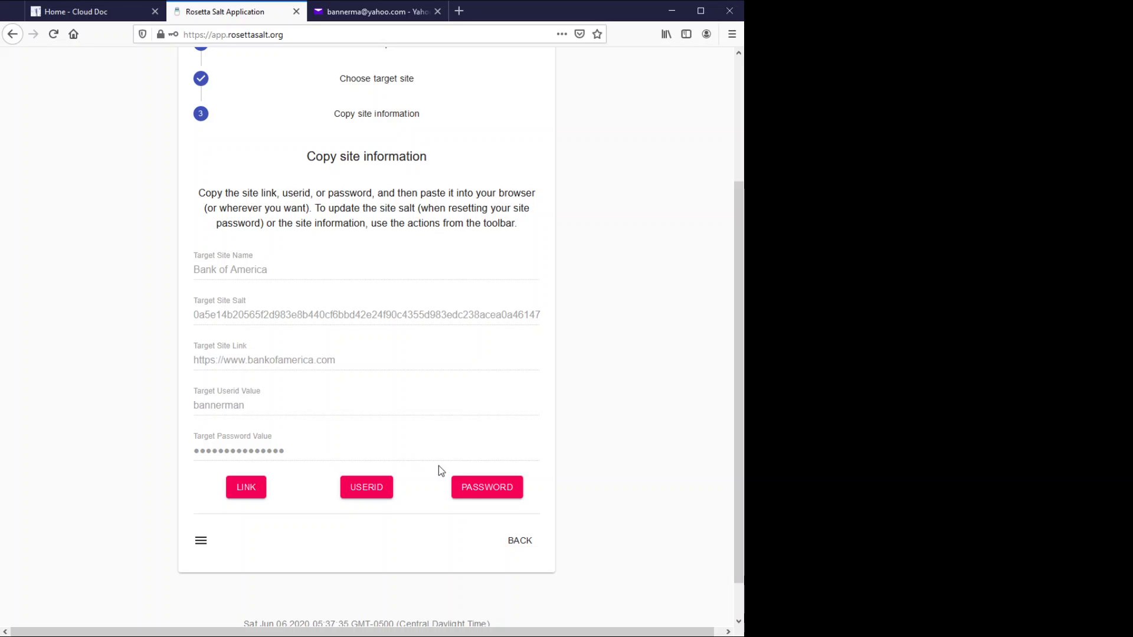
click(485, 491)
click(244, 486)
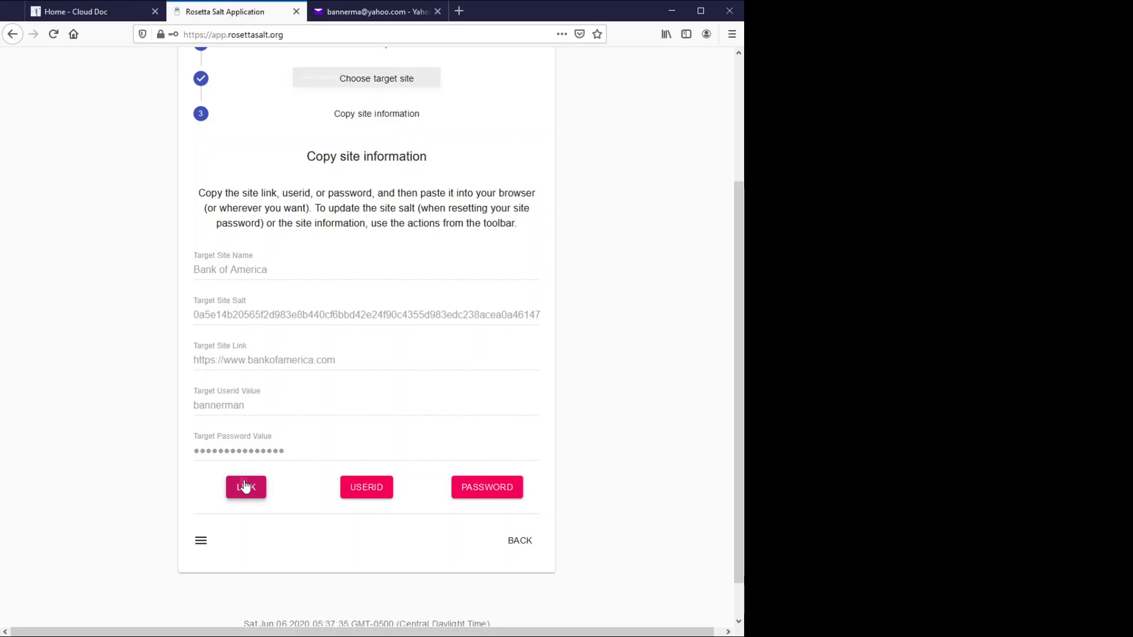
Load bankofamerica.com in a new tab, then copy the Bank of America userid from Rosetta Salt
click(459, 11)
key(ctrl+v)
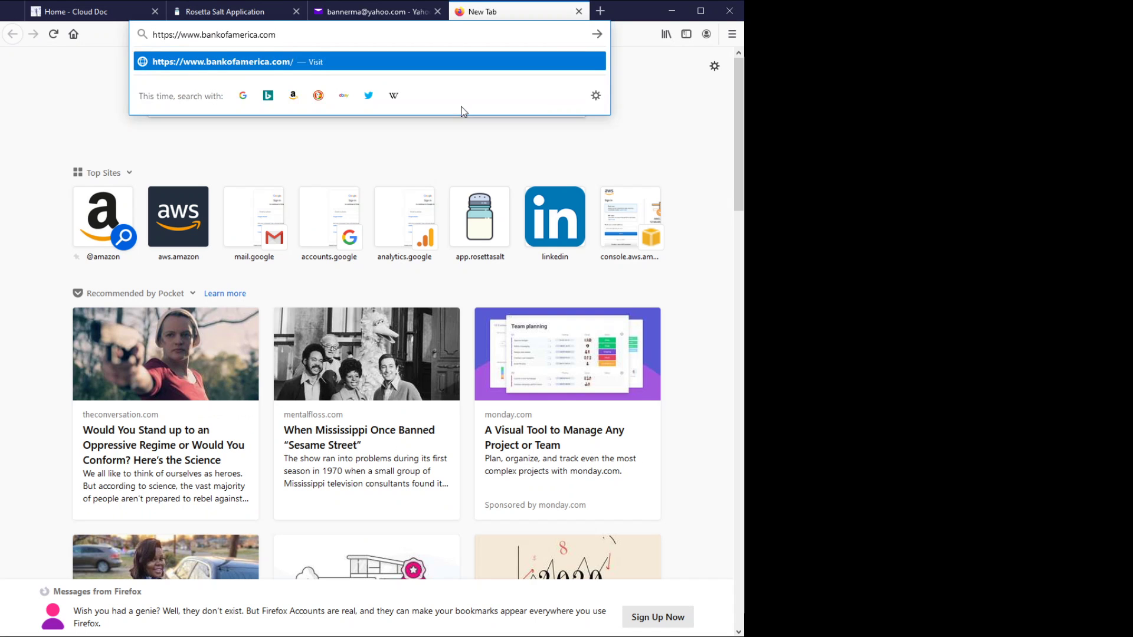
key(Return)
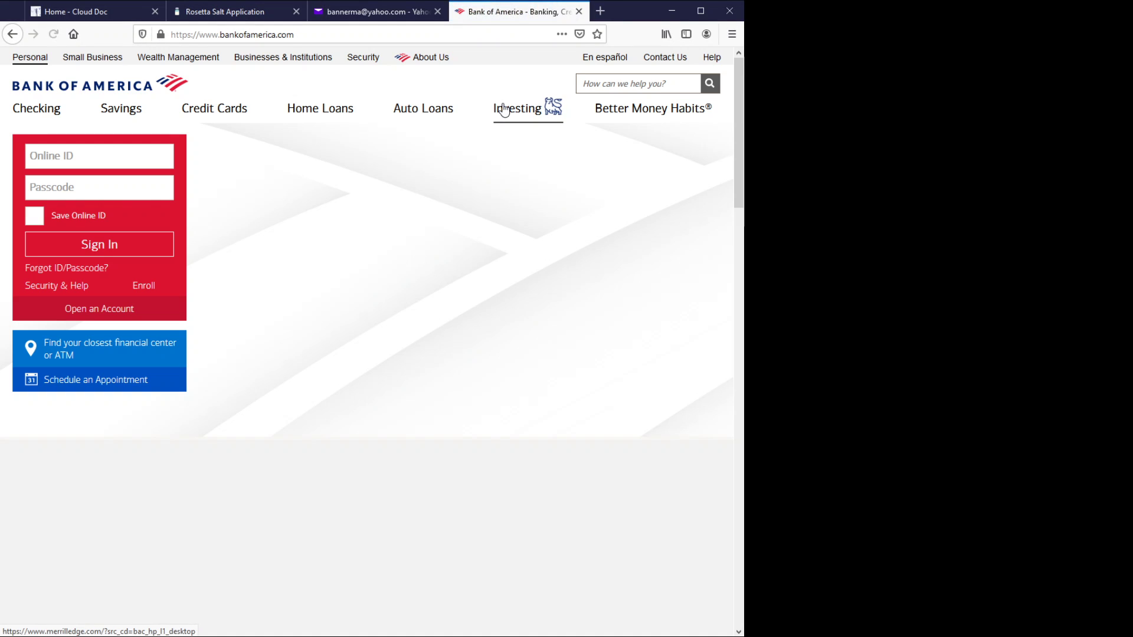
click(239, 12)
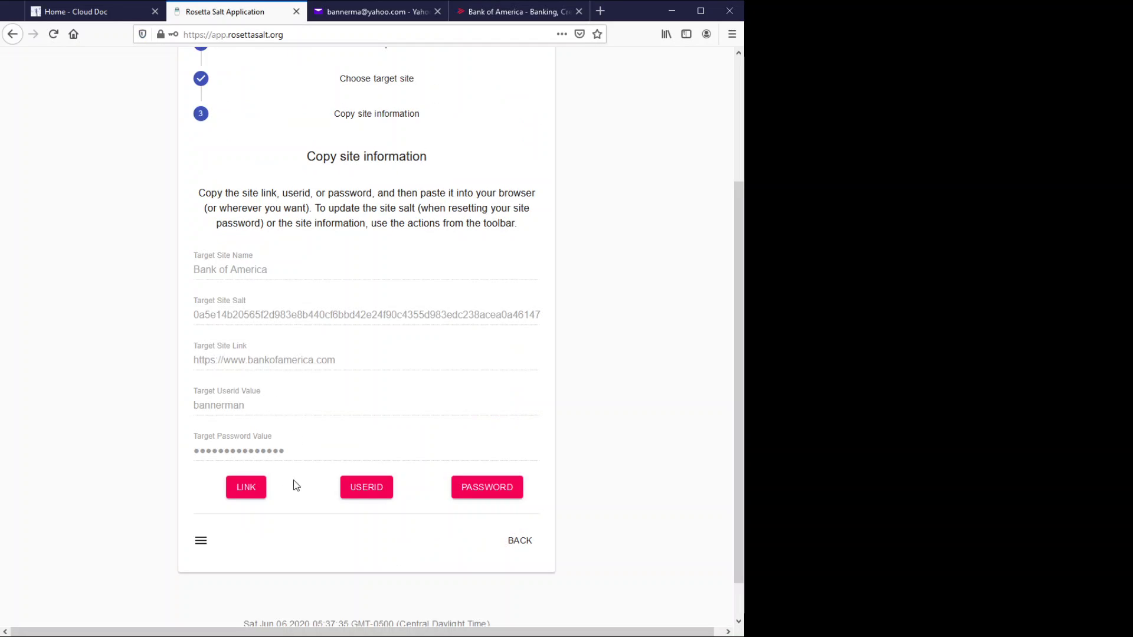
click(364, 491)
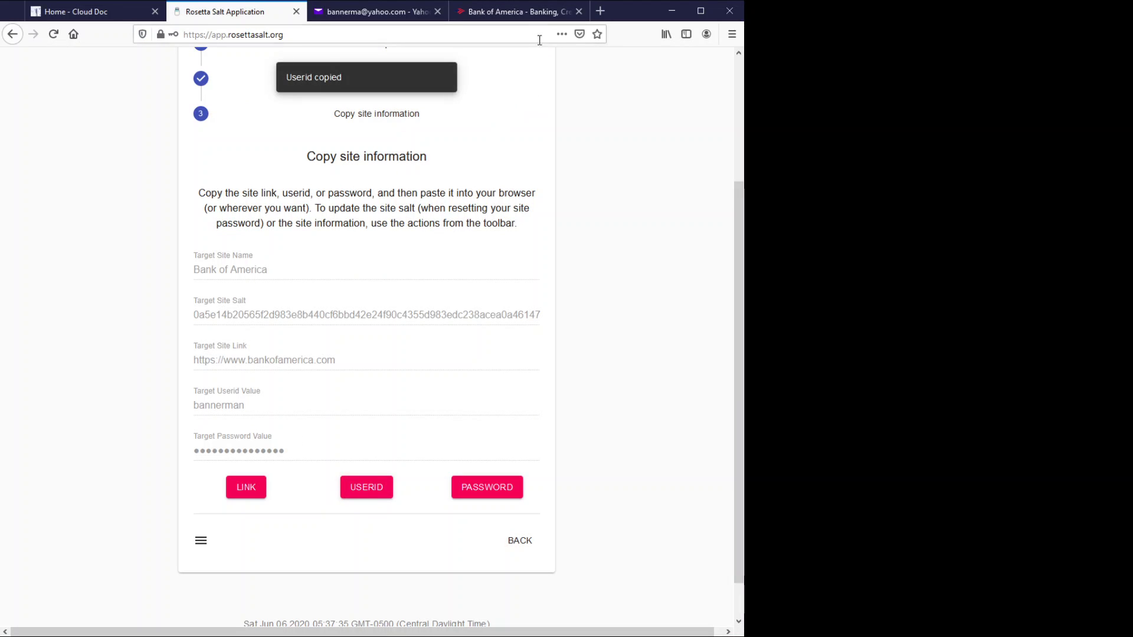
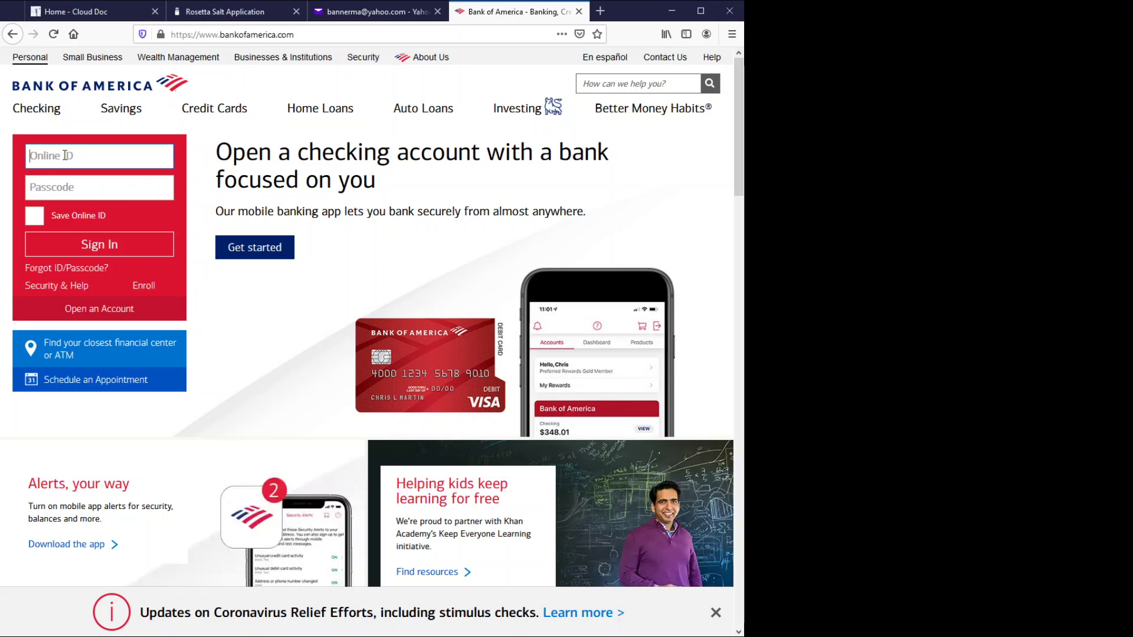
Fill the Bank of America sign-in form with the copied user ID and password, tick Save Online ID, and sign in
text(bannerman)
click(217, 15)
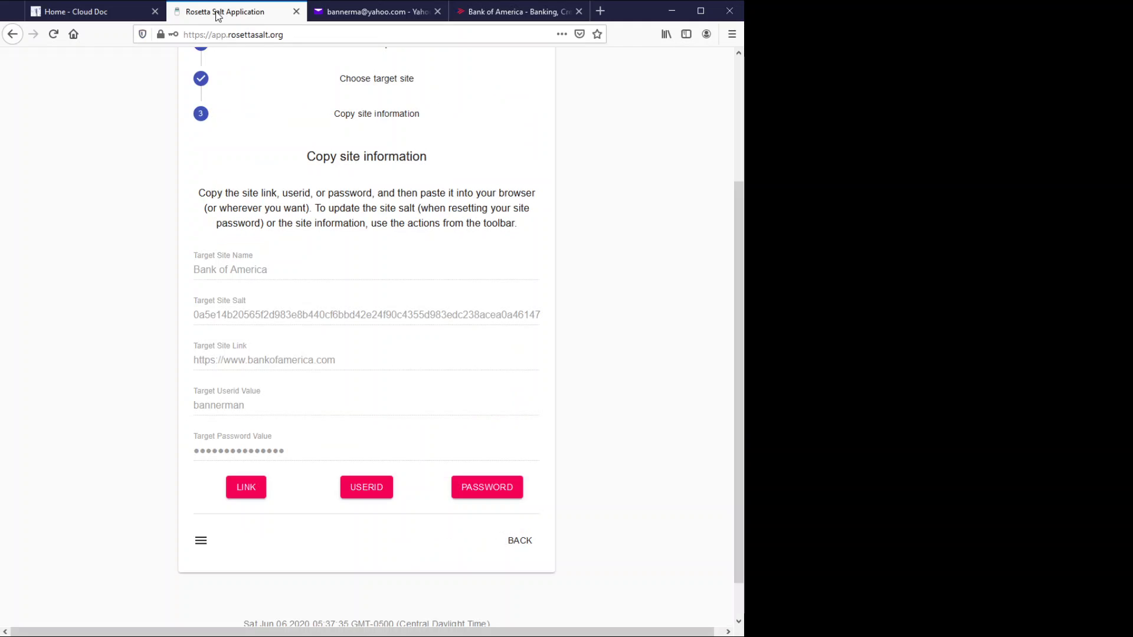
click(469, 495)
click(509, 11)
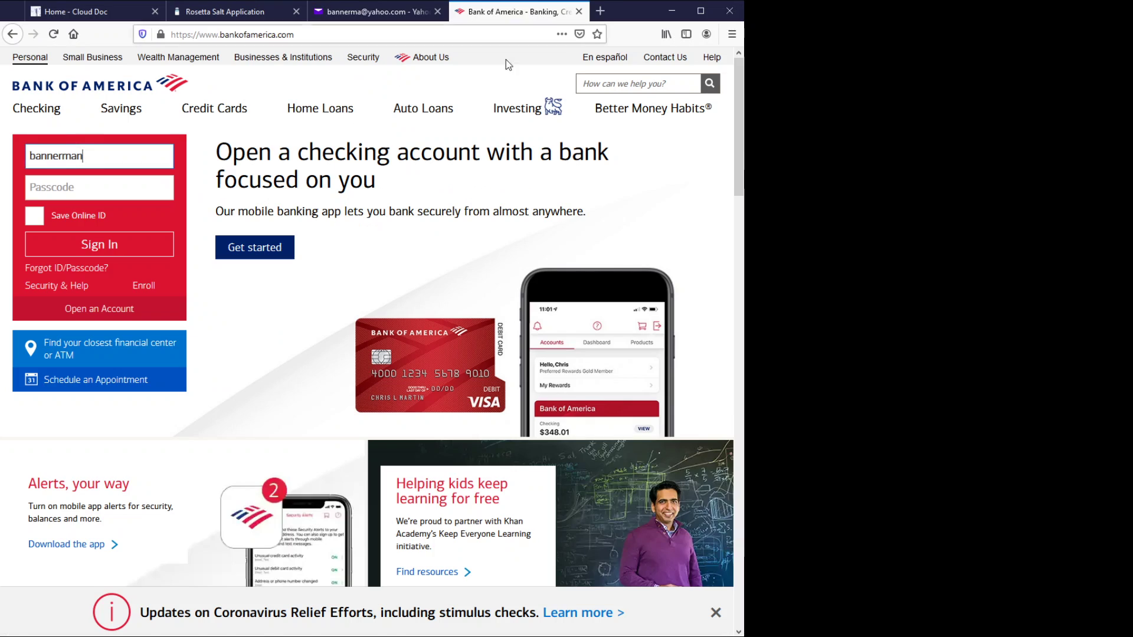
click(87, 185)
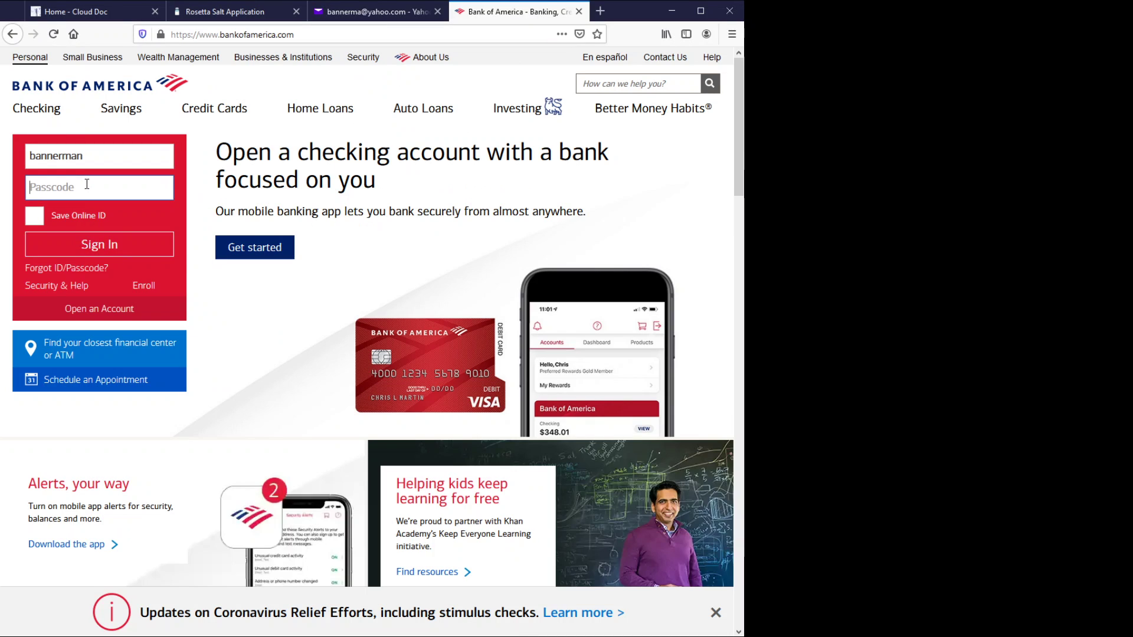
key(ctrl+v)
click(34, 215)
click(112, 245)
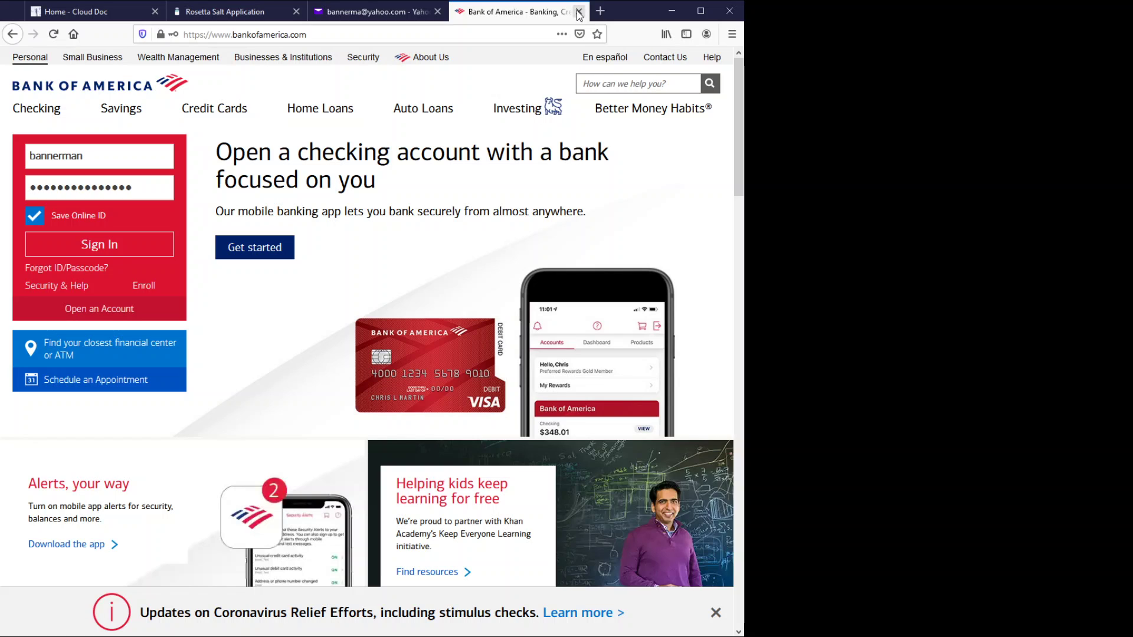
Paste the copied password into a scratch tab to inspect it, then close that tab and the Bank of America tab
click(601, 13)
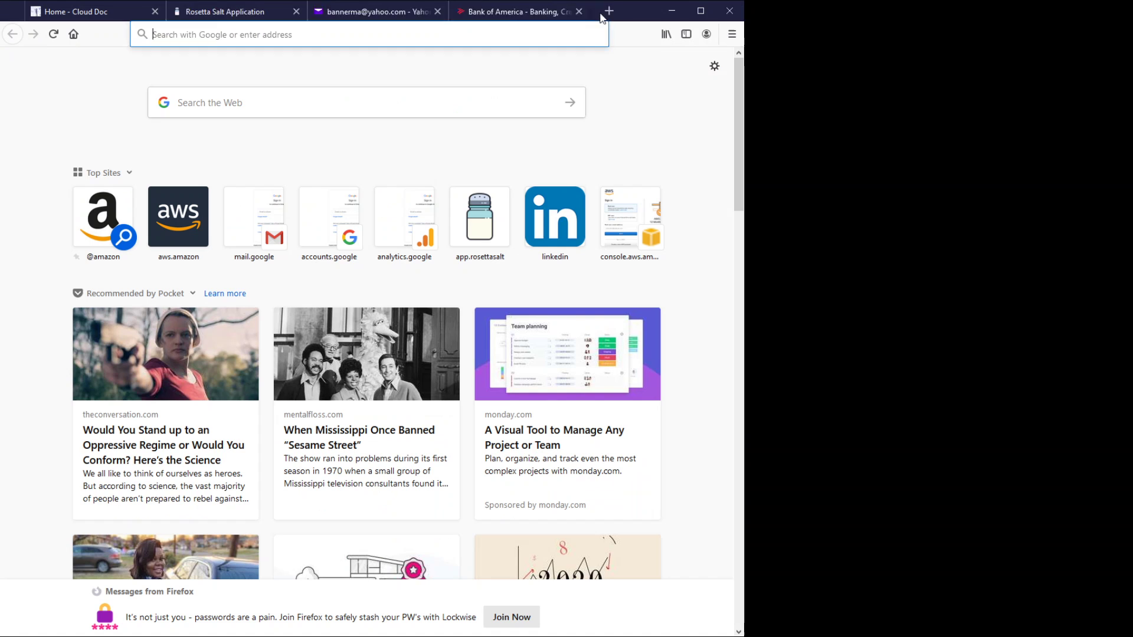
click(262, 106)
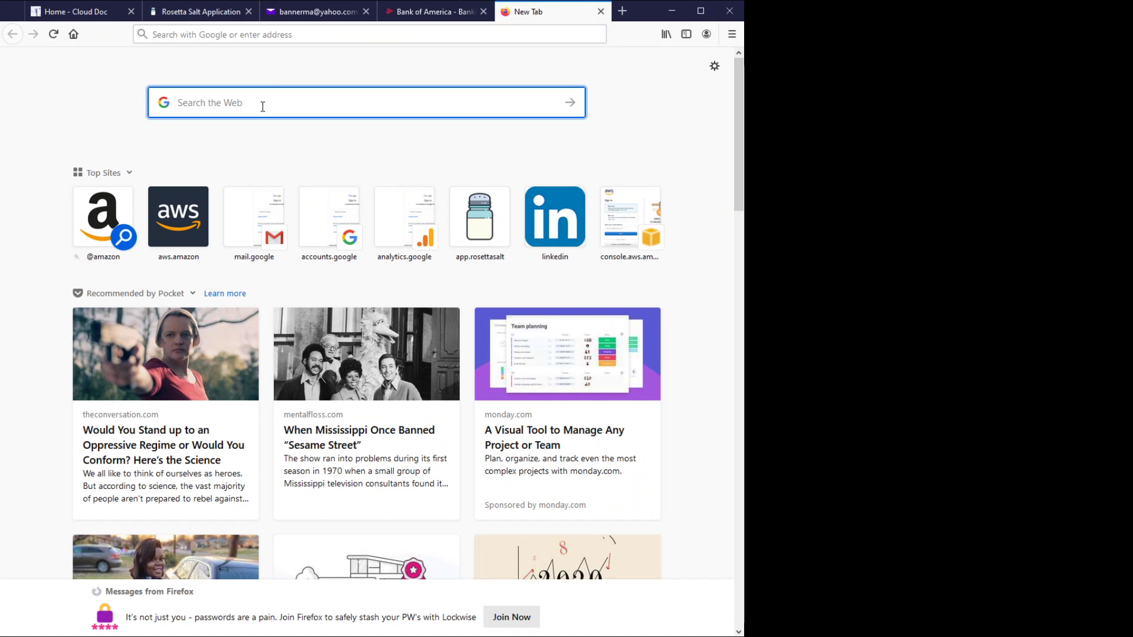
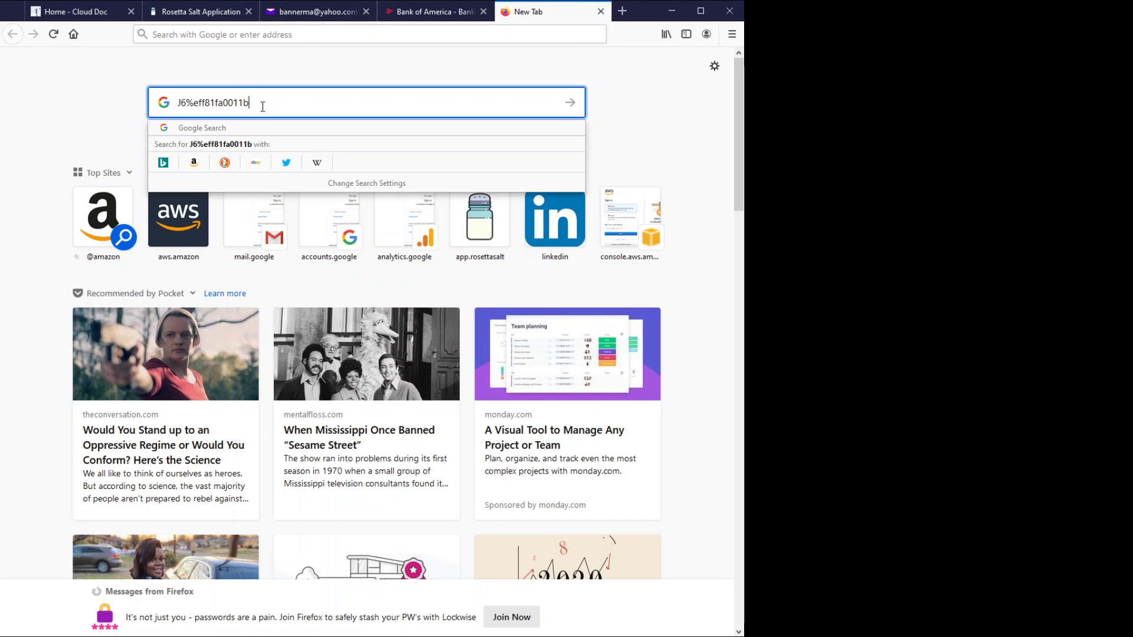
click(600, 12)
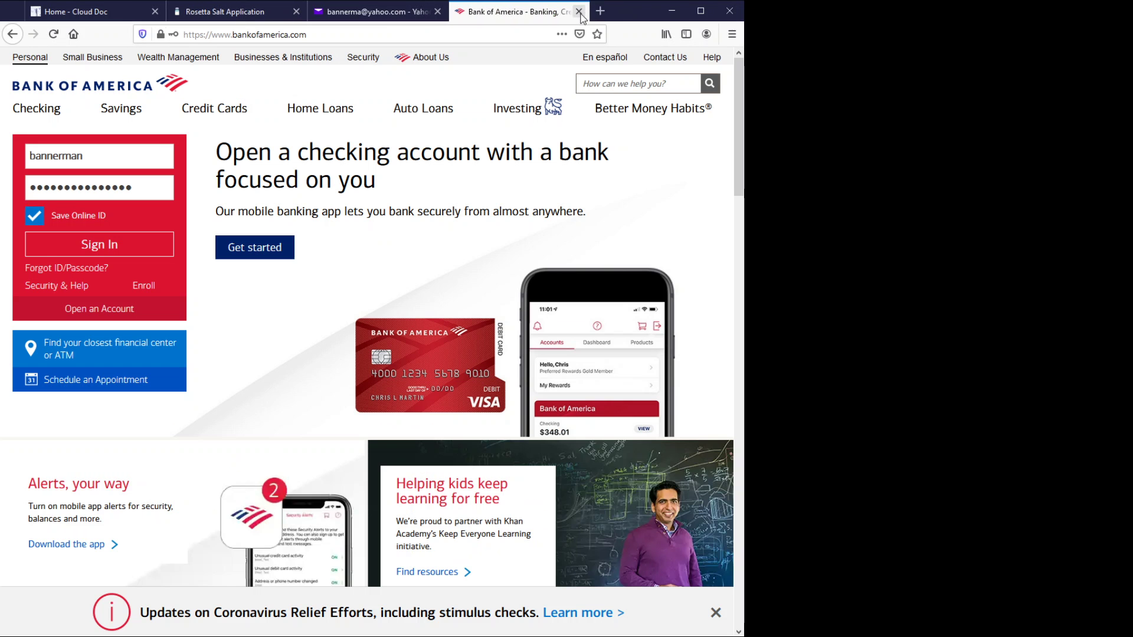
click(579, 12)
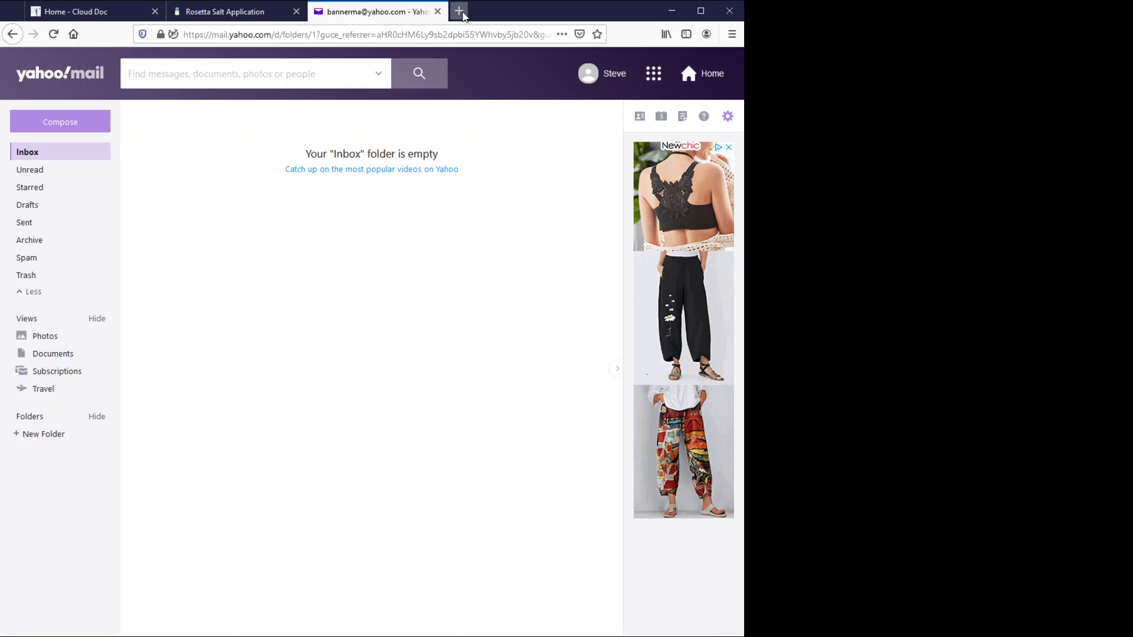
Back in Rosetta Salt, step from the Bank of America target choice back to Enter source password
click(223, 11)
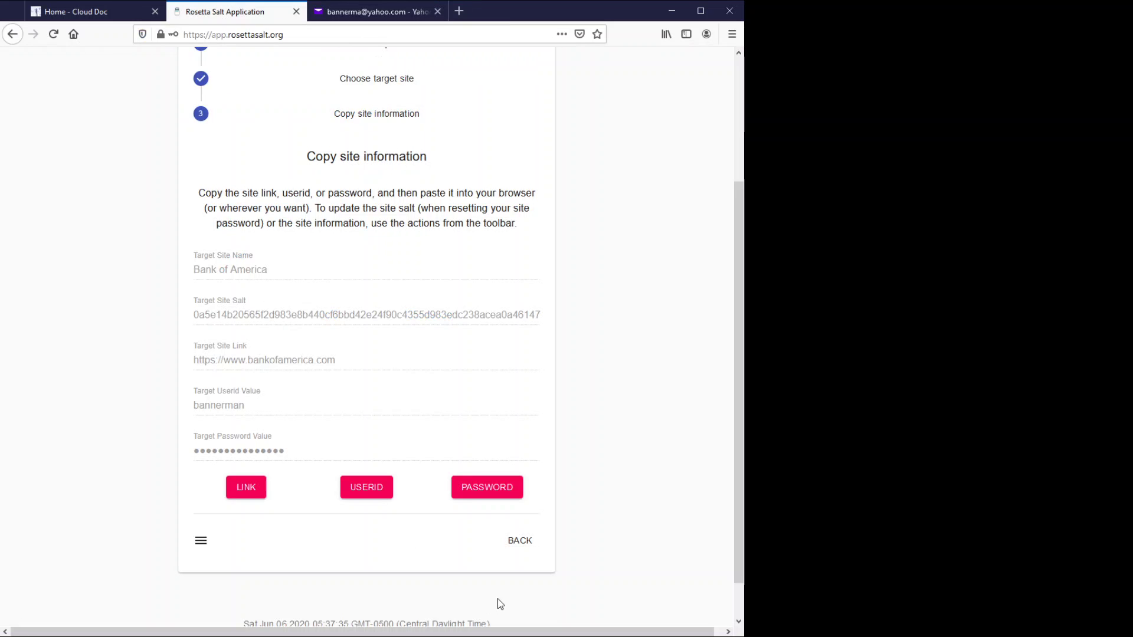
click(520, 541)
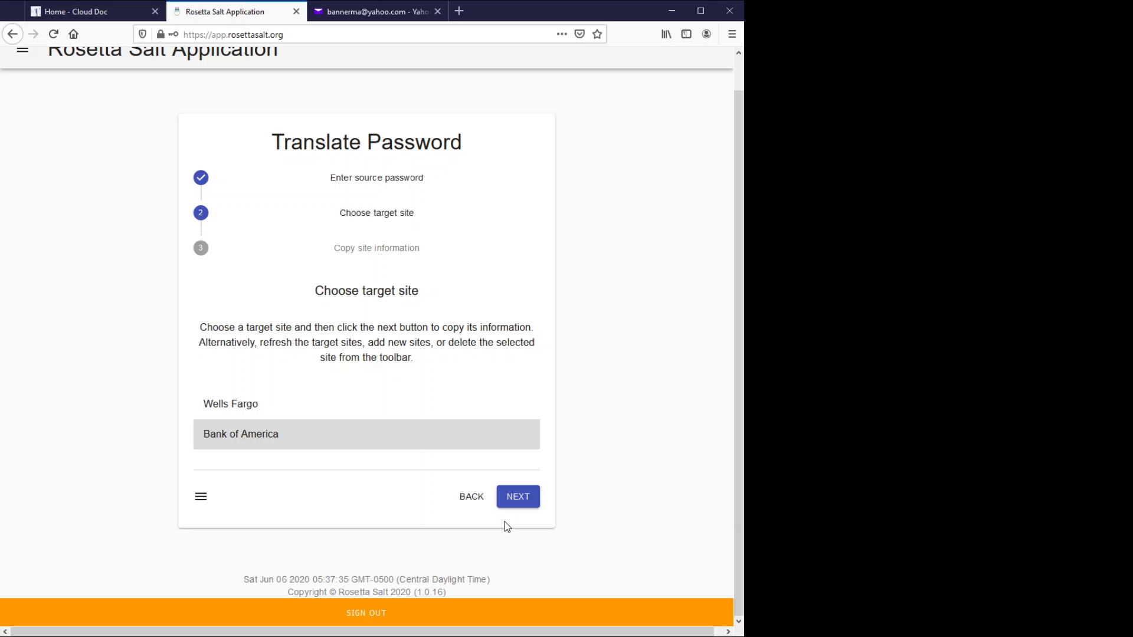
click(326, 446)
click(471, 498)
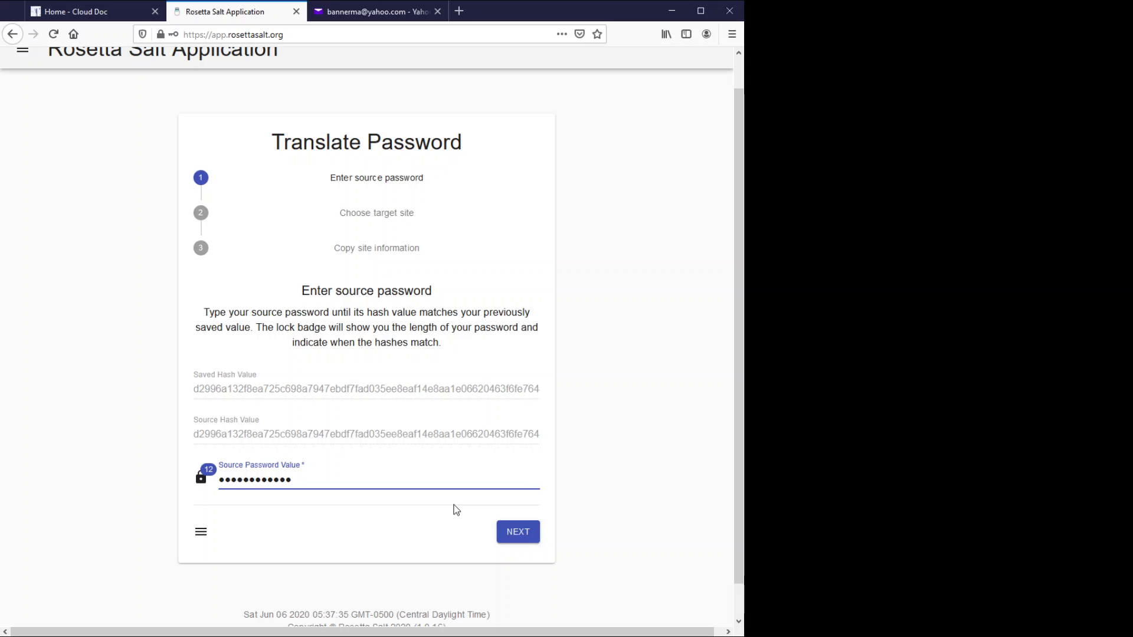
Advance to target sites, review the Wells Fargo site information, and return to the site list
click(511, 536)
click(334, 440)
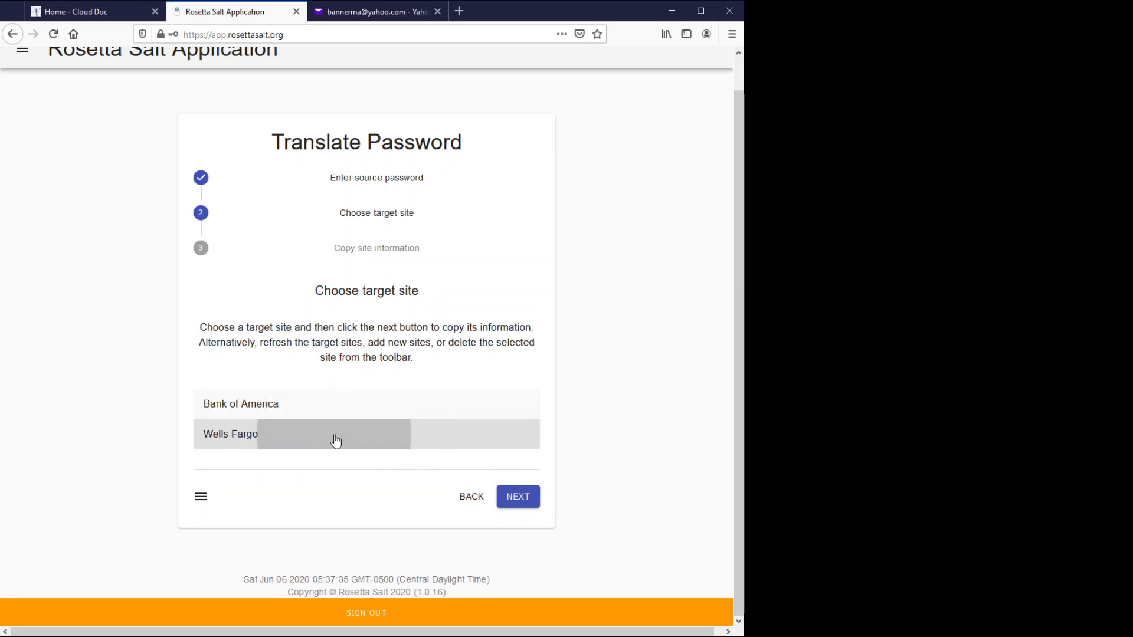
click(523, 500)
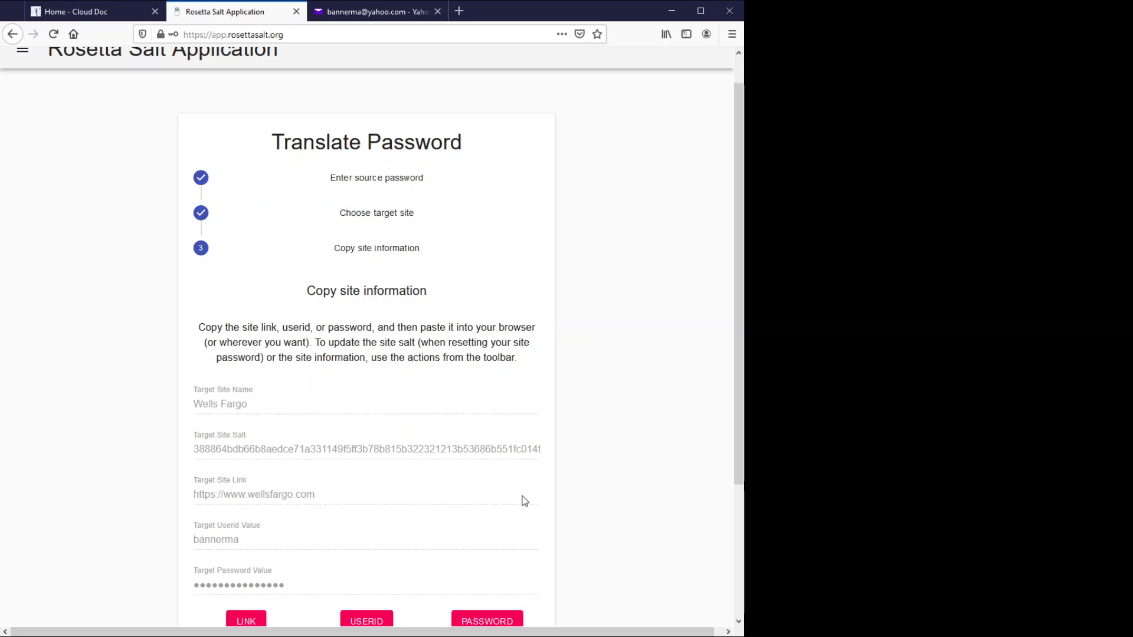
scroll(525, 501, down, 3)
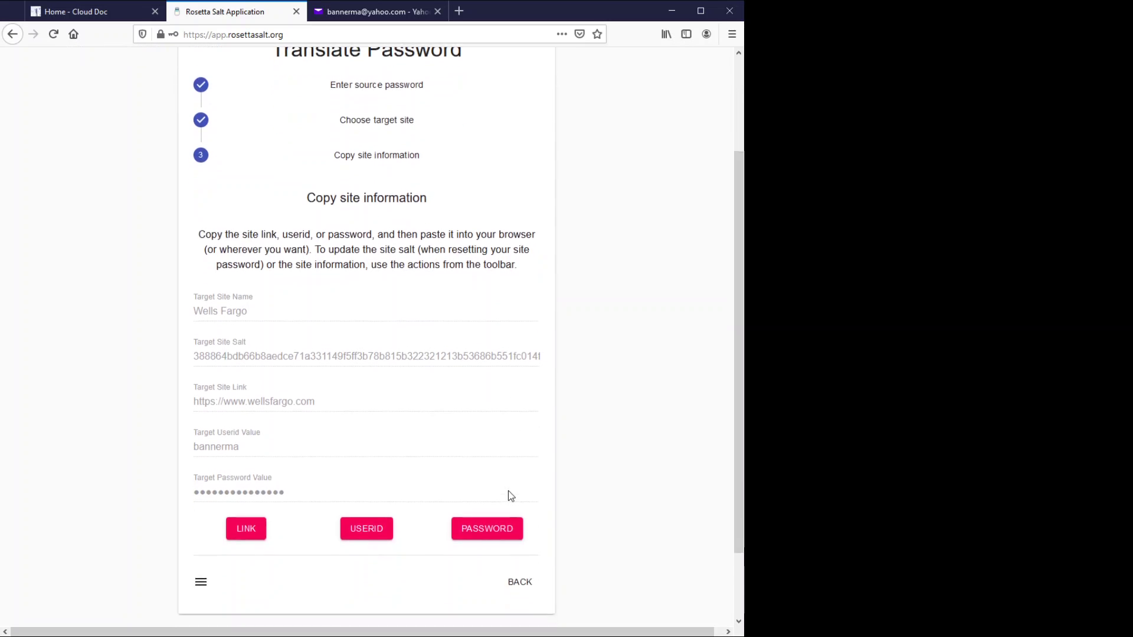
click(522, 543)
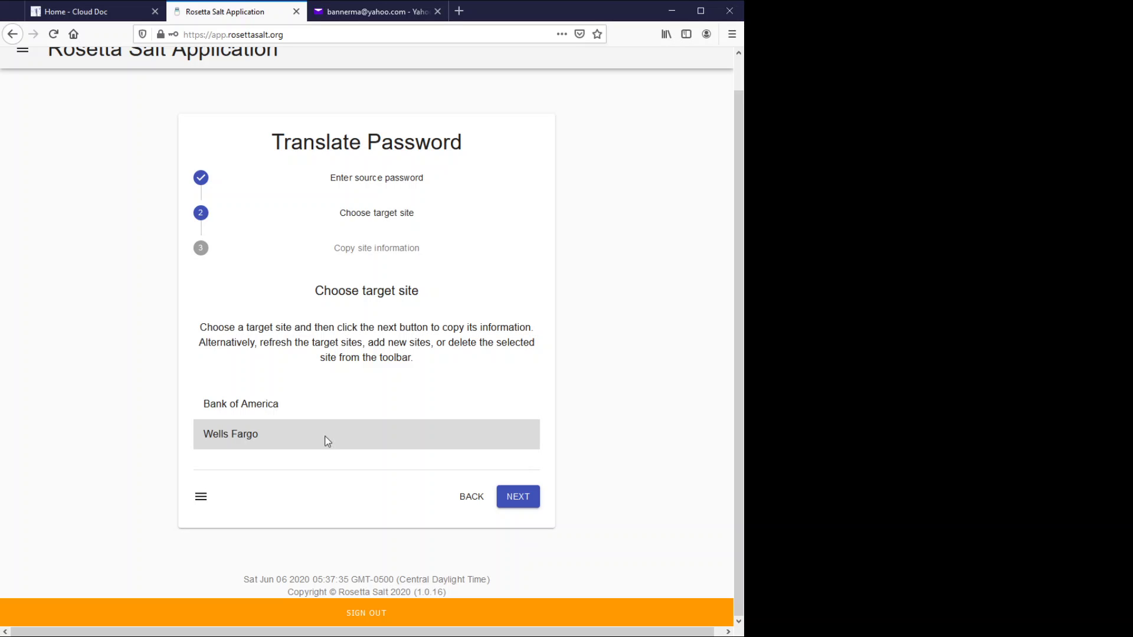
Review the Bank of America site information and return to Choose target site
click(289, 412)
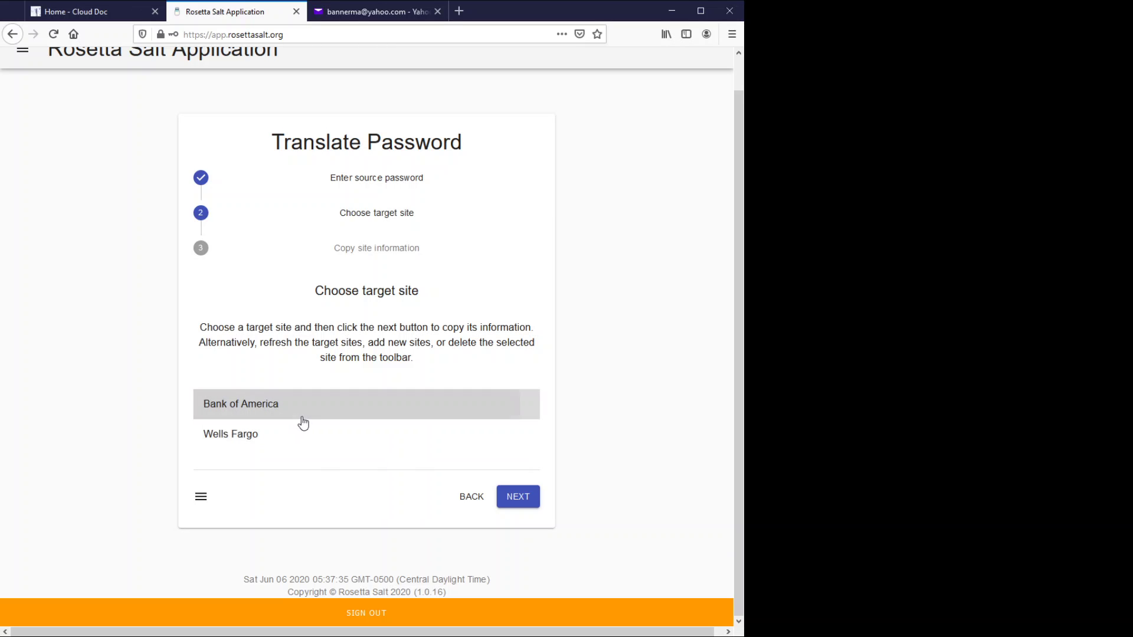
click(510, 497)
scroll(512, 500, down, 3)
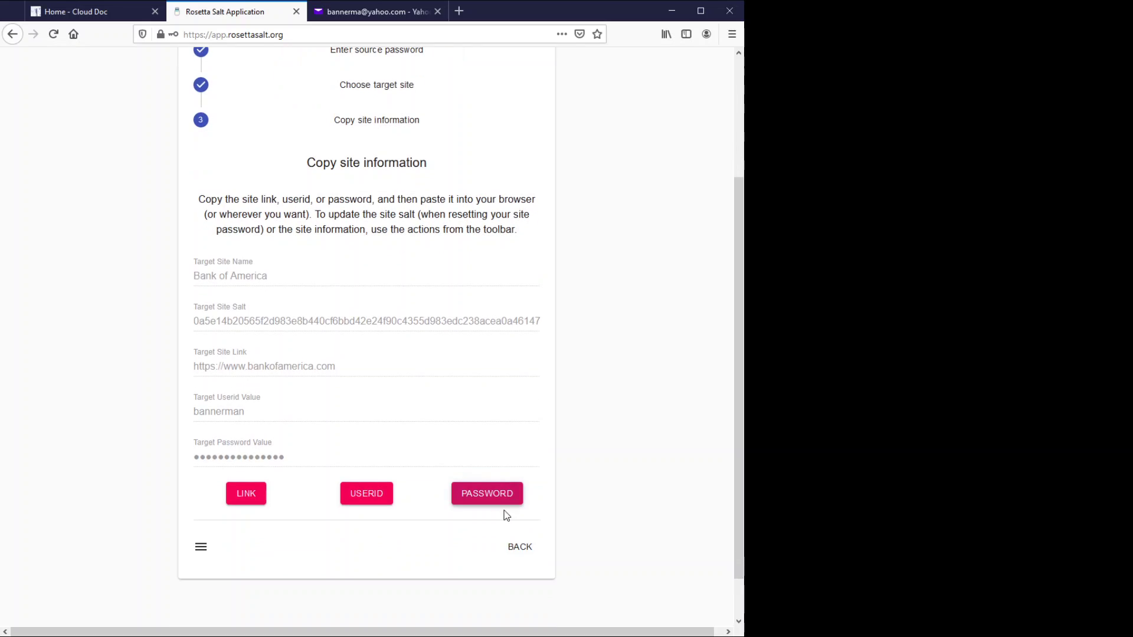
click(520, 548)
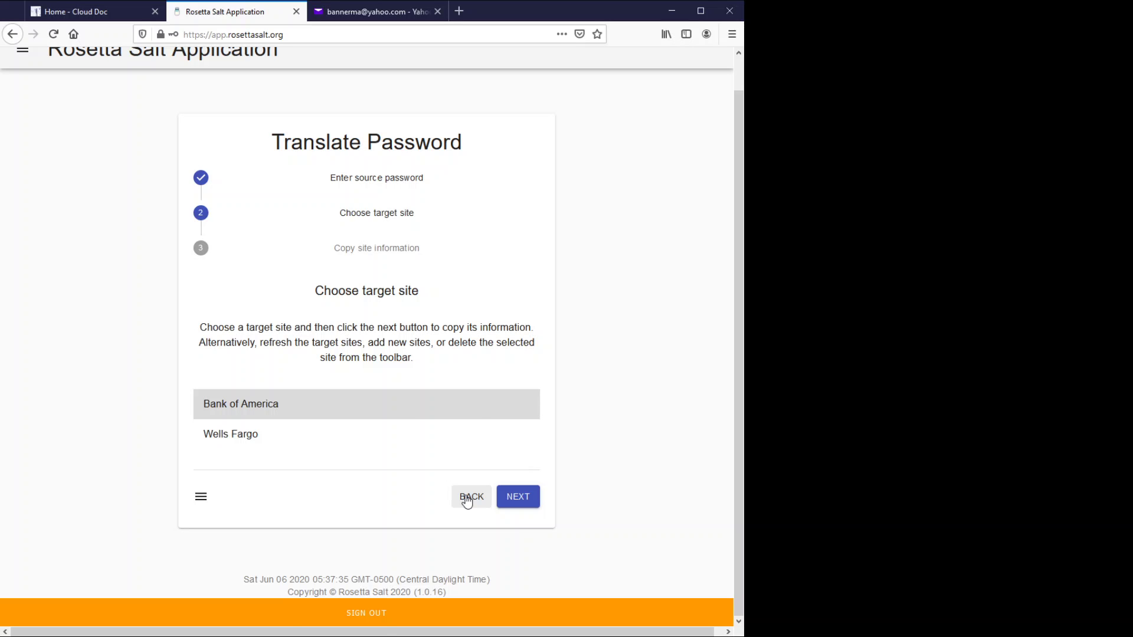
Return to step 1, delete one character from the source password, and open the hamburger menu
click(467, 500)
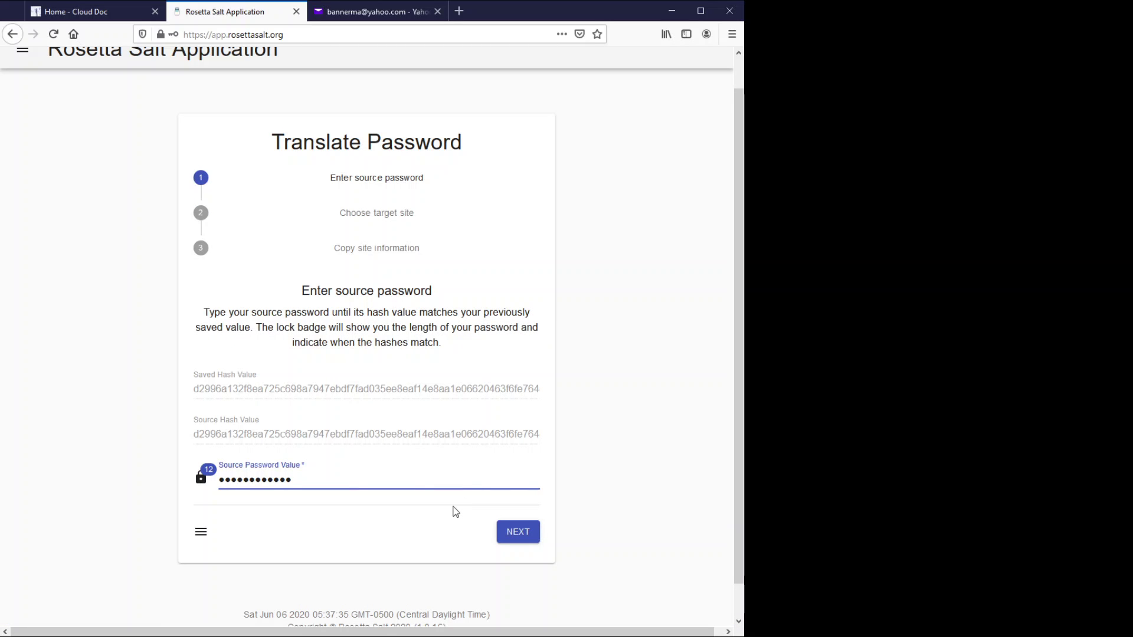
key(BackSpace)
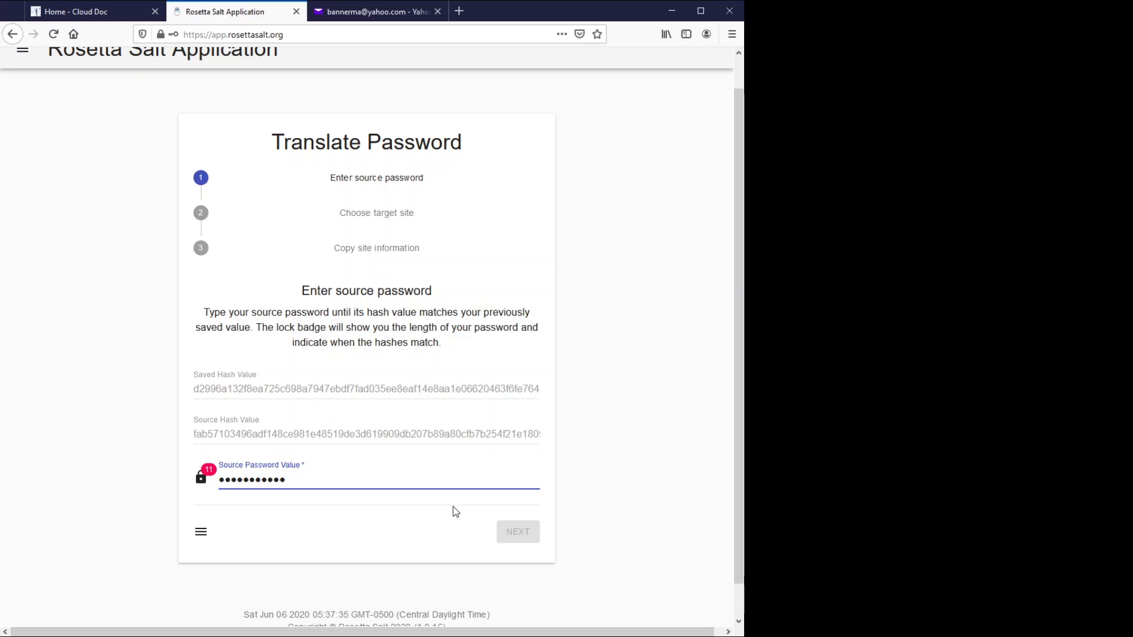
scroll(155, 281, up, 1)
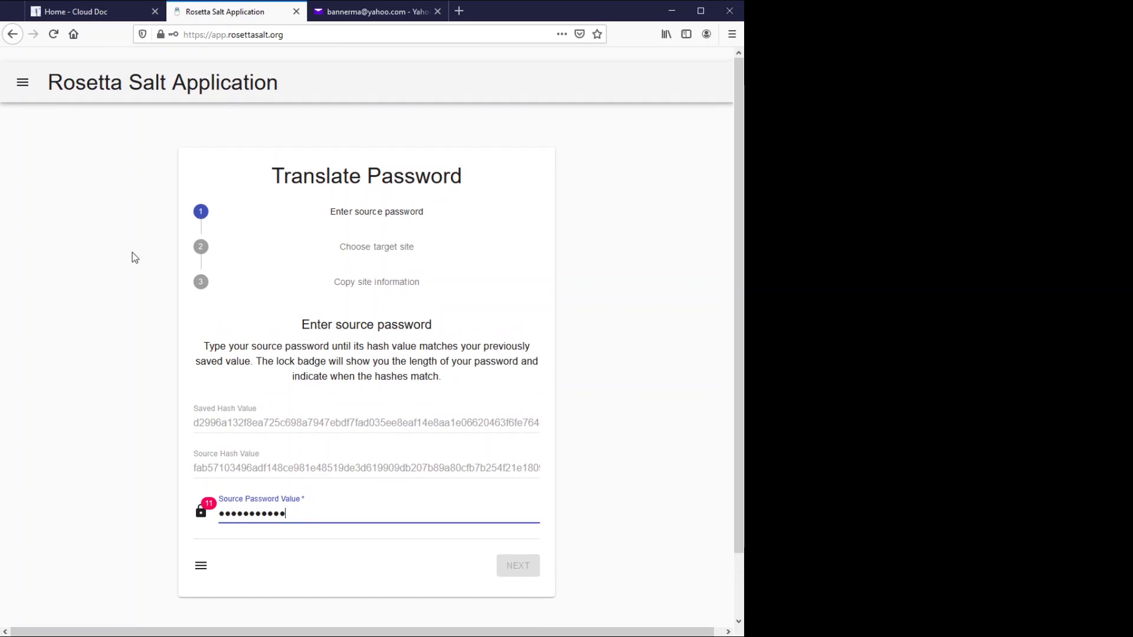
click(23, 89)
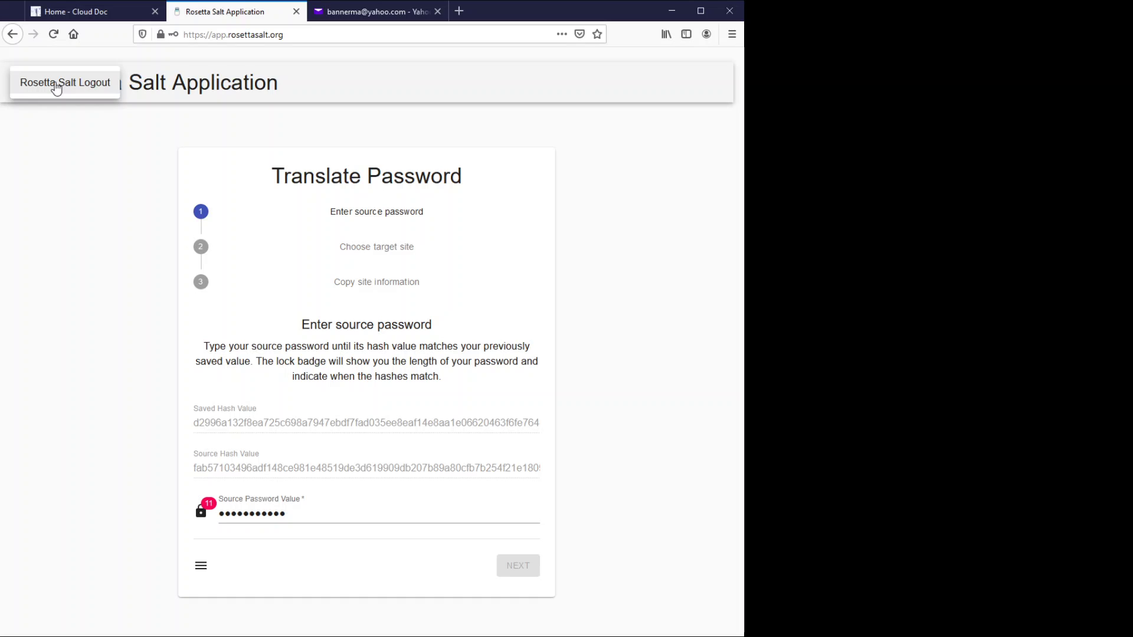
Log out of Rosetta Salt, go back a page, and submit the token request to the shown email address
click(57, 85)
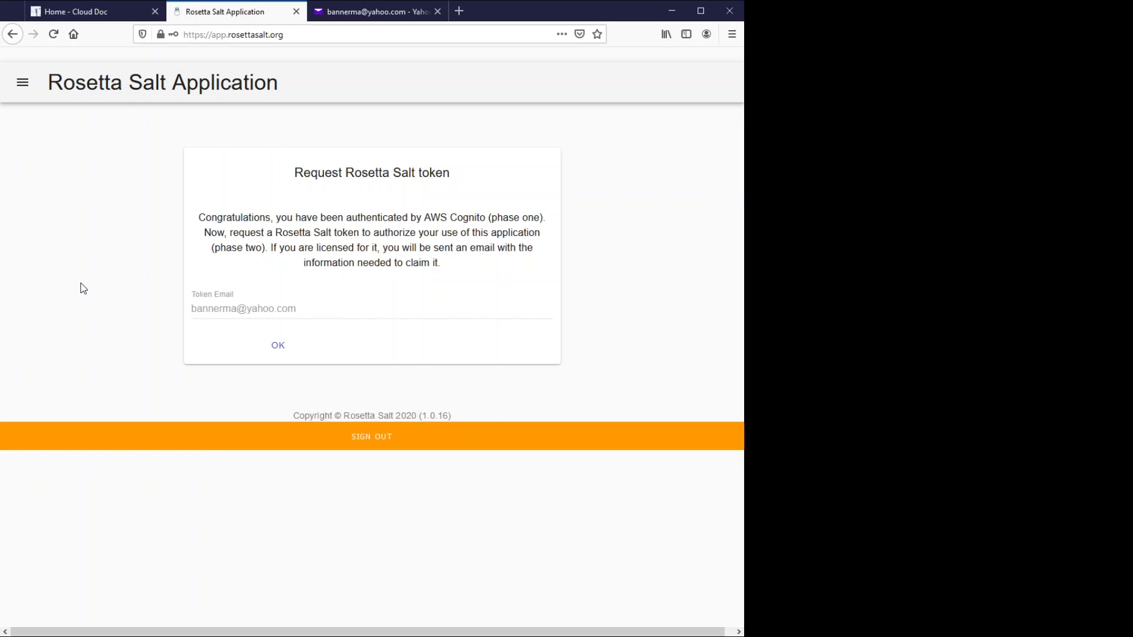
click(12, 35)
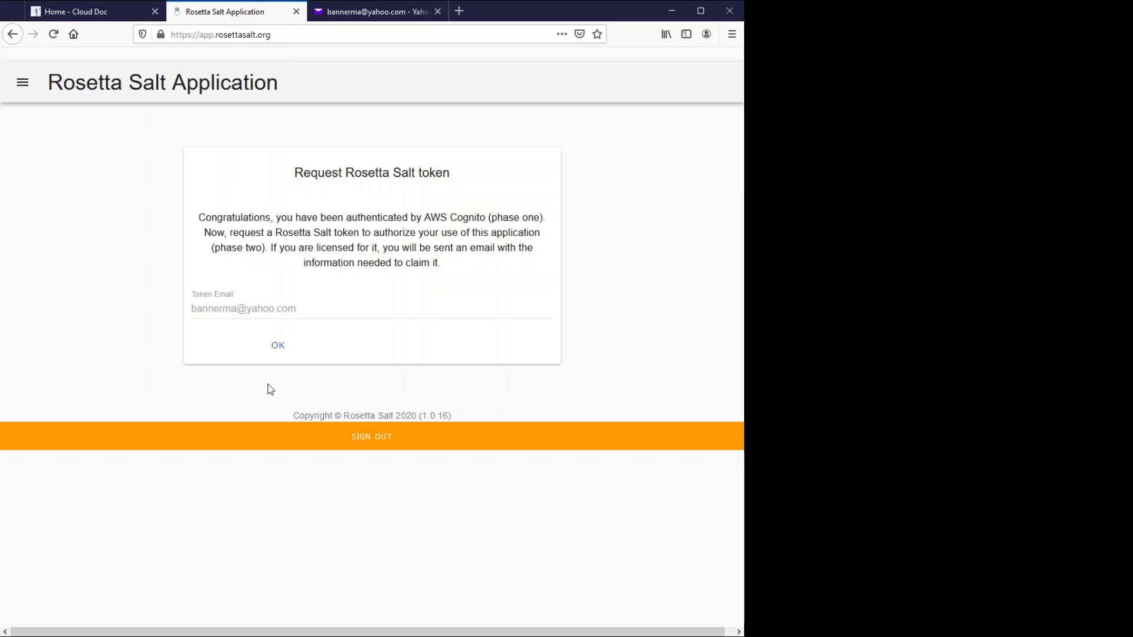
click(283, 354)
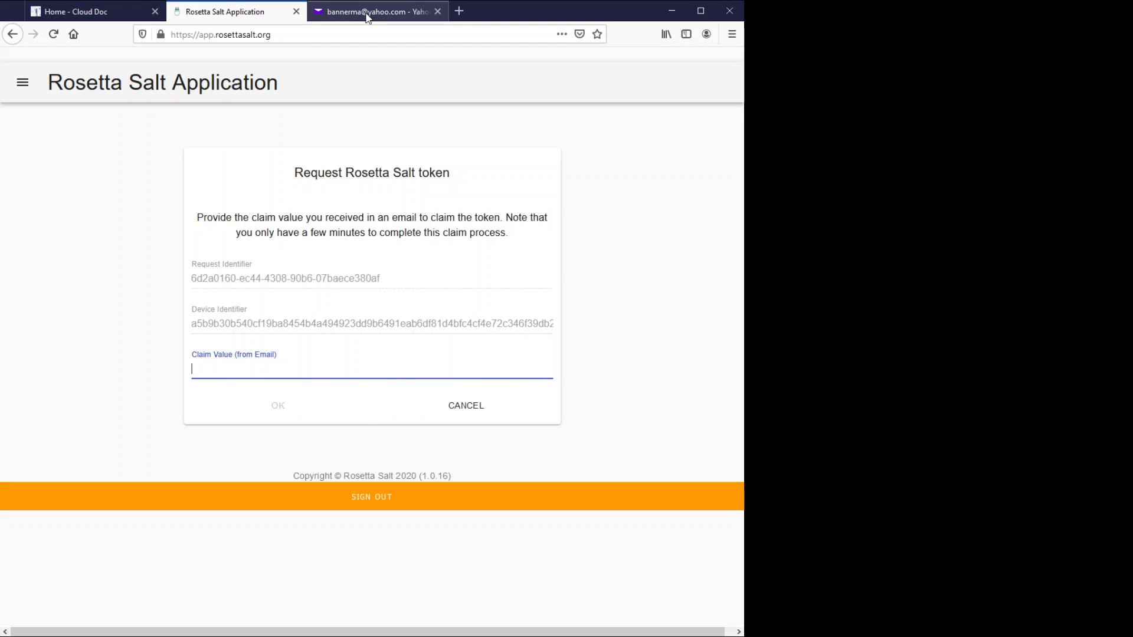
Open the noreply Rosetta Salt token email in the Yahoo inbox and select its claim code
click(367, 16)
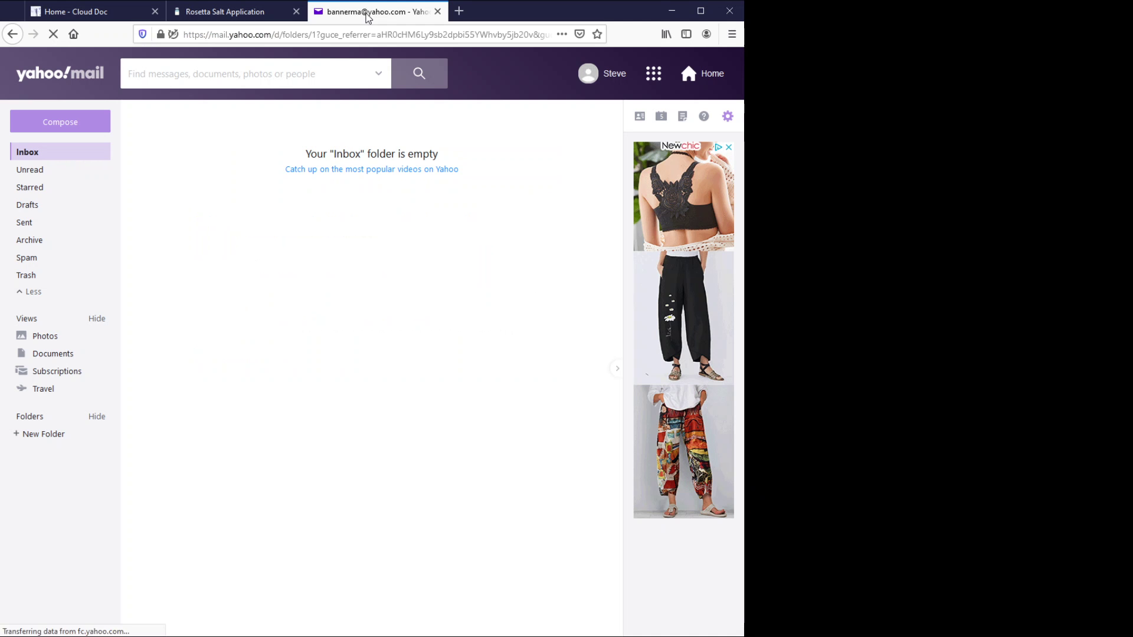
click(60, 155)
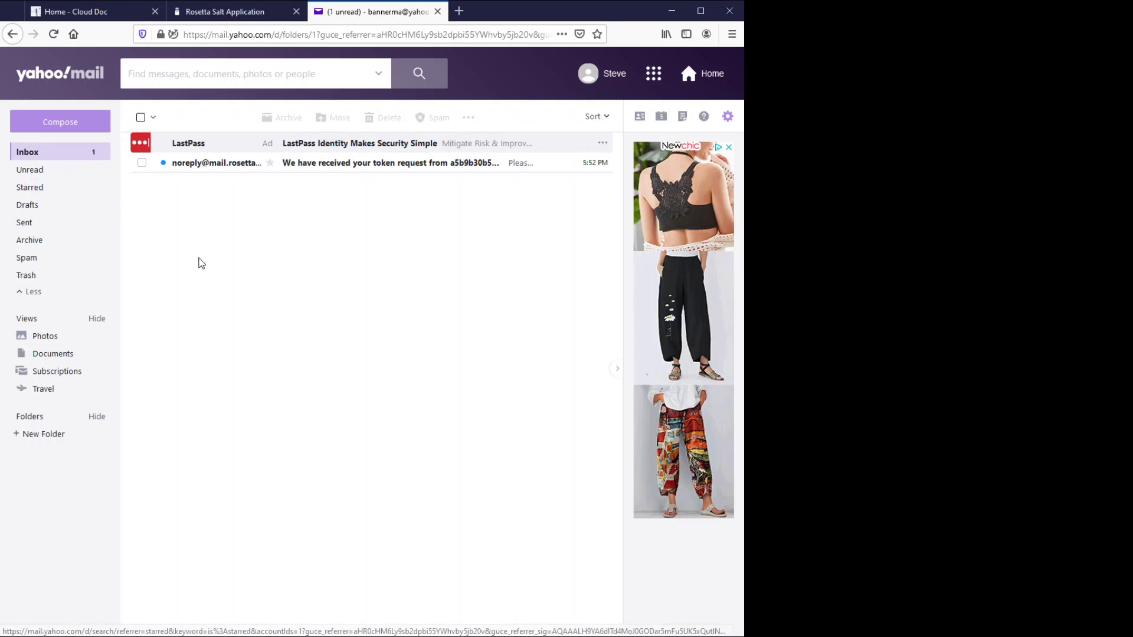
click(322, 170)
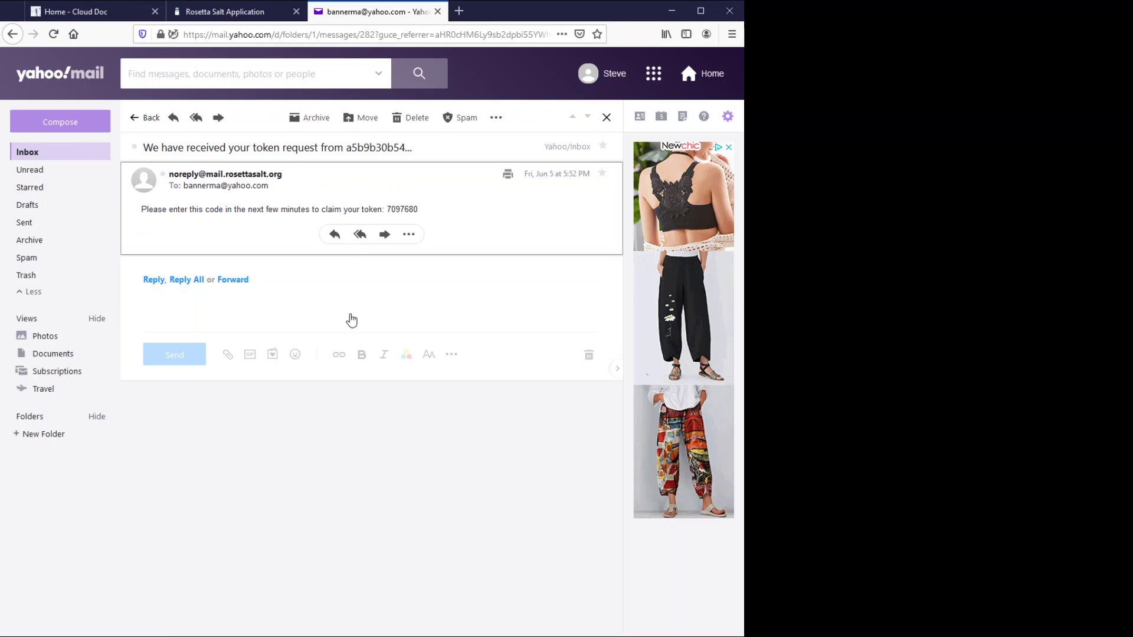
double_click(400, 211)
key(ctrl+c)
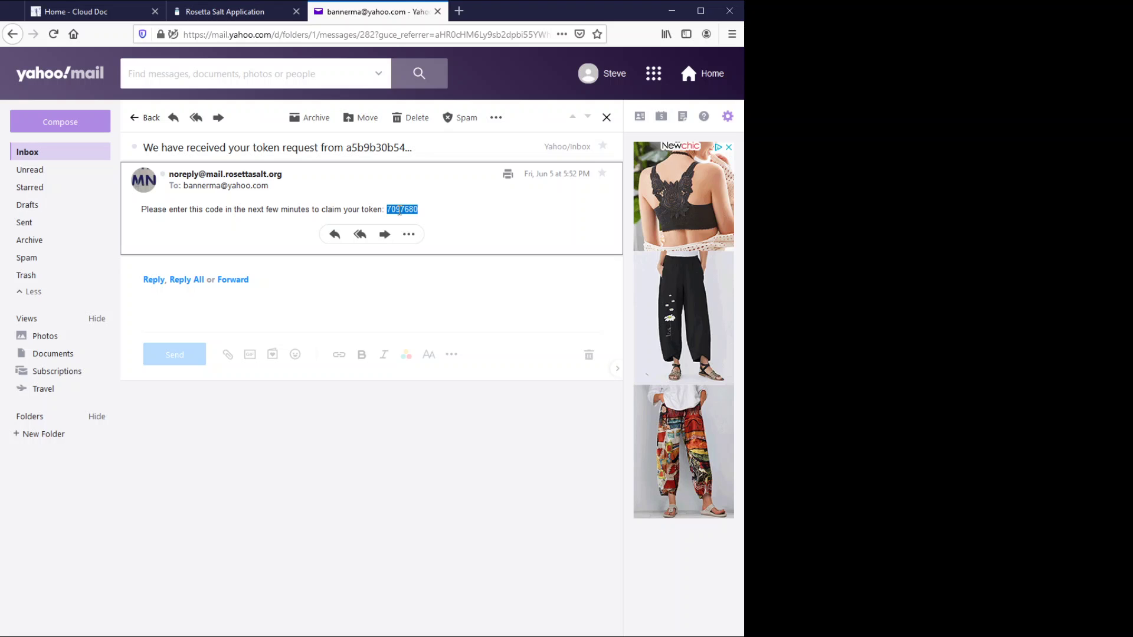
Paste the emailed code into Claim Value and claim the token
click(228, 12)
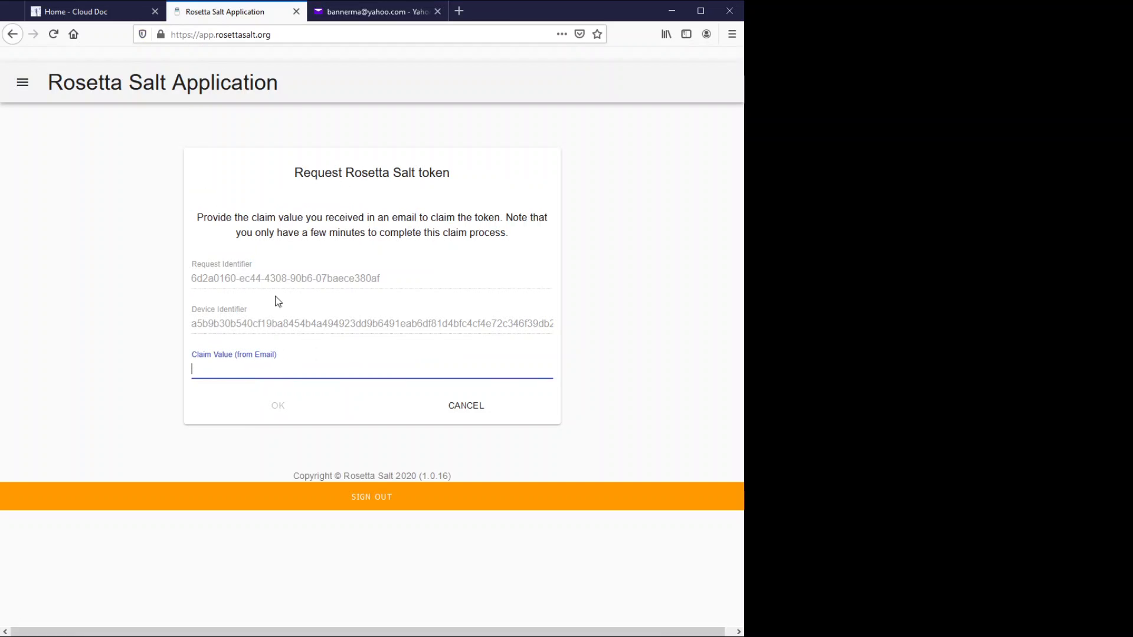
key(ctrl+v)
click(278, 406)
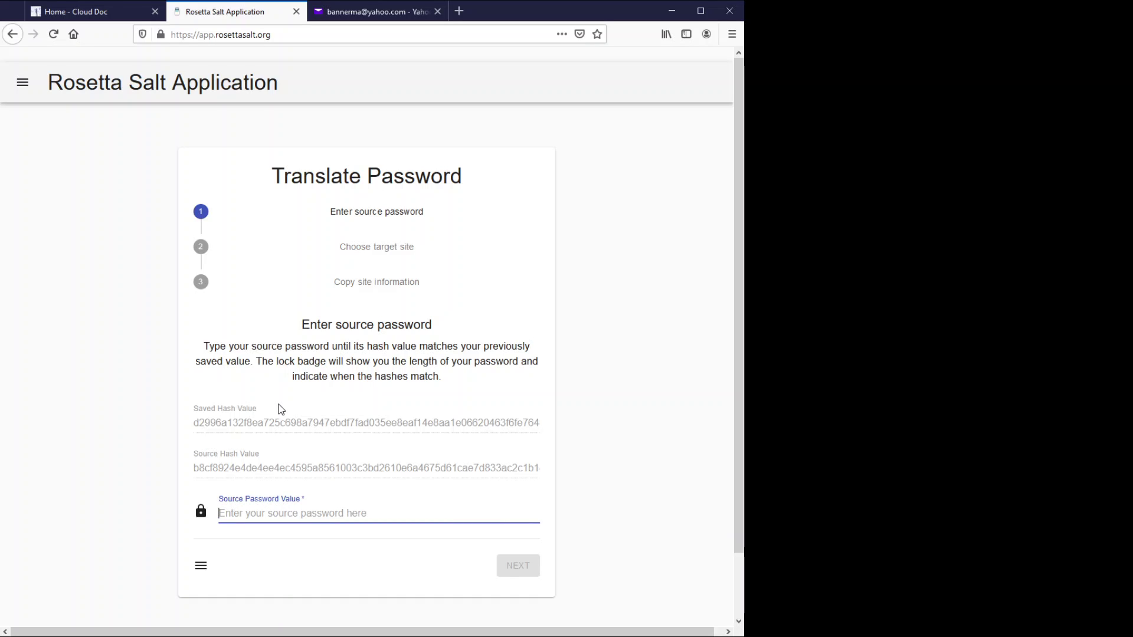
Enter the 12-character source password, correcting a mistyped first attempt
text(****)
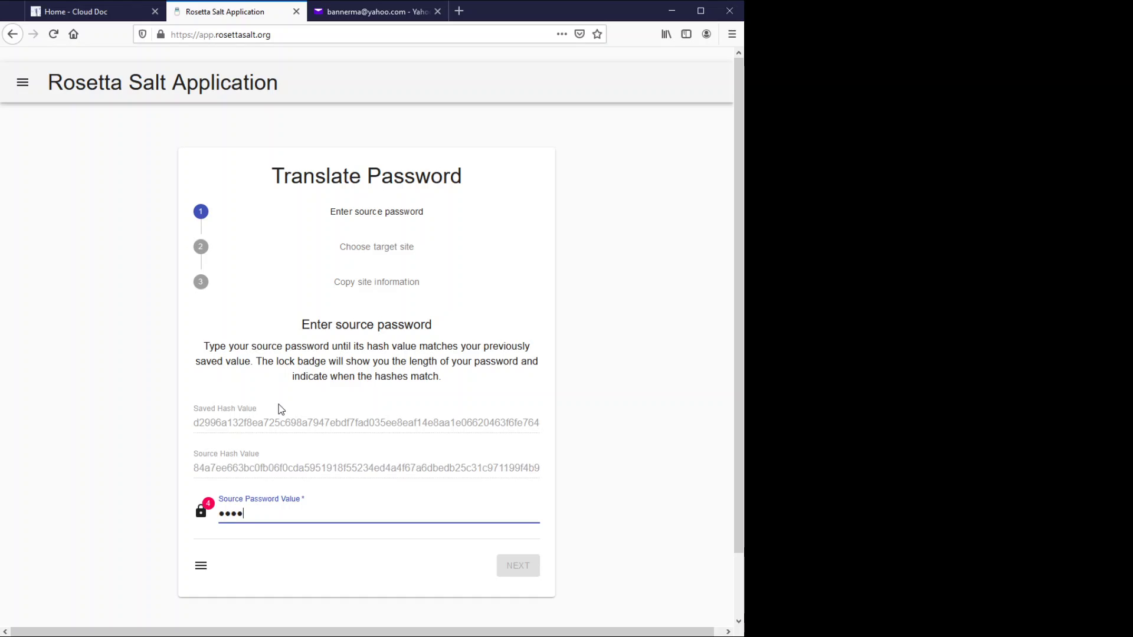
text(*)
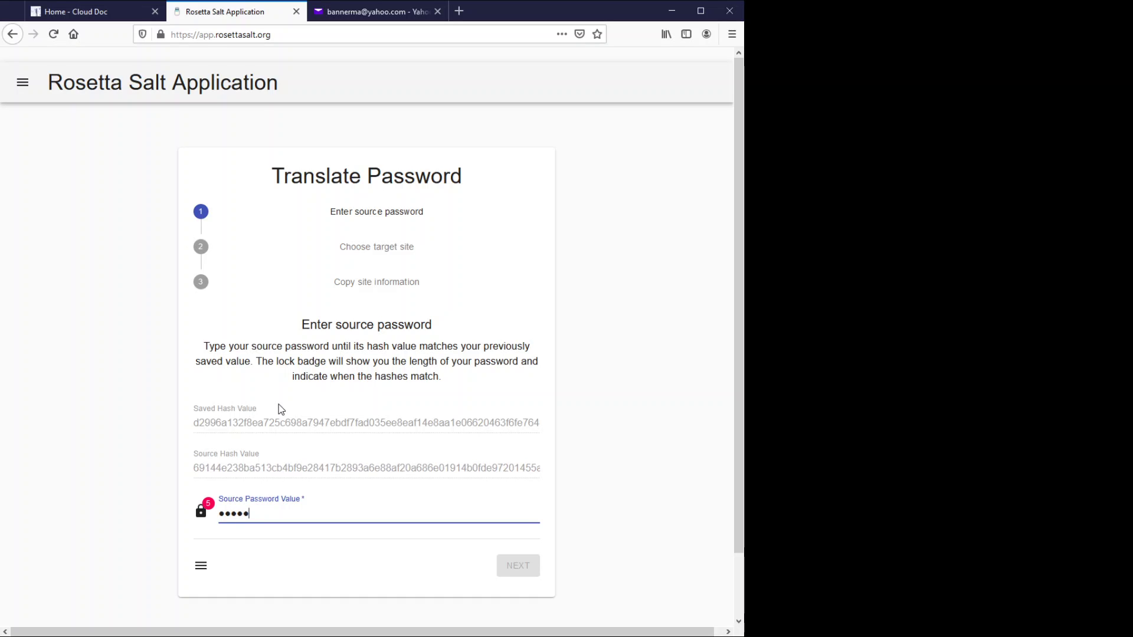
text(*)
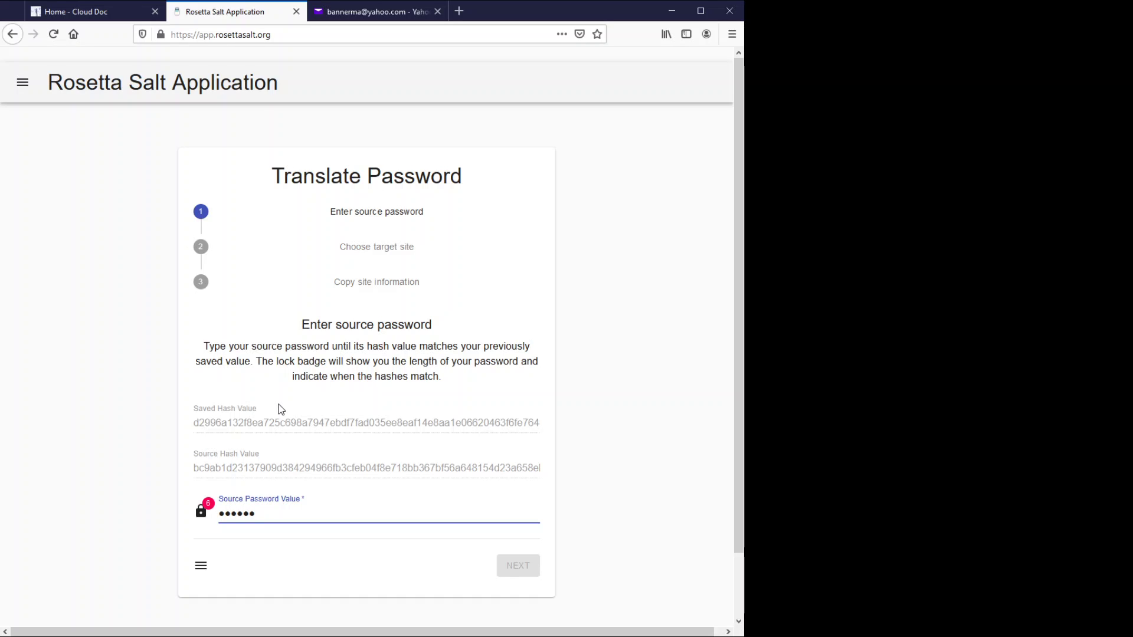
key(BackSpace)
key(BackSpace)
key(BackSpace)
key(BackSpace)
key(BackSpace)
key(BackSpace)
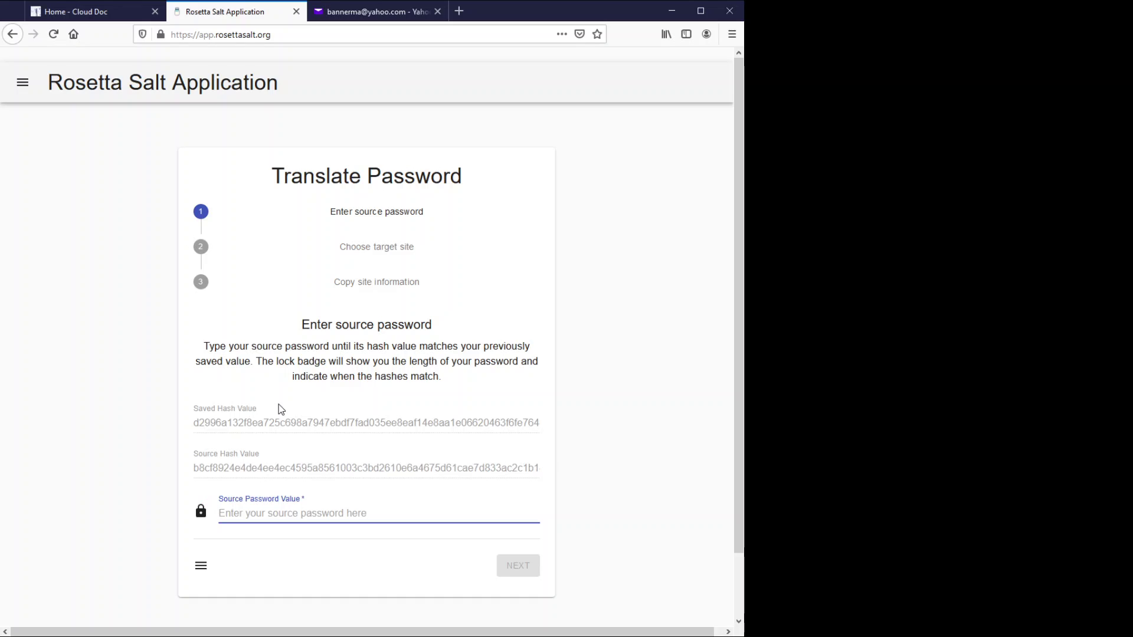
text(*****)
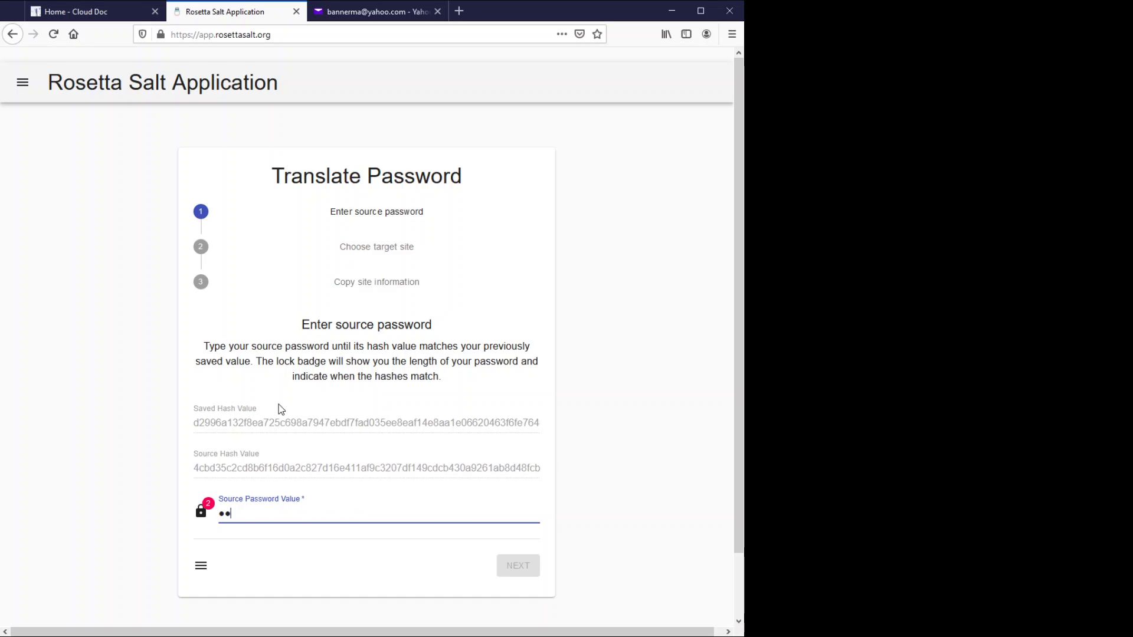
text(******)
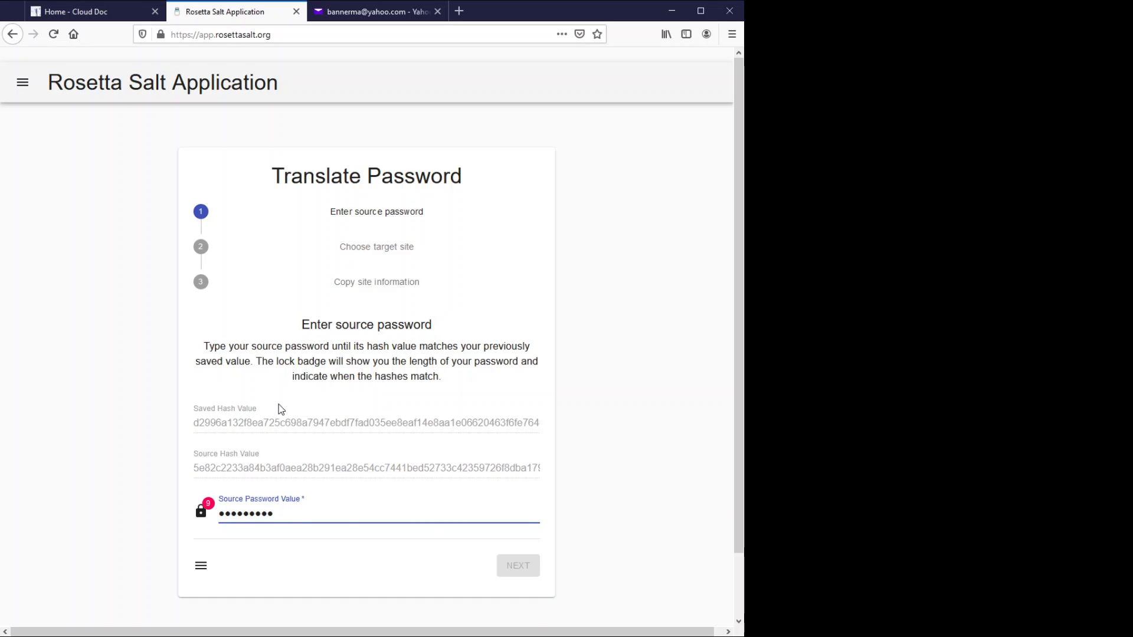
text(*)
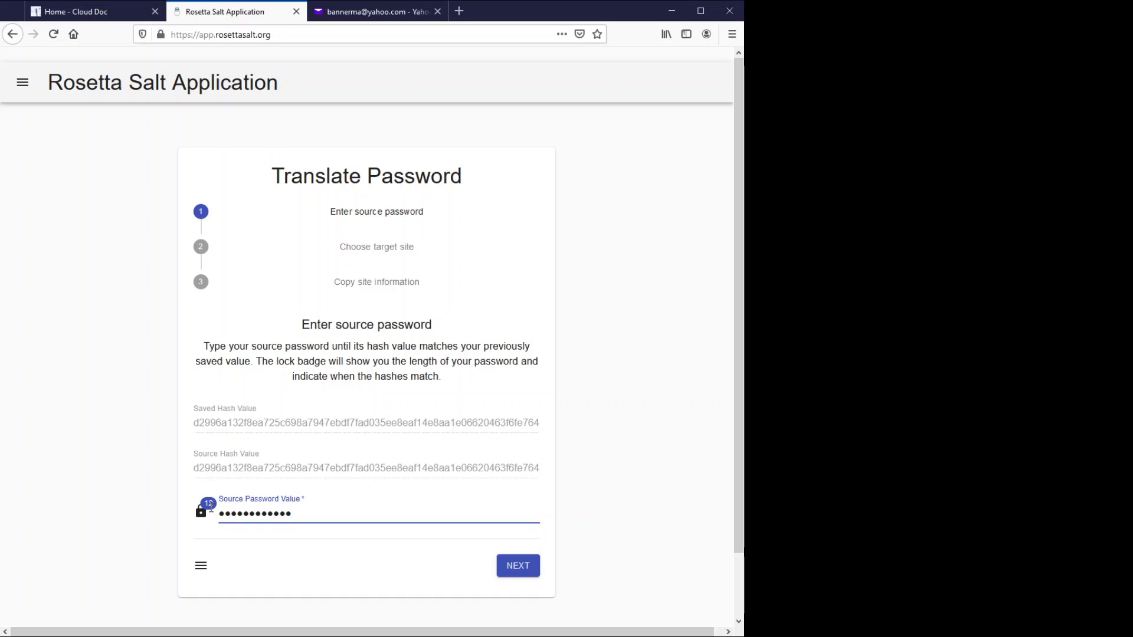
click(520, 568)
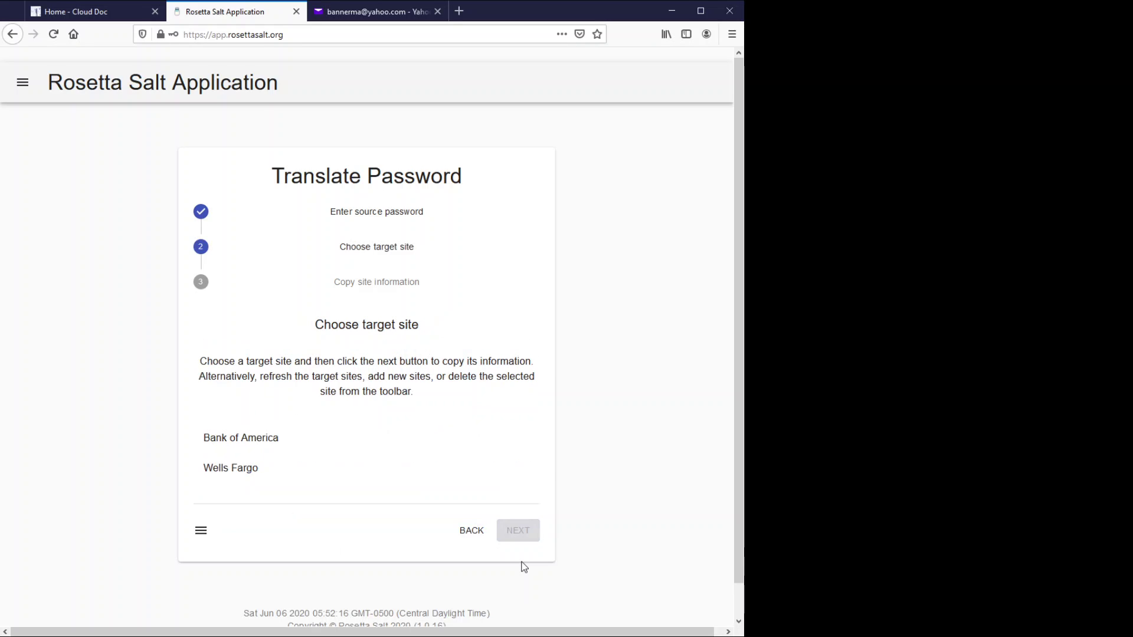
click(471, 531)
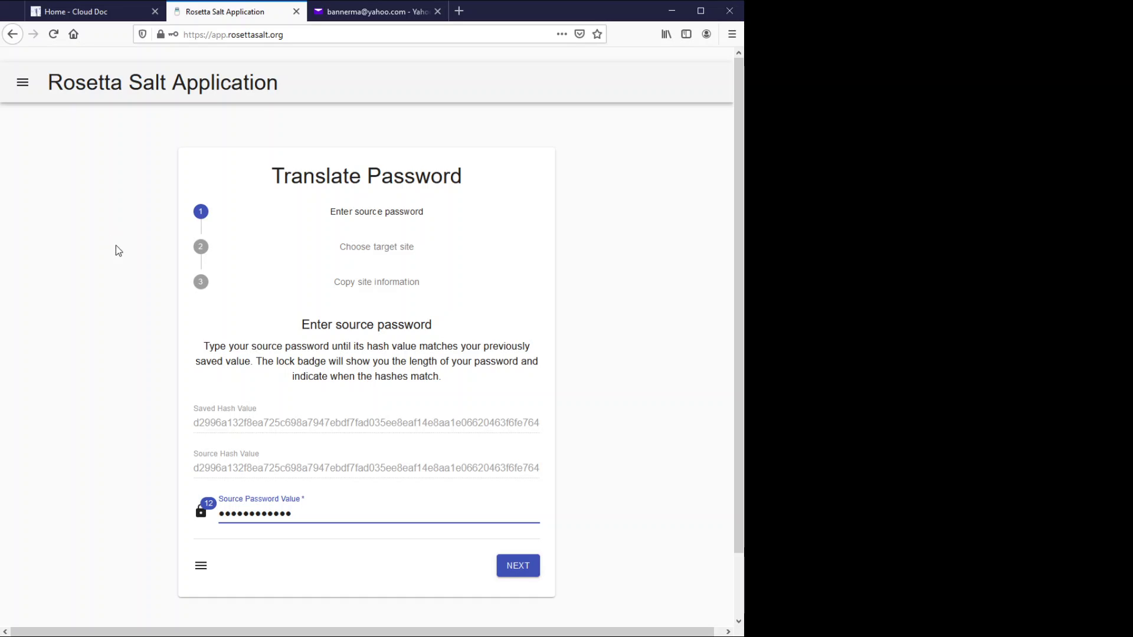
click(22, 85)
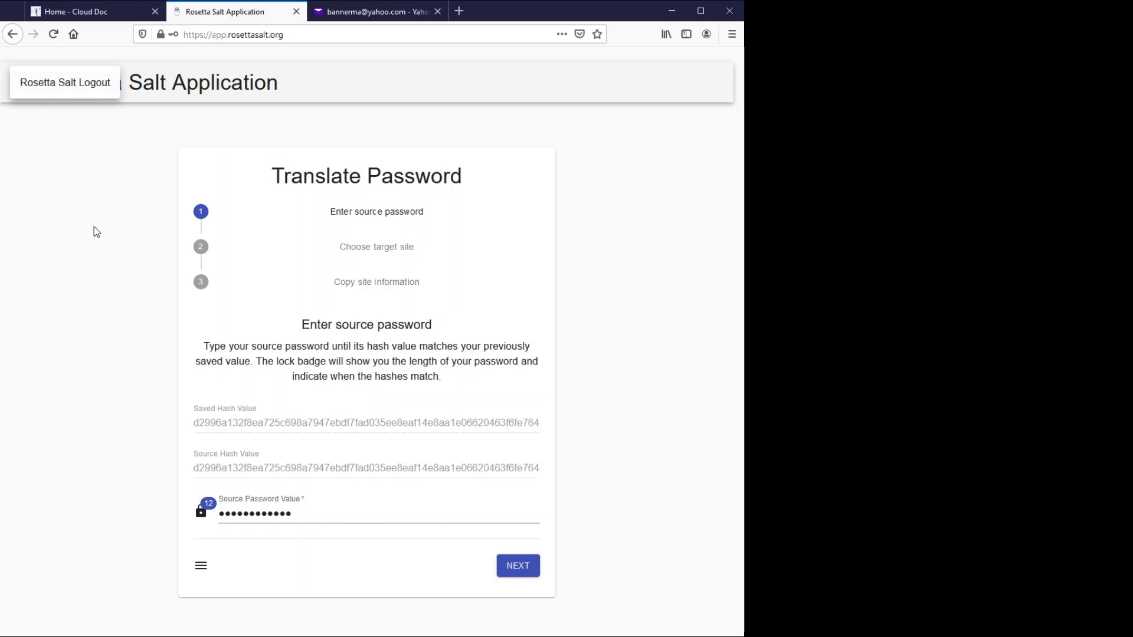
click(131, 298)
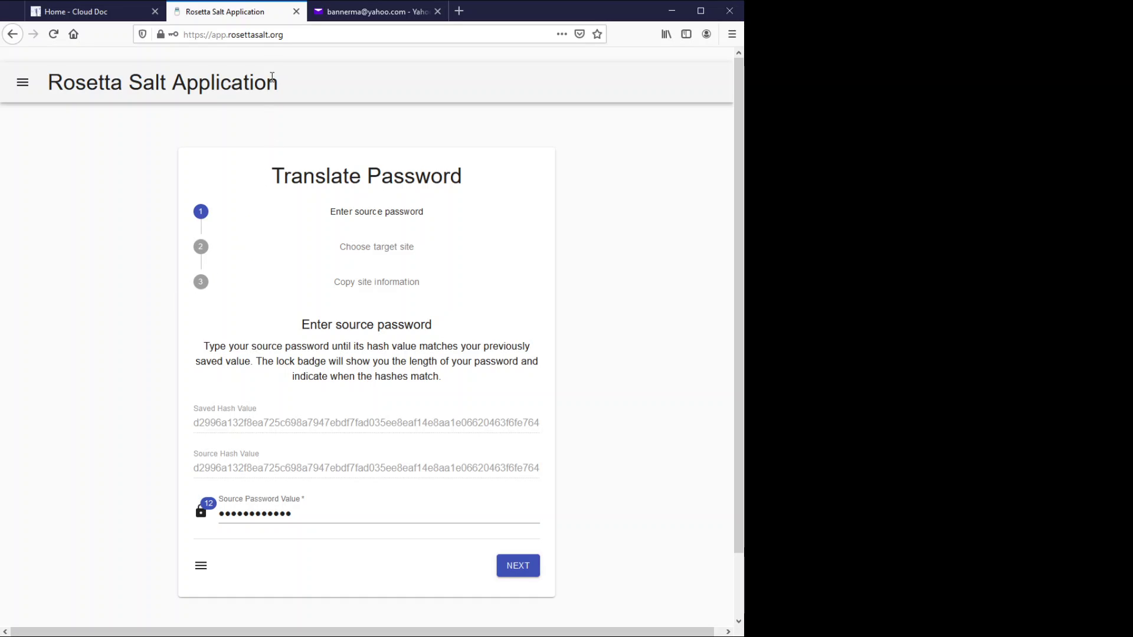
Close the Rosetta Salt tab and reload the Rosetta Salt Application in a new tab via 'app.rose'
click(296, 12)
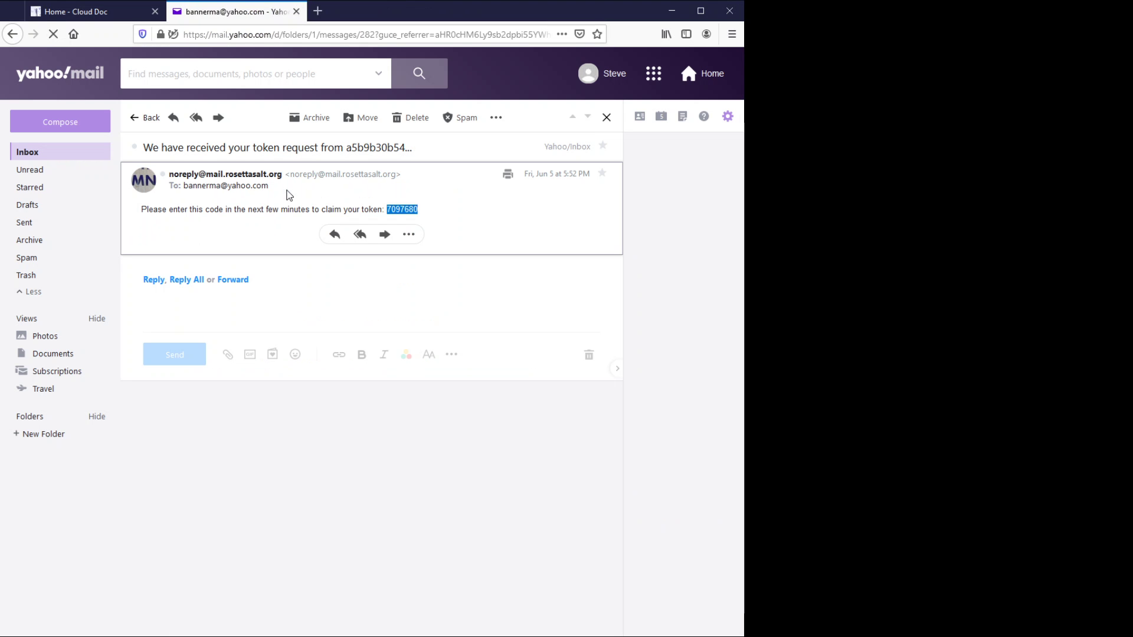
click(318, 11)
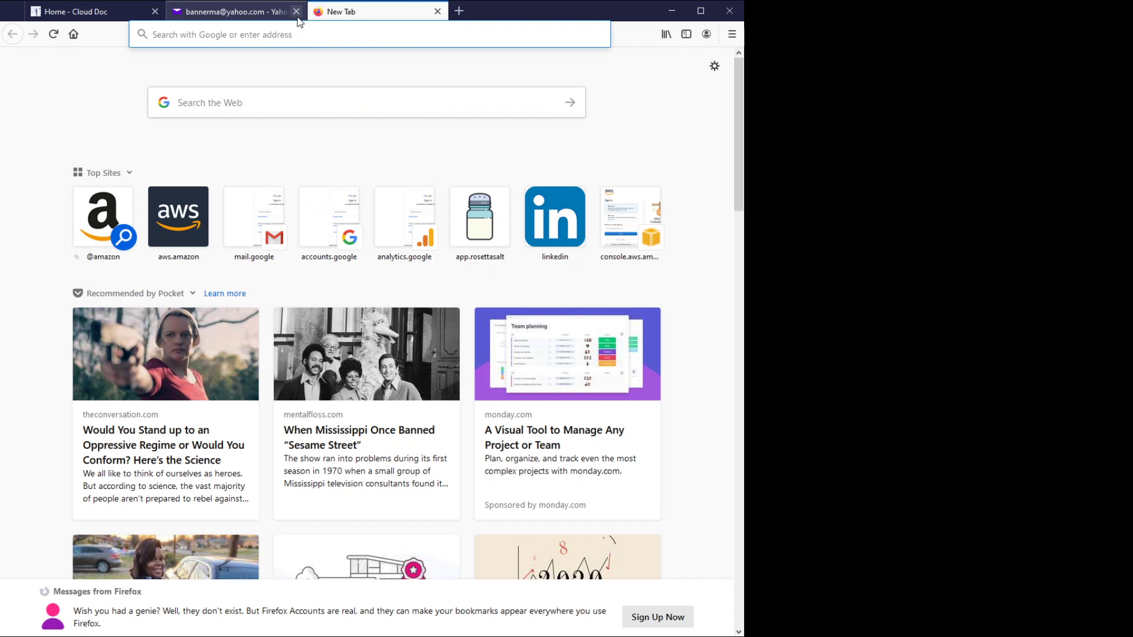
text(ap)
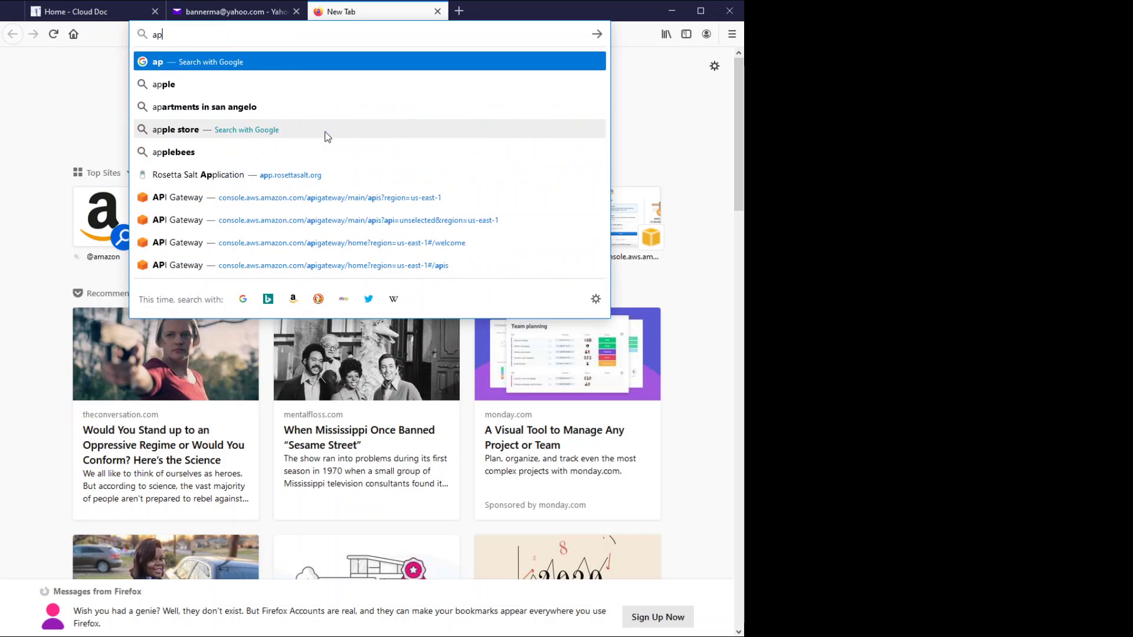
text(p.rose)
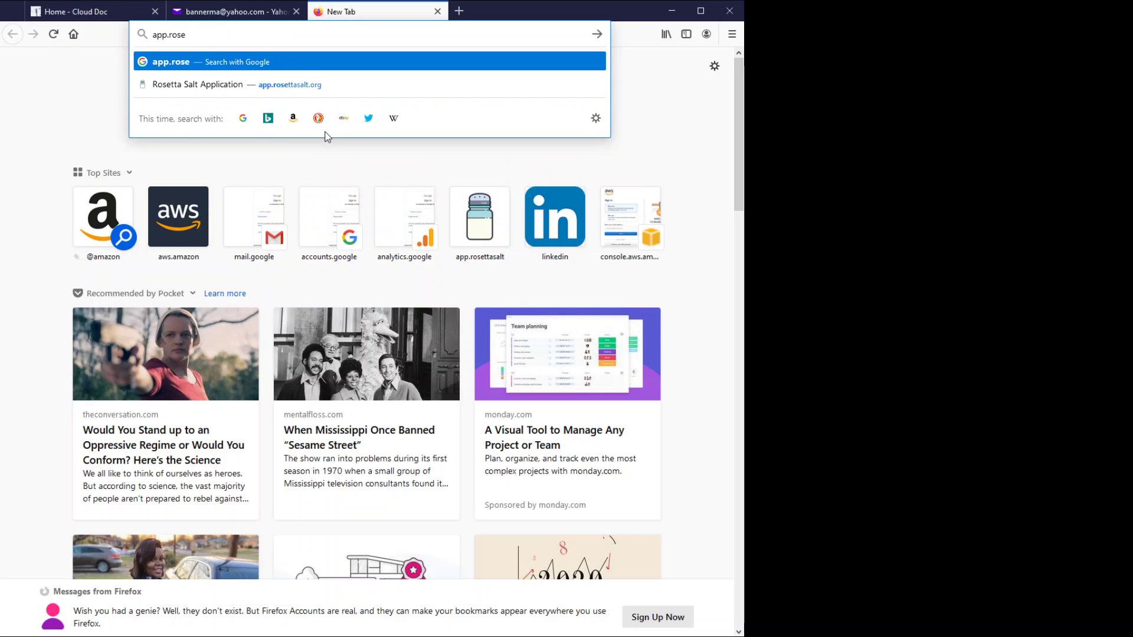
key(Down)
key(Return)
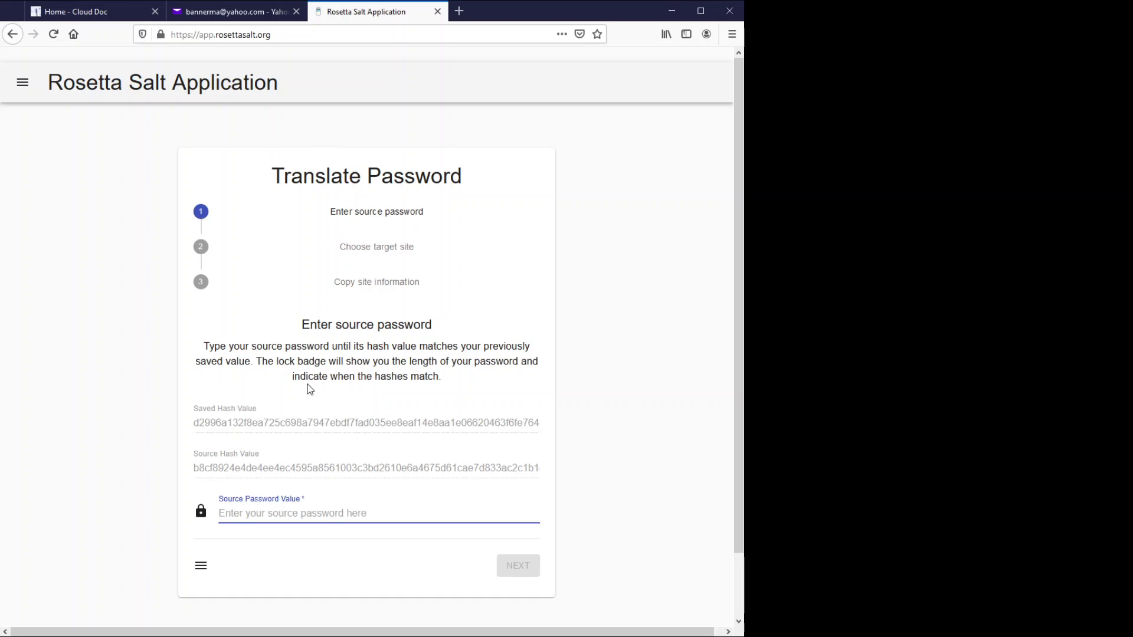
Clear the partly typed source password field and open the application menu
text(pass)
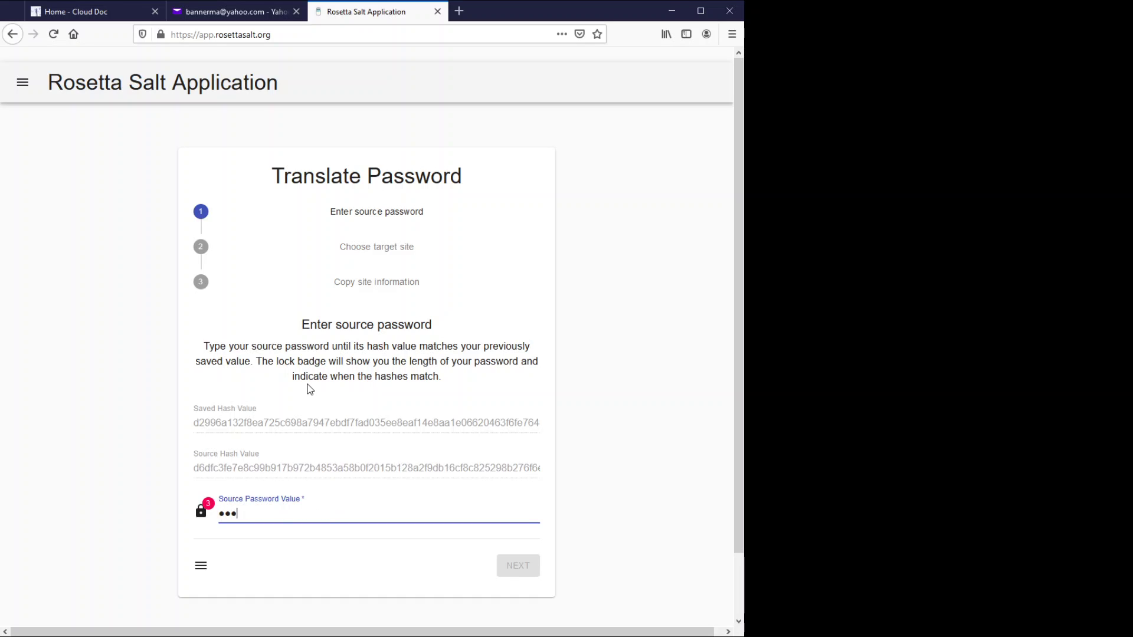
key(BackSpace)
key(BackSpace)
key(BackSpace)
key(BackSpace)
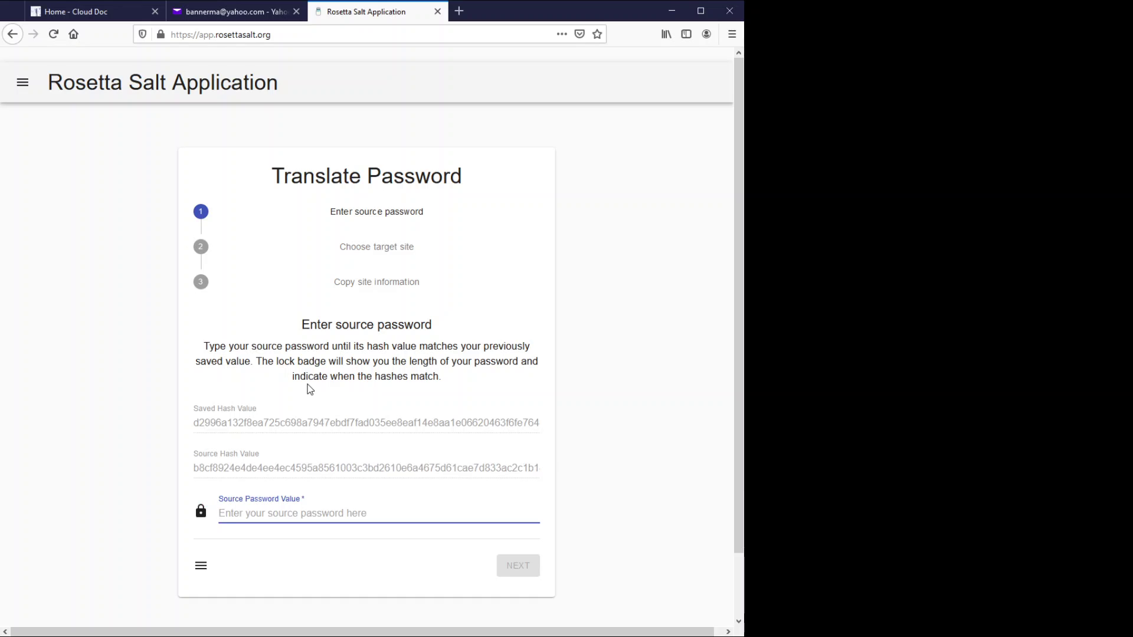
click(123, 309)
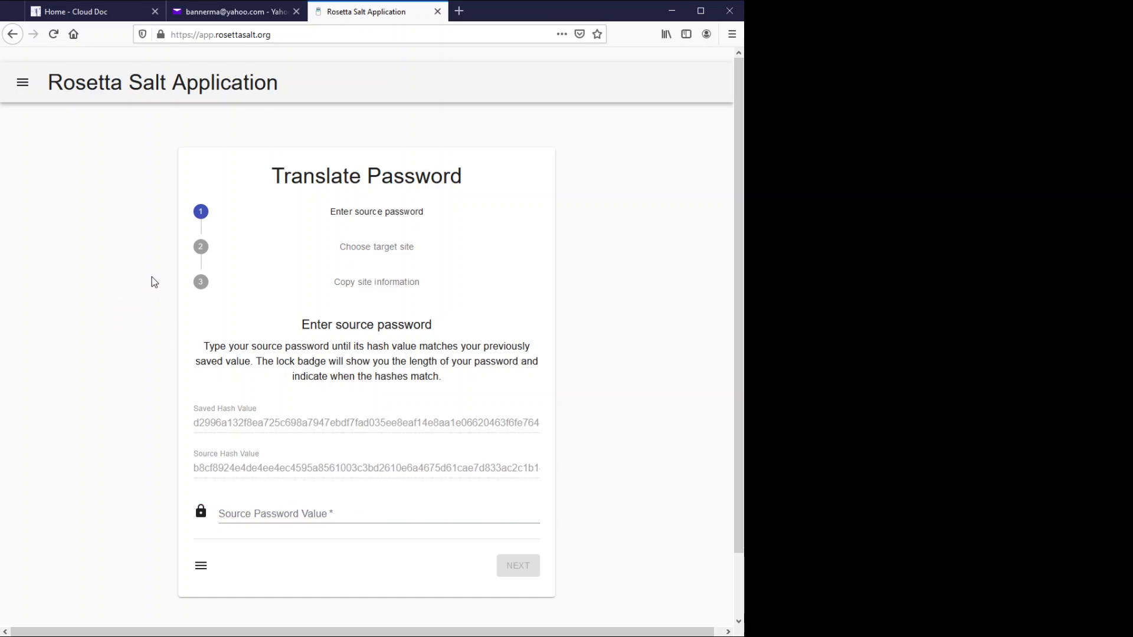
click(33, 92)
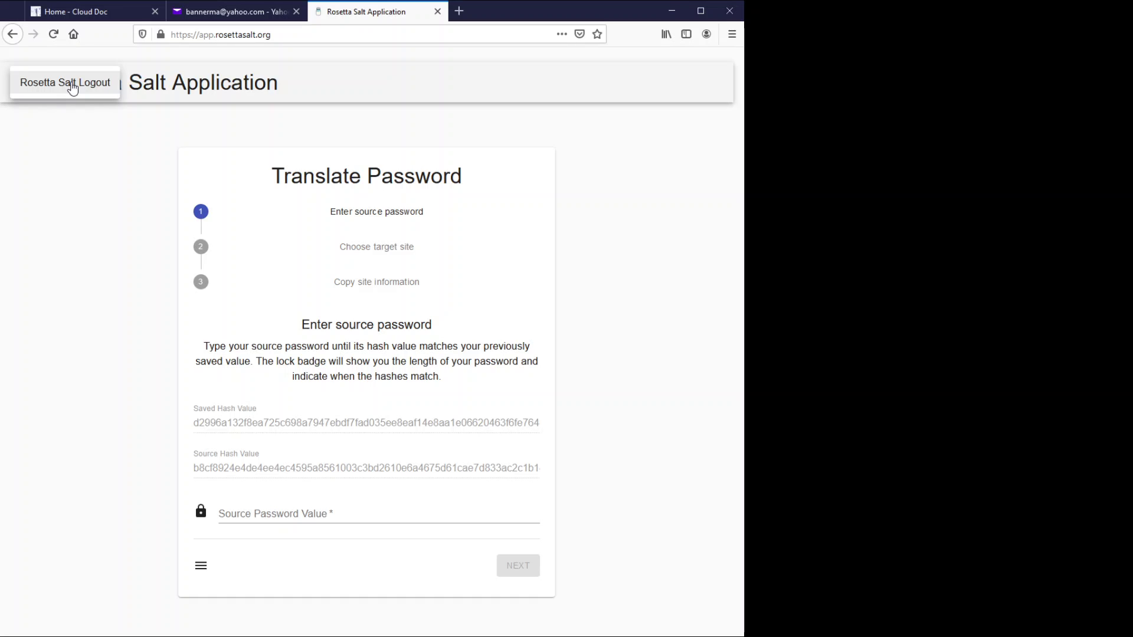
Pick 'Rosetta Salt' from the application menu
click(72, 88)
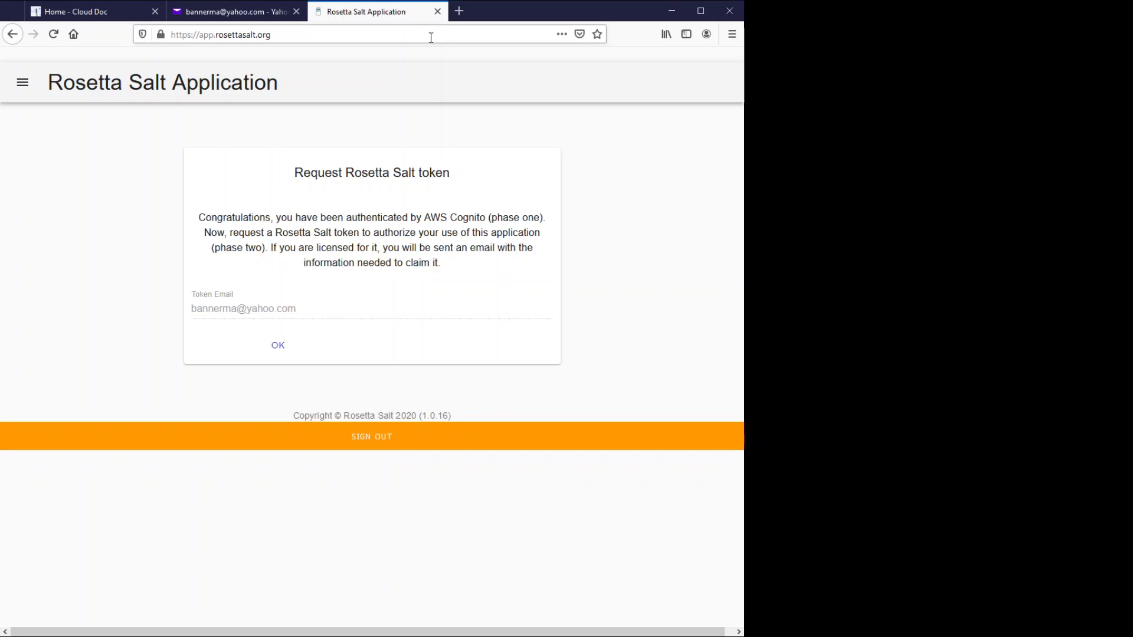
Close the Rosetta Salt tab and reopen app.rosettasalt.org in a new tab from the 'app.ro' suggestion
click(437, 12)
click(317, 11)
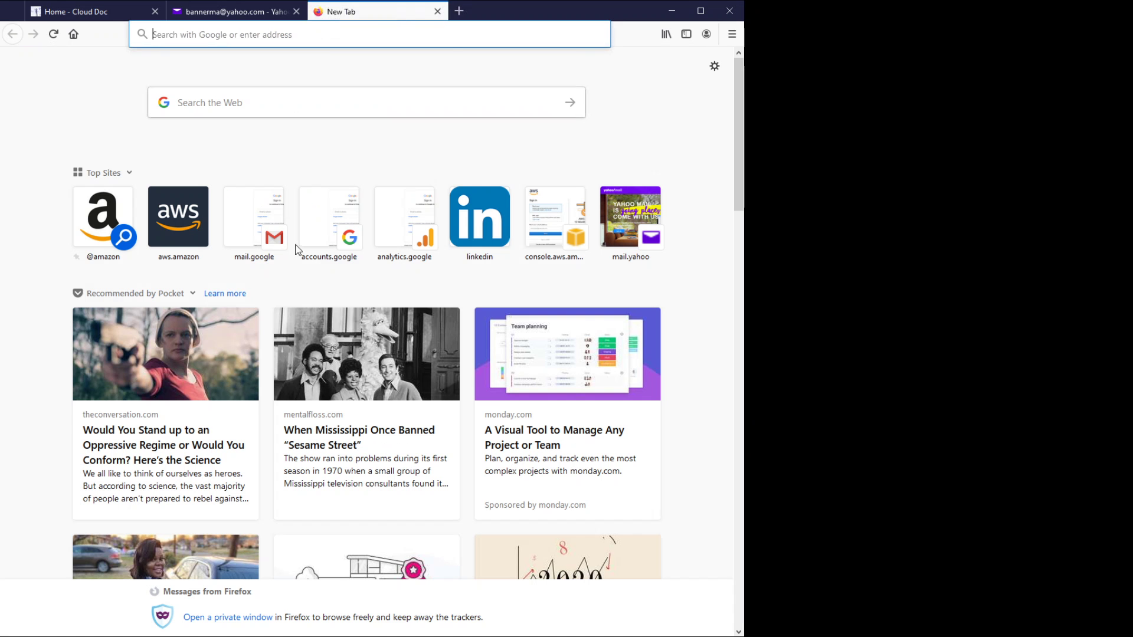
text(ap)
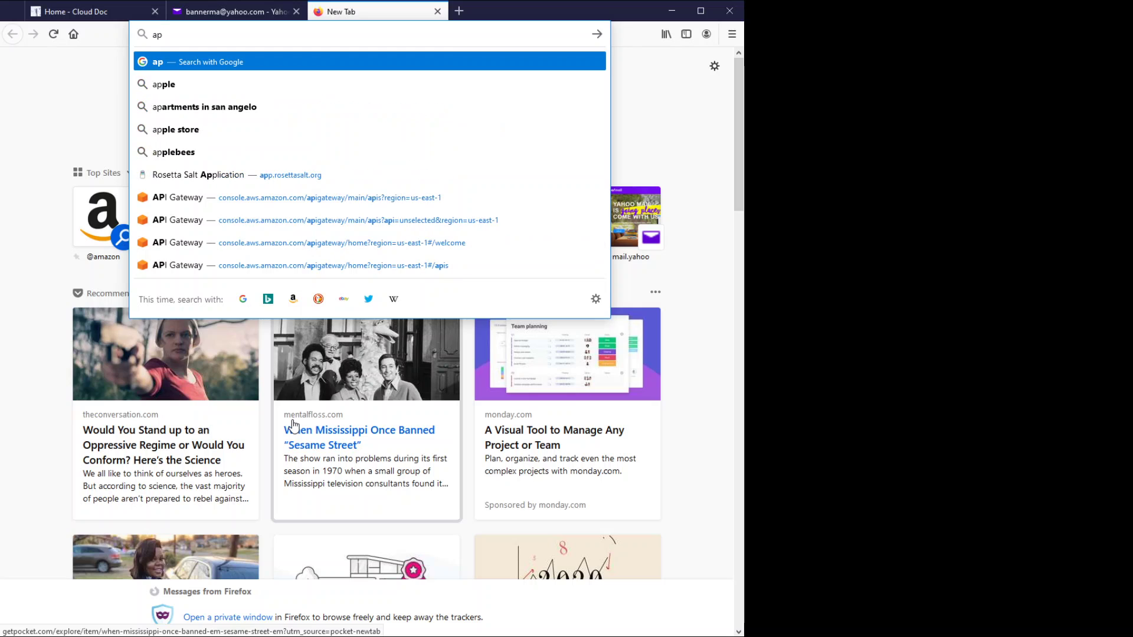
text(p.rs)
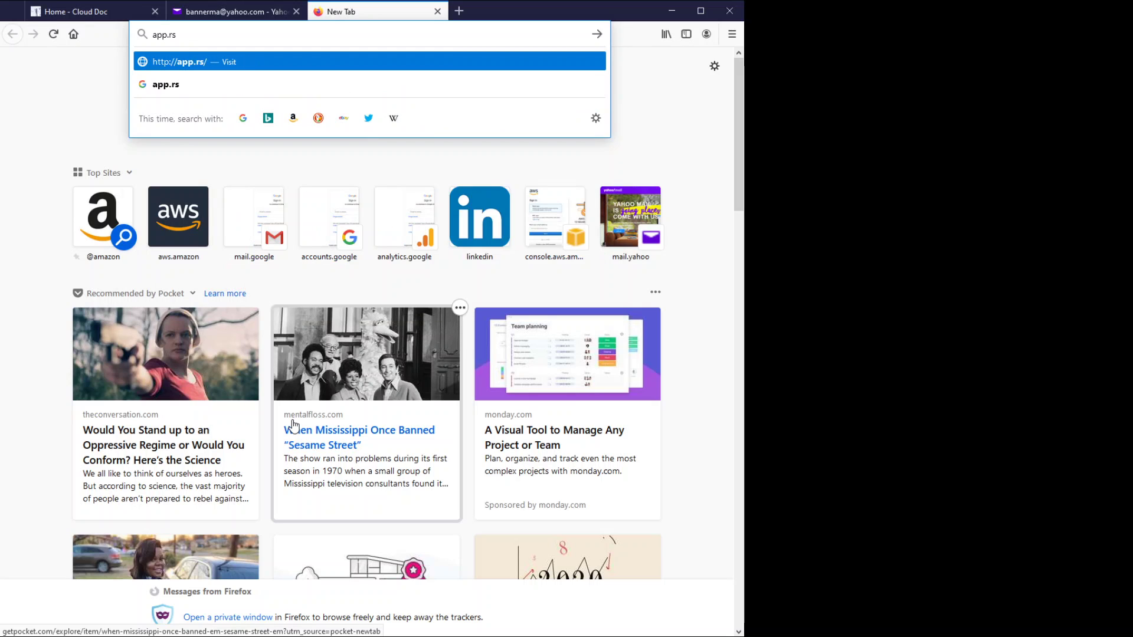
key(BackSpace)
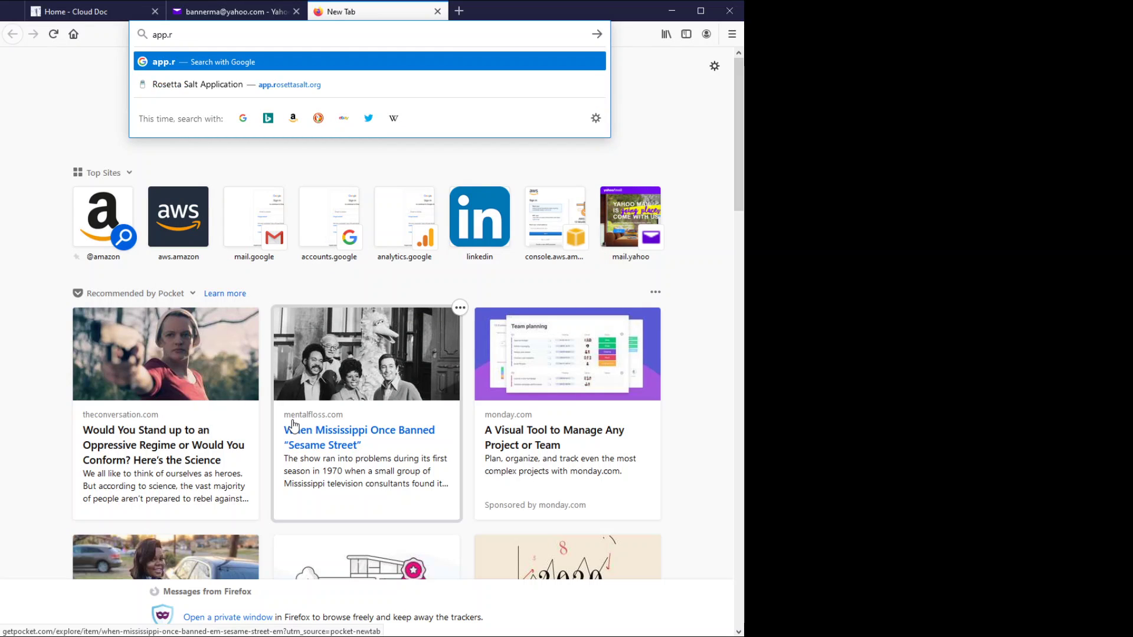
text(o)
key(Down)
key(Down)
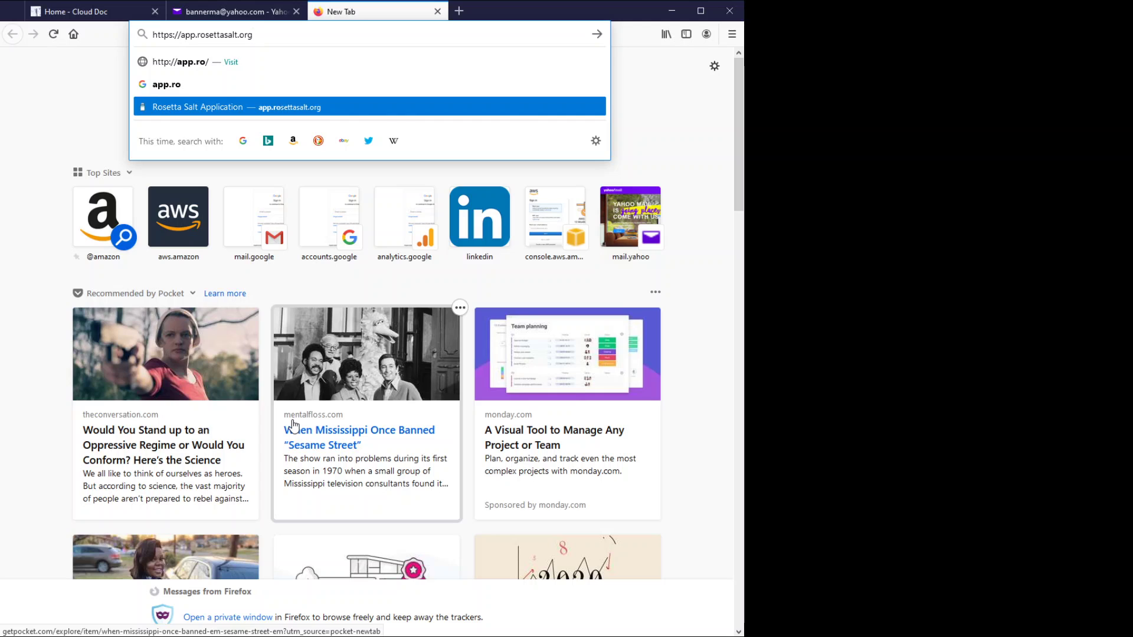
key(Return)
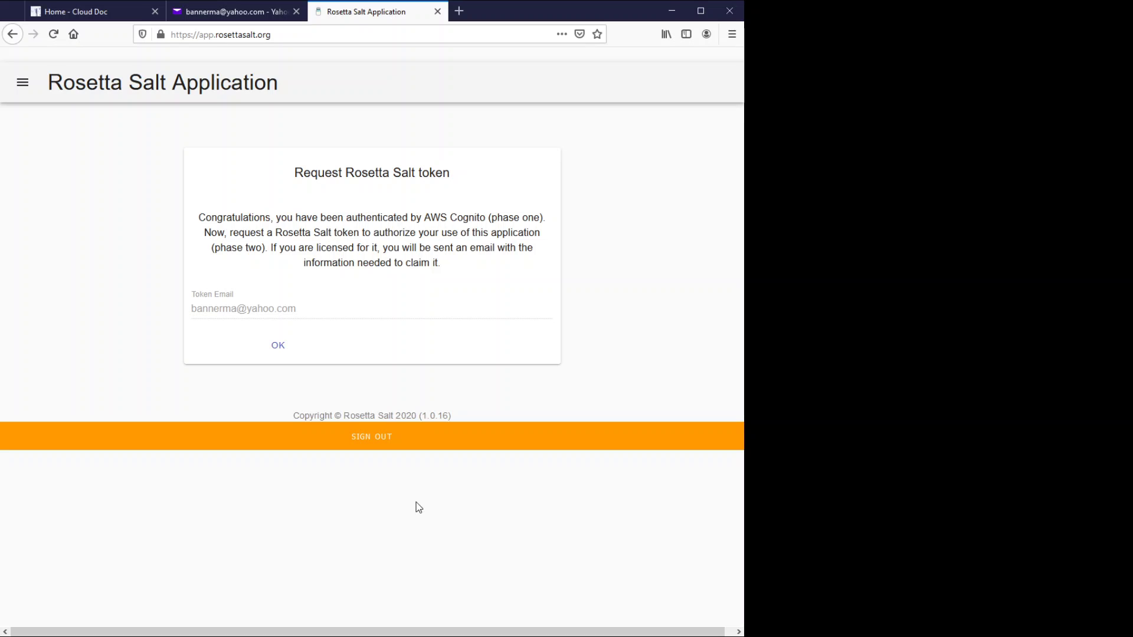
Sign out of Rosetta Salt and reopen app.rosettasalt.org in a fresh tab
click(372, 442)
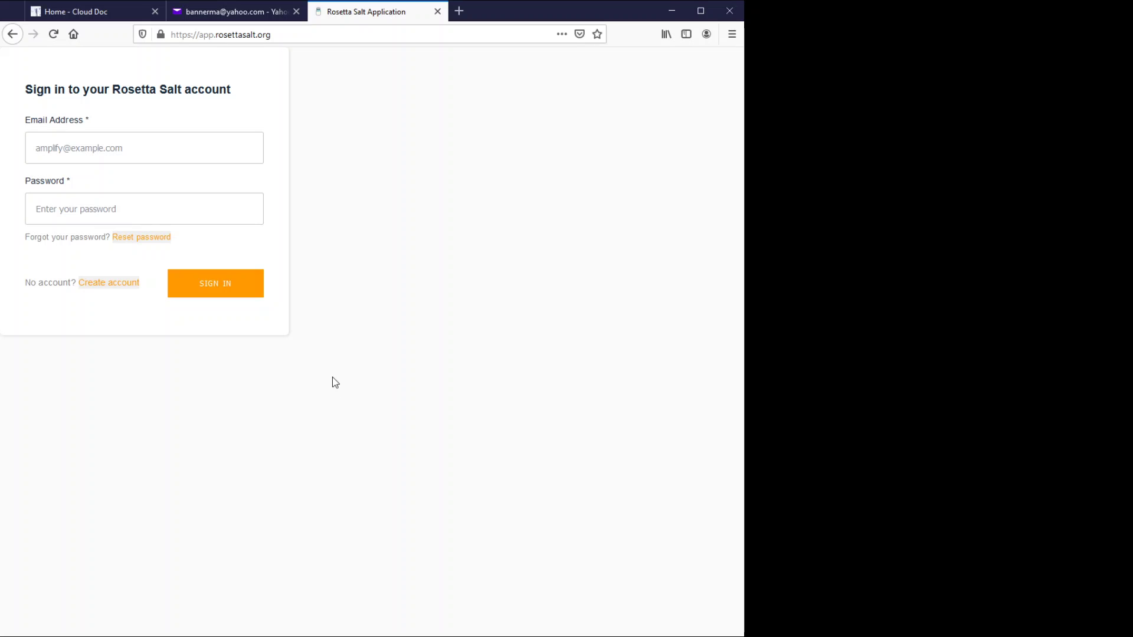
click(438, 12)
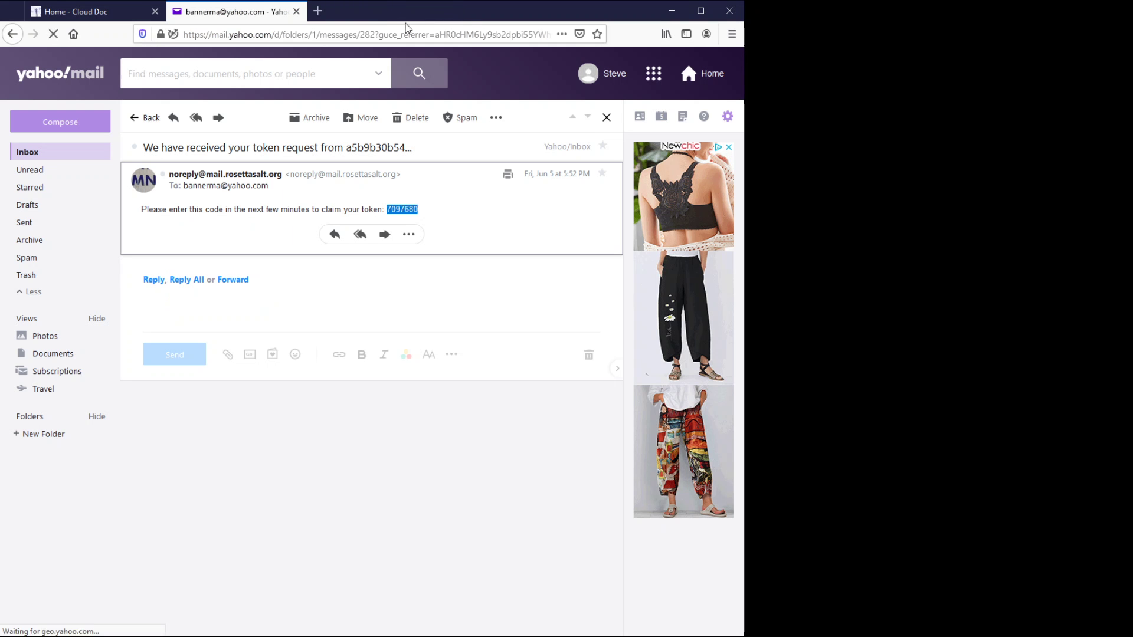
click(317, 11)
text(app)
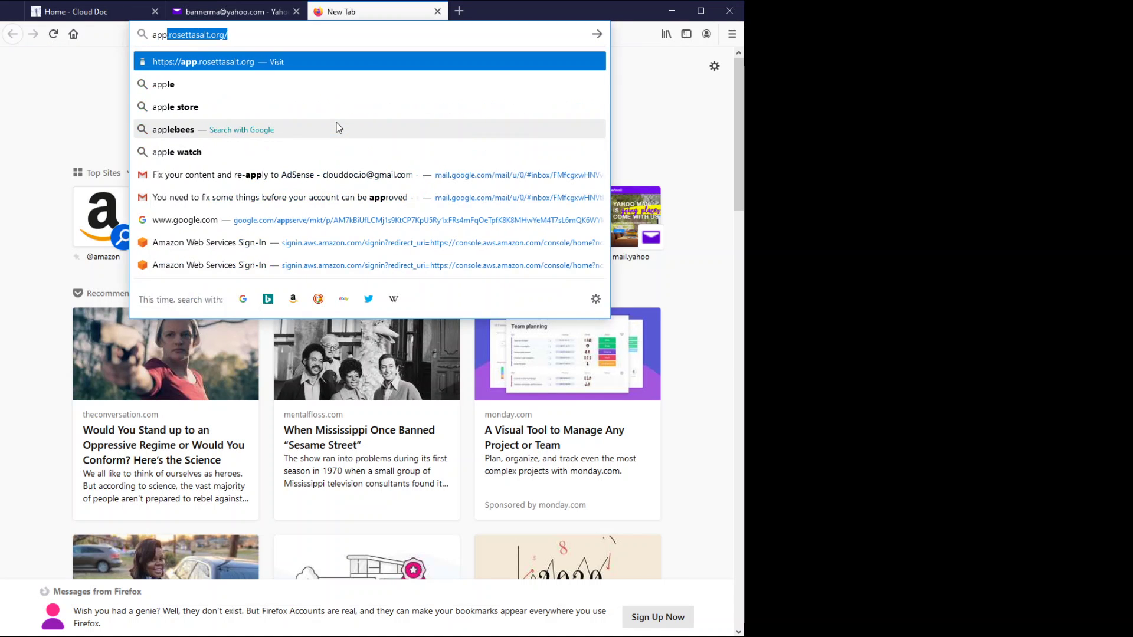
key(Return)
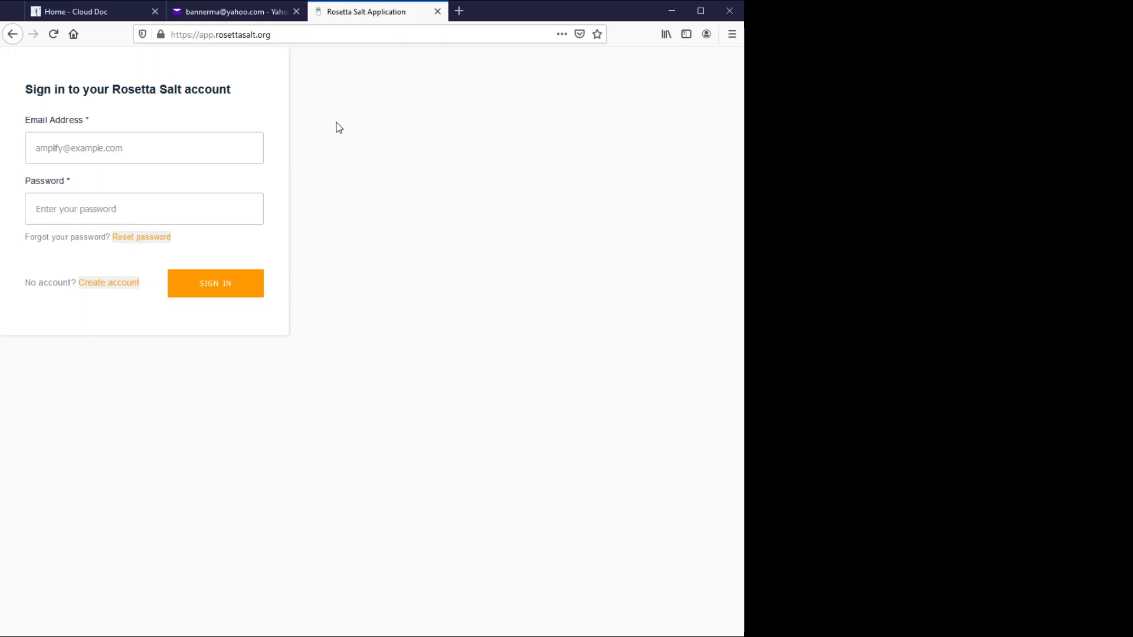
Sign in with the account email and password, correcting the password after the first rejection
click(93, 154)
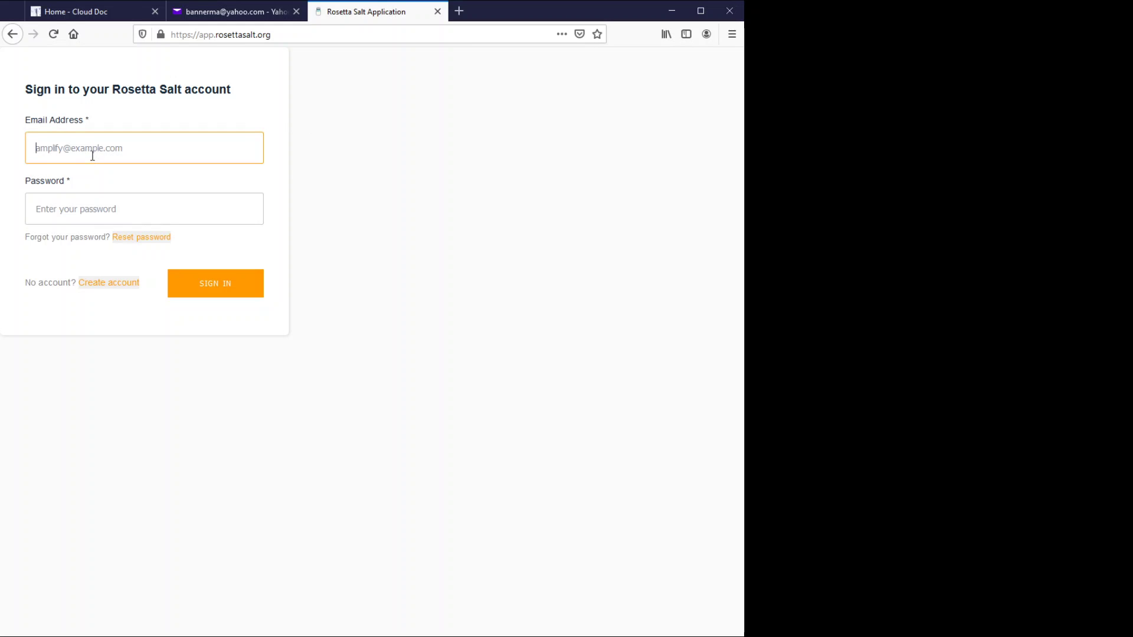
key(Tab)
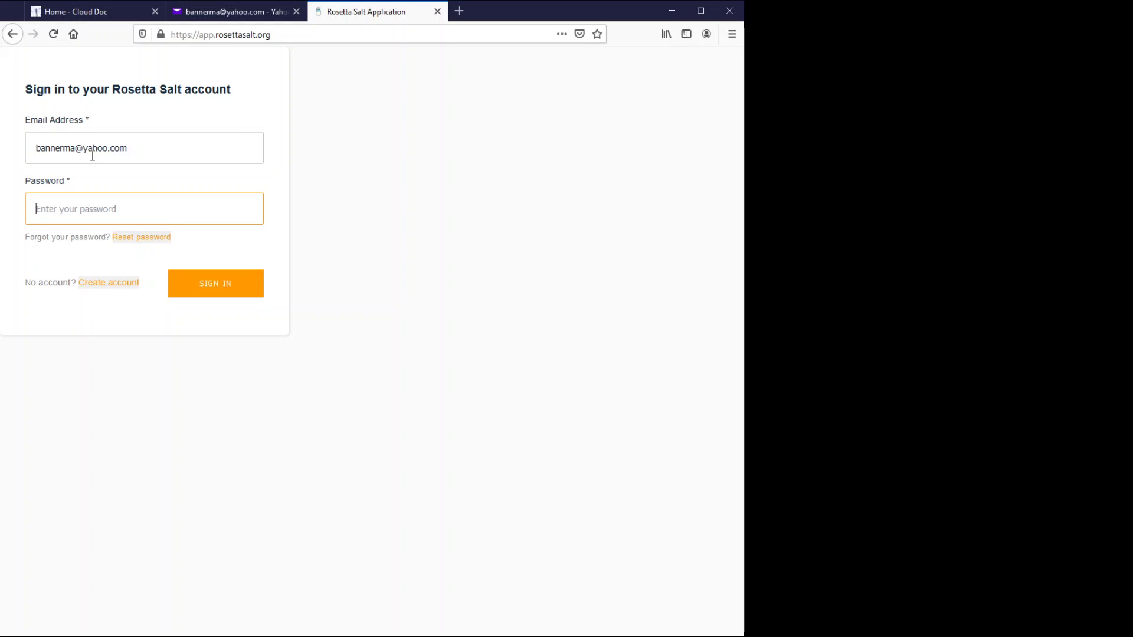
text(**********)
click(228, 282)
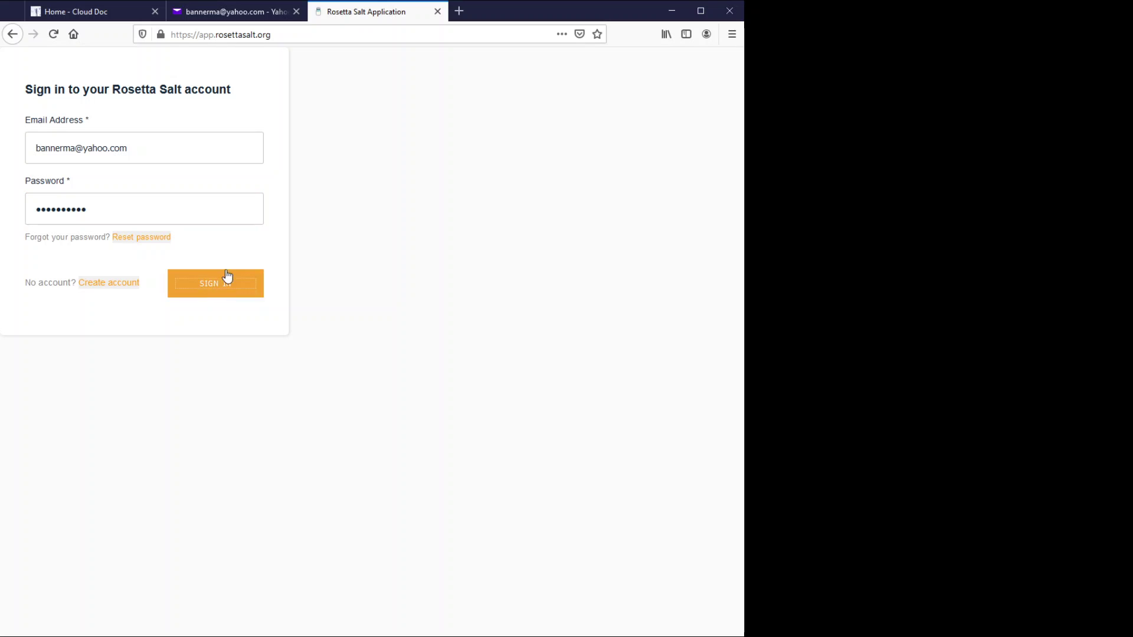
click(105, 208)
key(BackSpace)
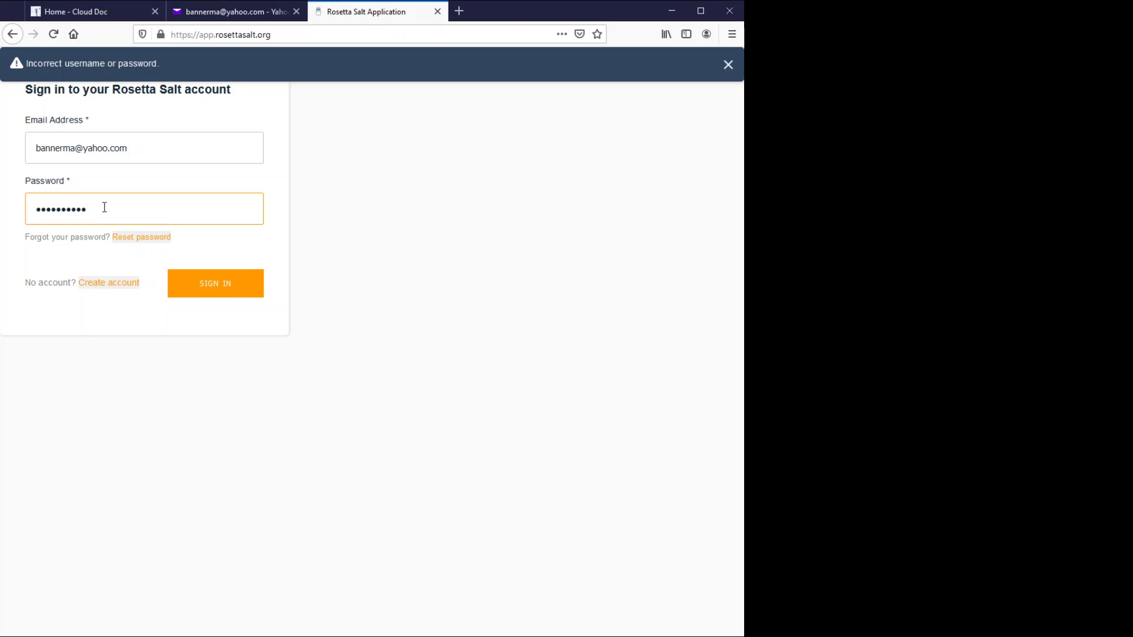
text(*)
click(214, 282)
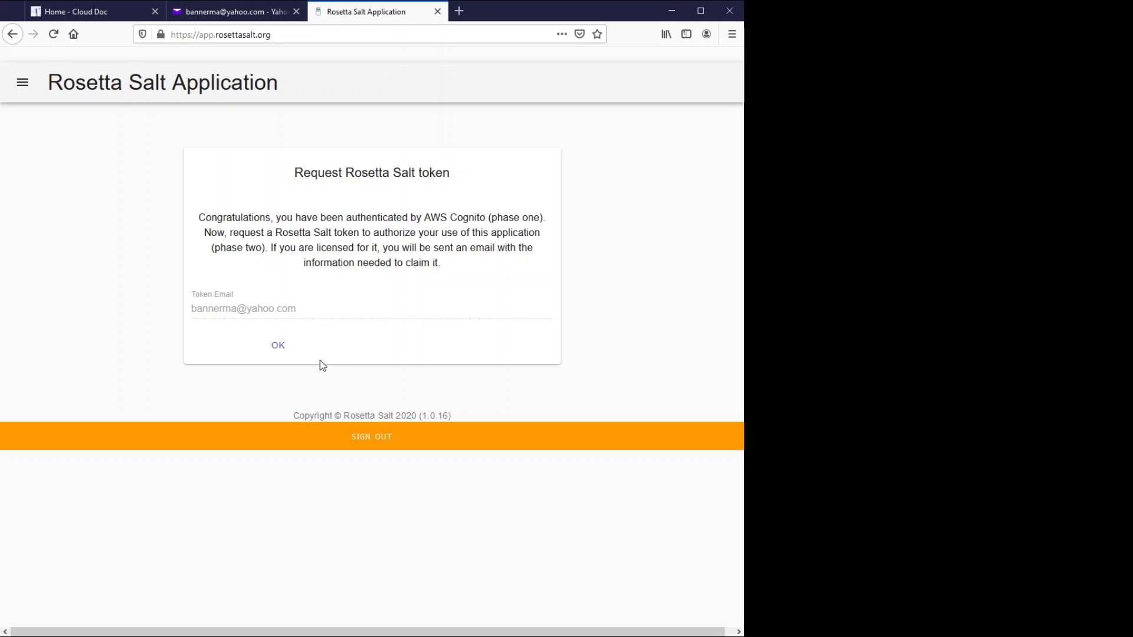
Request a token but cancel the claim form, then move the Rosetta Salt tab before the Yahoo tab
click(273, 348)
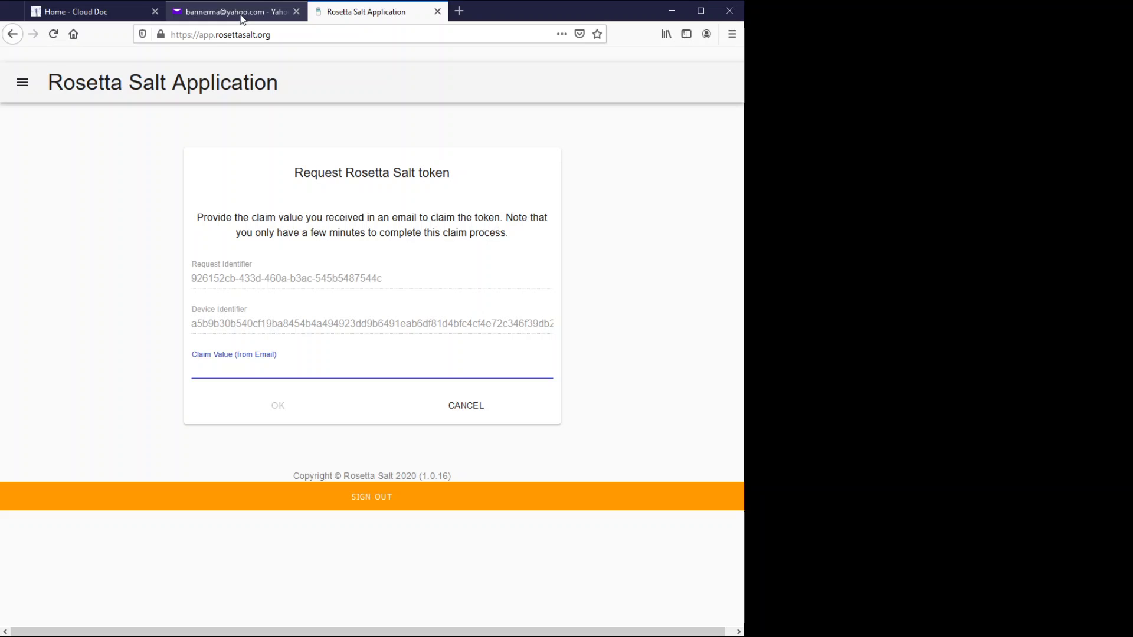
click(455, 405)
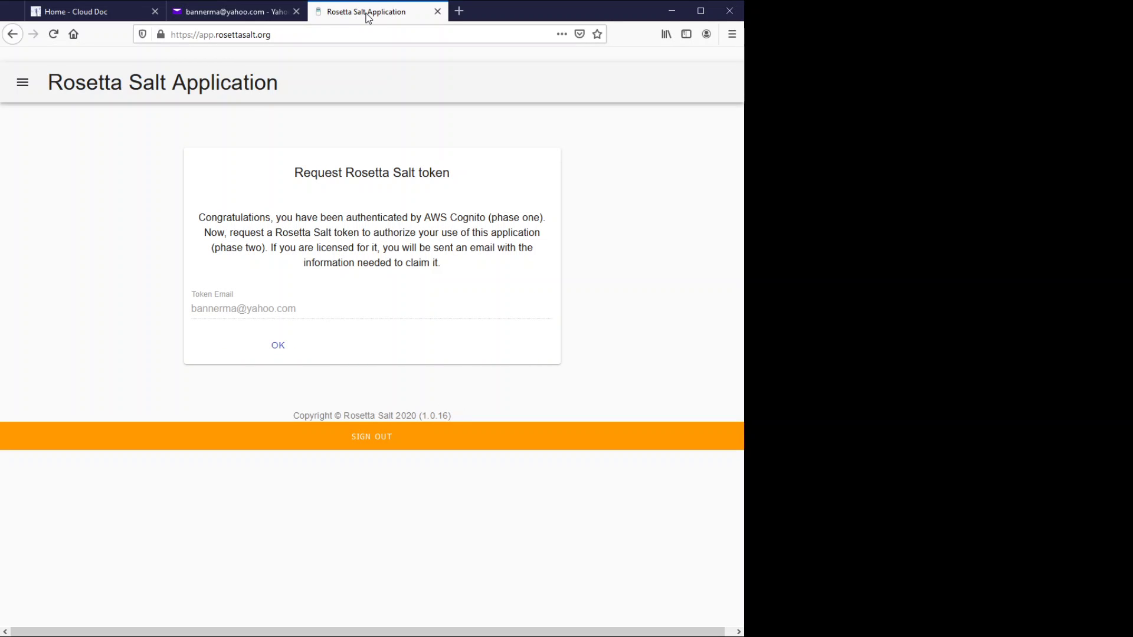
drag(367, 13, 248, 13)
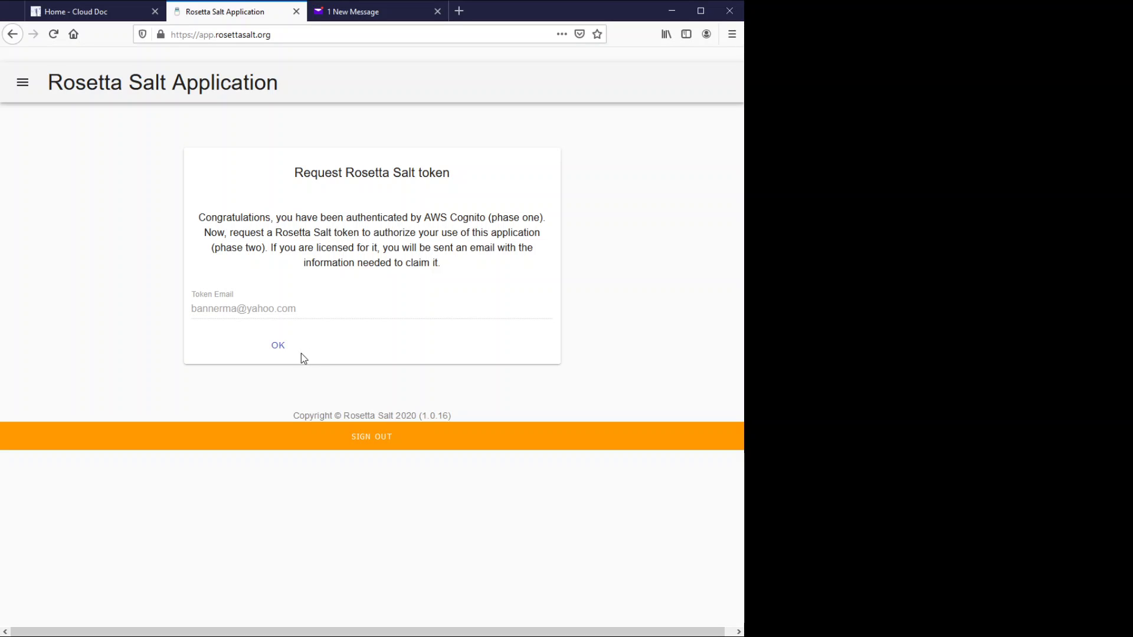
click(204, 34)
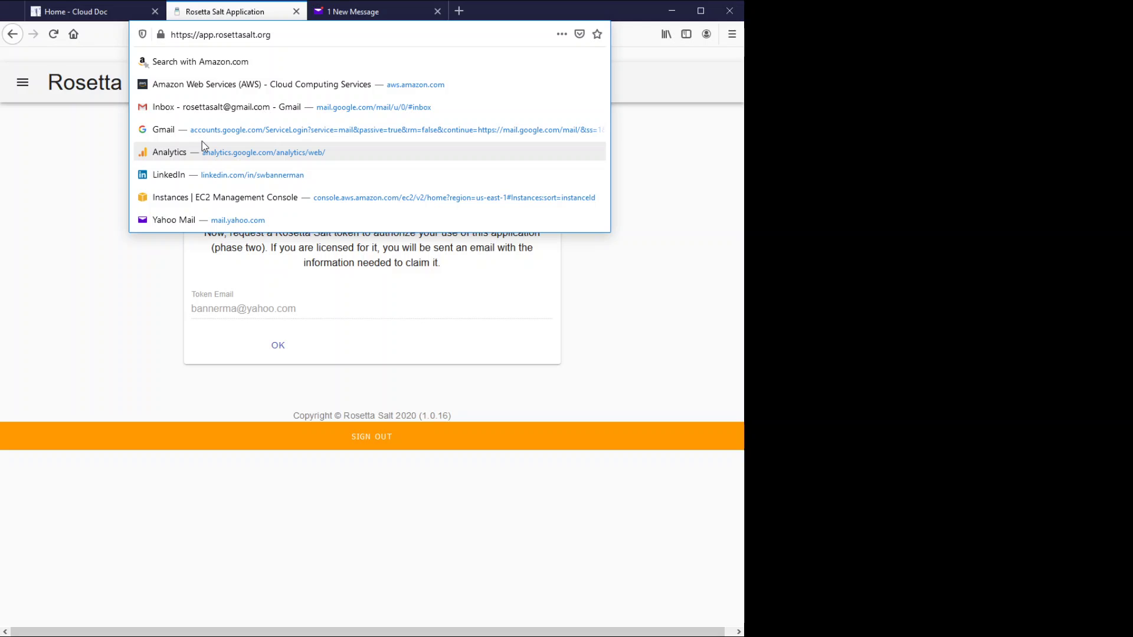
key(BackSpace)
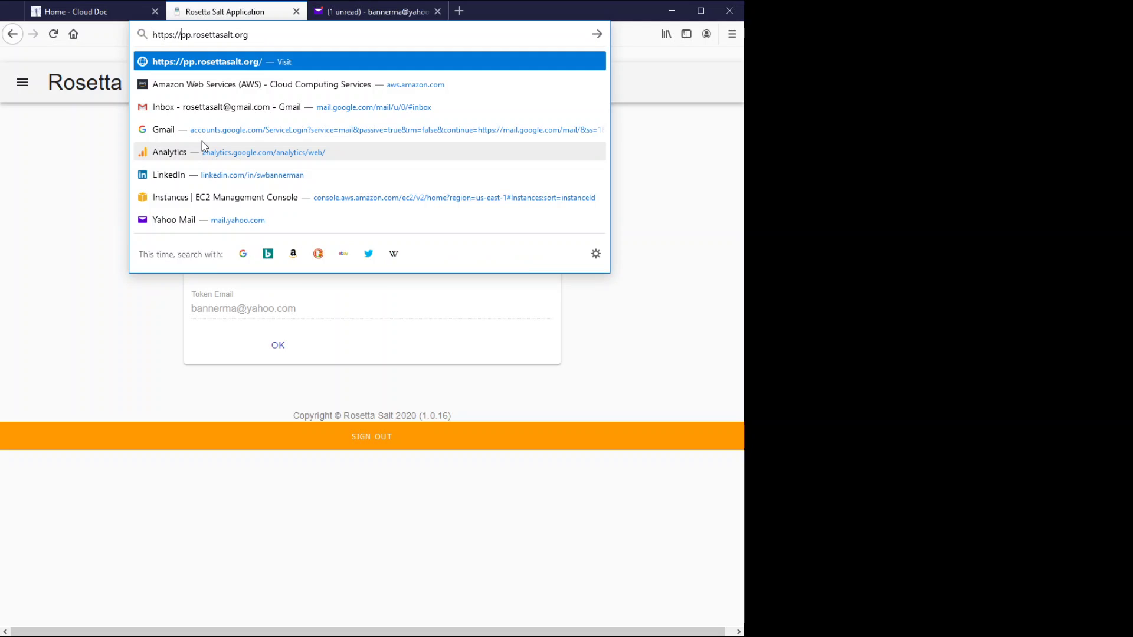
key(Delete)
key(Delete)
key(Delete)
key(Return)
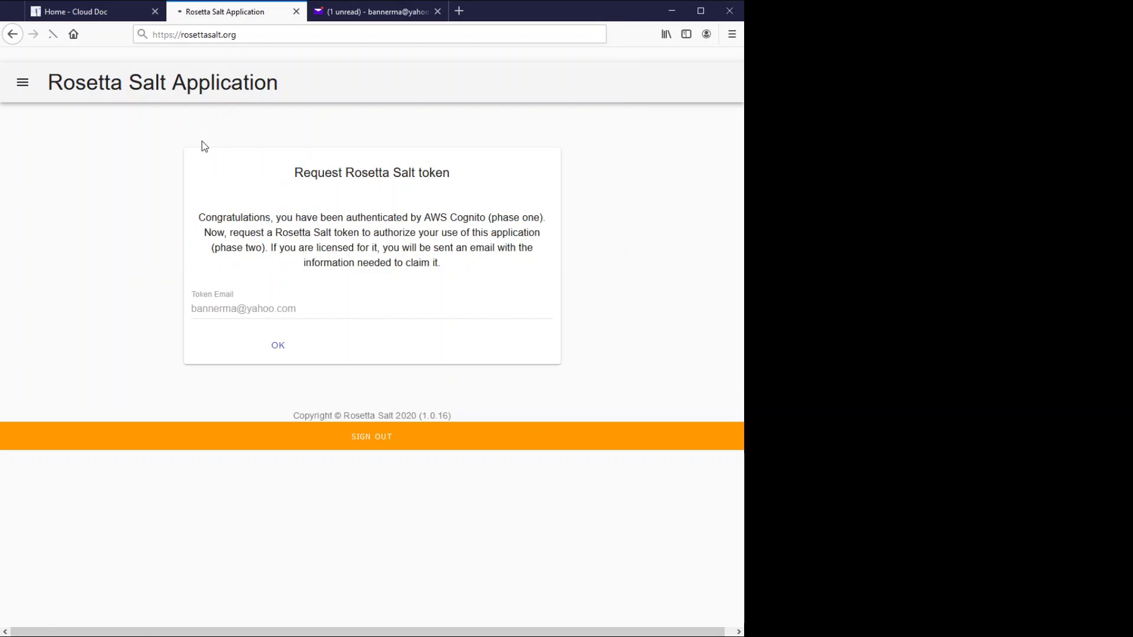